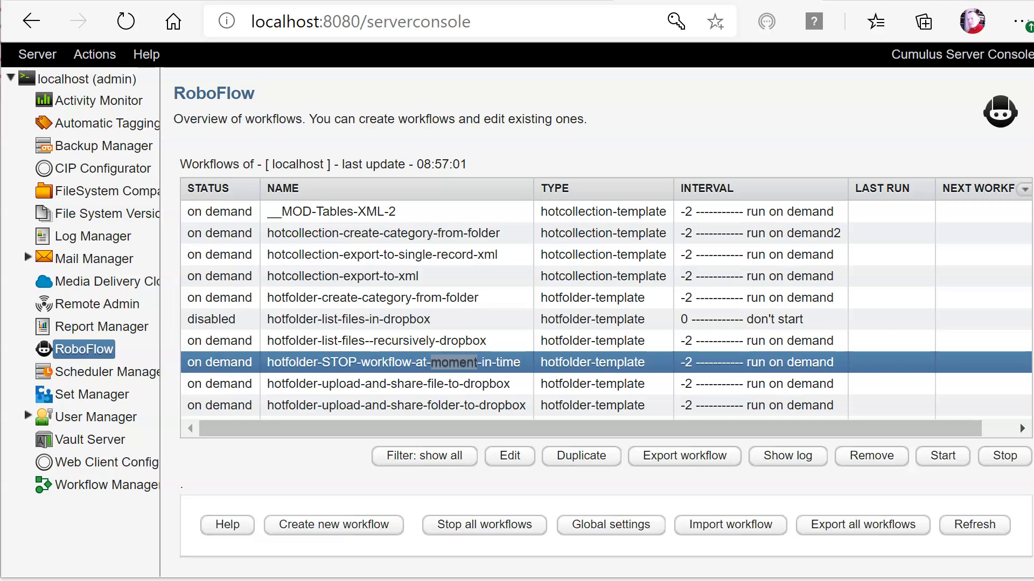
- Open the settings of the hotfolder-STOP-workflow-at-moment-in-time workflow and set its interval to 06:00;13:00;
{"action": "double_click", "coordinate": [355, 364]}
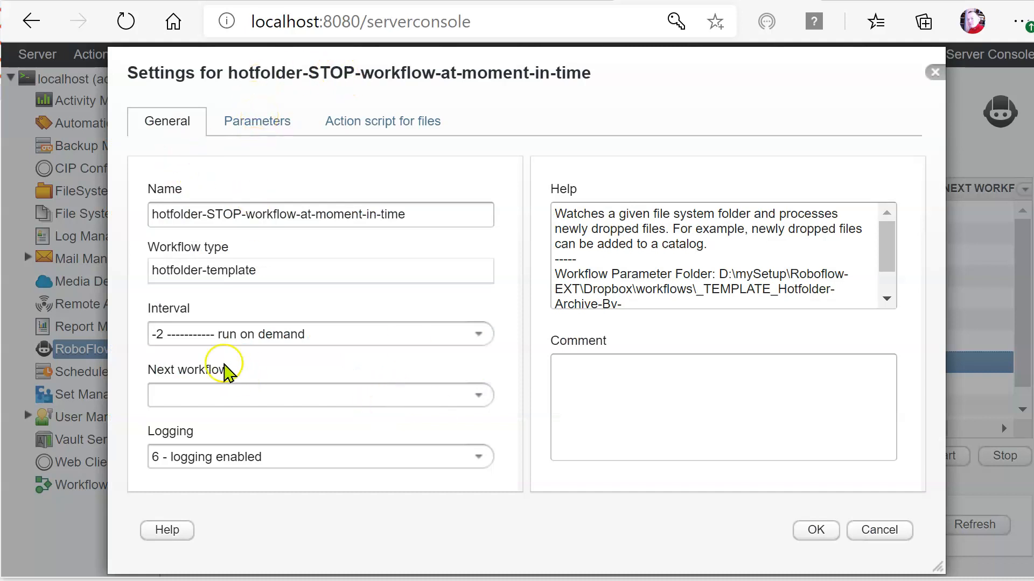
{"action": "left_click", "coordinate": [328, 340]}
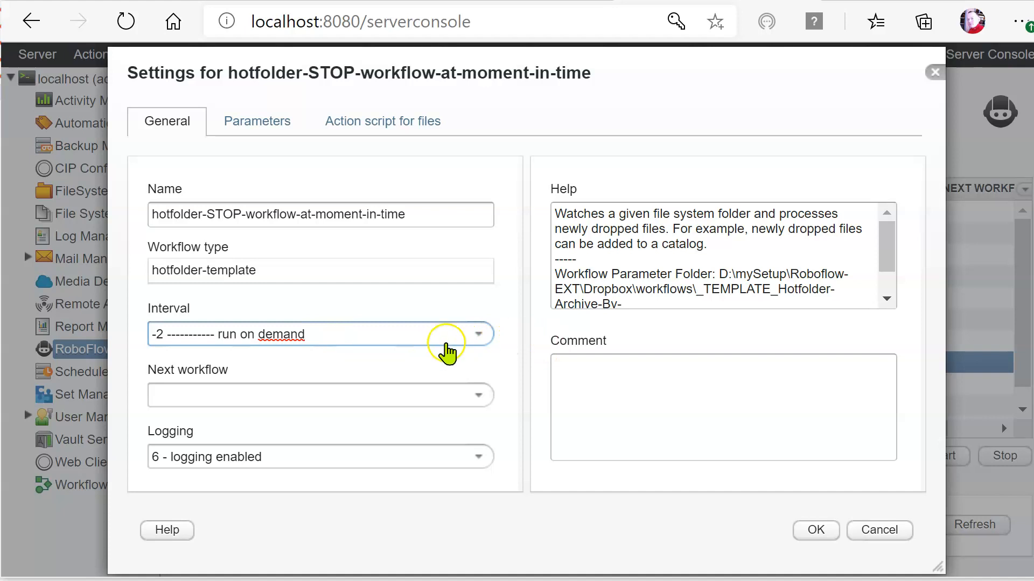
{"action": "left_click", "coordinate": [479, 335]}
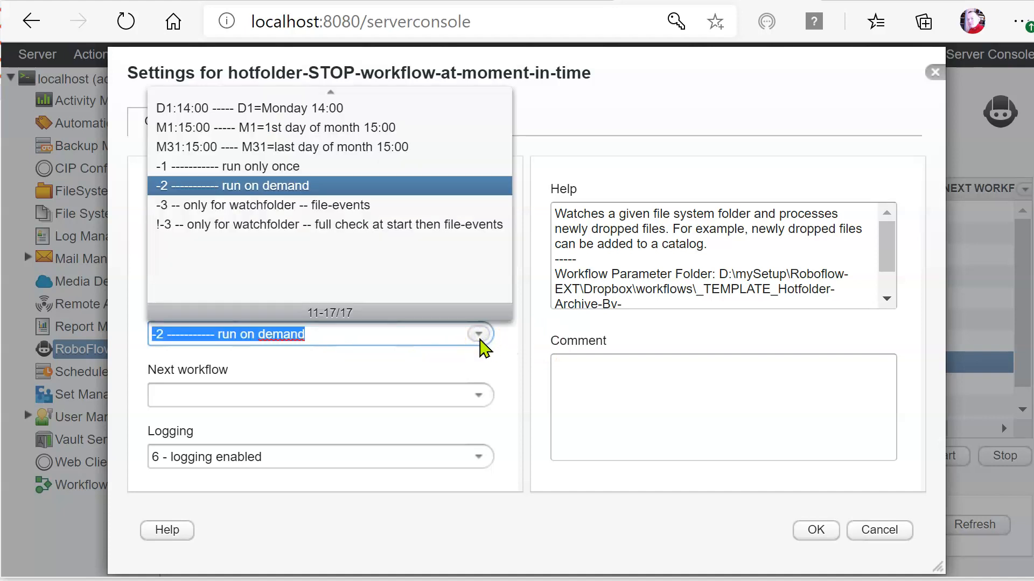
{"action": "scroll", "coordinate": [247, 153], "scroll_direction": "up", "scroll_amount": 3}
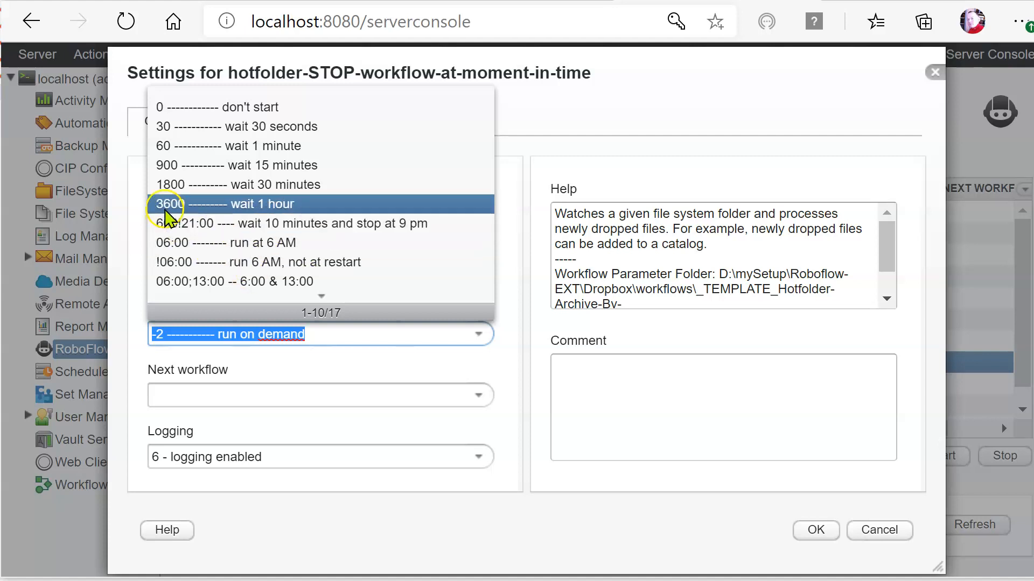
{"action": "left_click", "coordinate": [173, 243]}
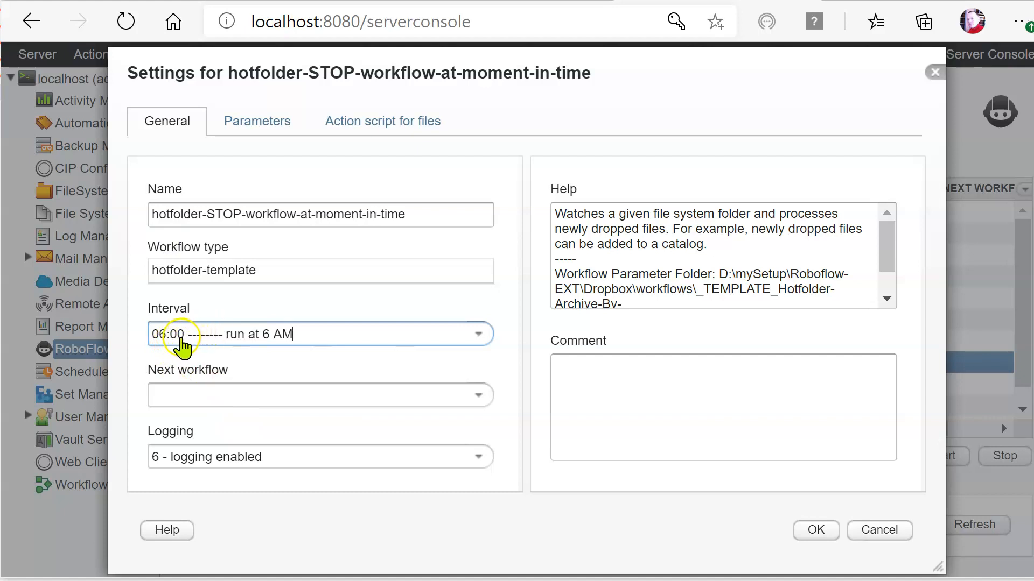
{"action": "left_click_drag", "start_coordinate": [185, 334], "coordinate": [345, 336]}
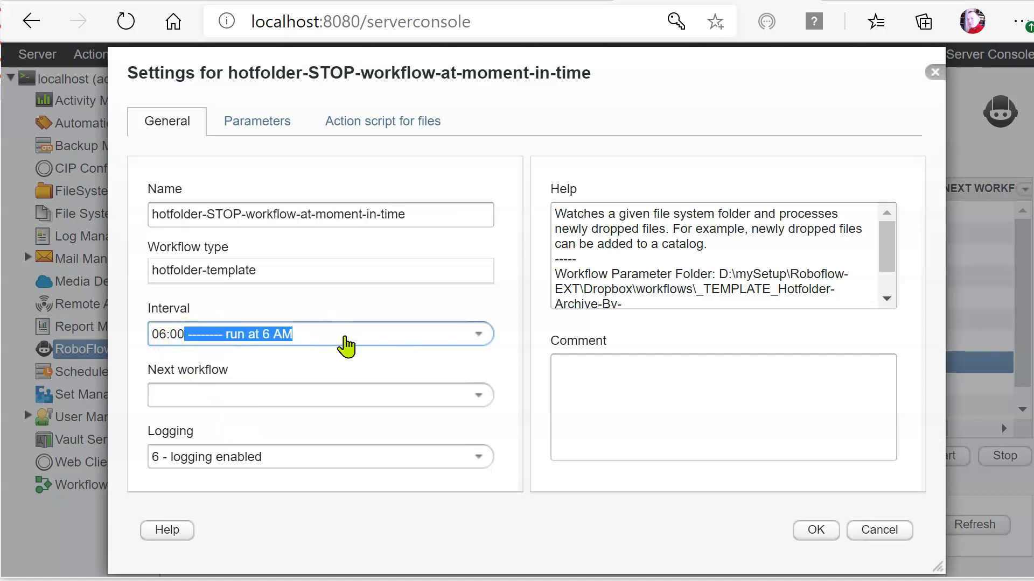
{"action": "type", "text": ";13:00;"}
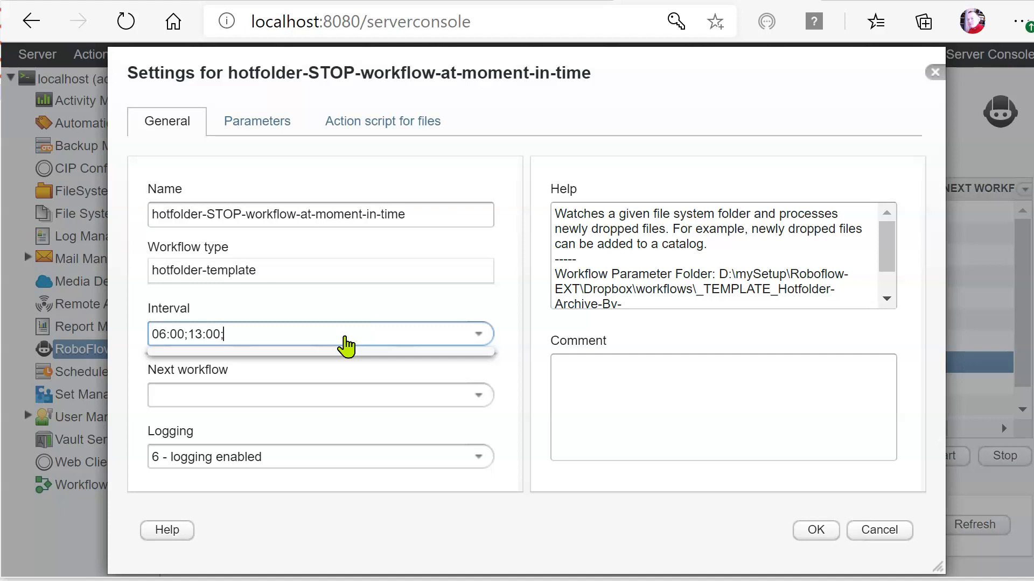
- Change the hour of the second run time in the interval to 07
{"action": "key", "text": "Left"}
{"action": "key", "text": "Left"}
{"action": "key", "text": "Left"}
{"action": "key", "text": "Left"}
{"action": "key", "text": "Left"}
{"action": "key", "text": "shift+Right"}
{"action": "key", "text": "shift+Right"}
{"action": "type", "text": "07"}
- Clear the workflow's interval and set it to 300 seconds
{"action": "key", "text": "BackSpace"}
{"action": "key", "text": "BackSpace"}
{"action": "key", "text": "BackSpace"}
{"action": "key", "text": "BackSpace"}
{"action": "key", "text": "BackSpace"}
{"action": "key", "text": "BackSpace"}
{"action": "key", "text": "BackSpace"}
{"action": "key", "text": "BackSpace"}
{"action": "key", "text": "BackSpace"}
{"action": "key", "text": "BackSpace"}
{"action": "key", "text": "BackSpace"}
{"action": "key", "text": "BackSpace"}
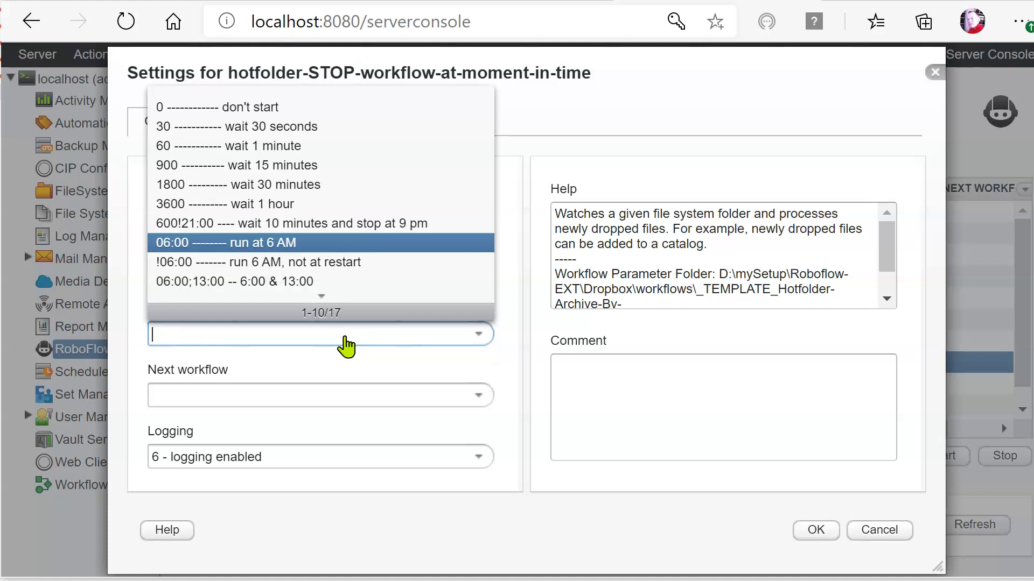
{"action": "type", "text": "6"}
{"action": "key", "text": "BackSpace"}
{"action": "type", "text": "300"}
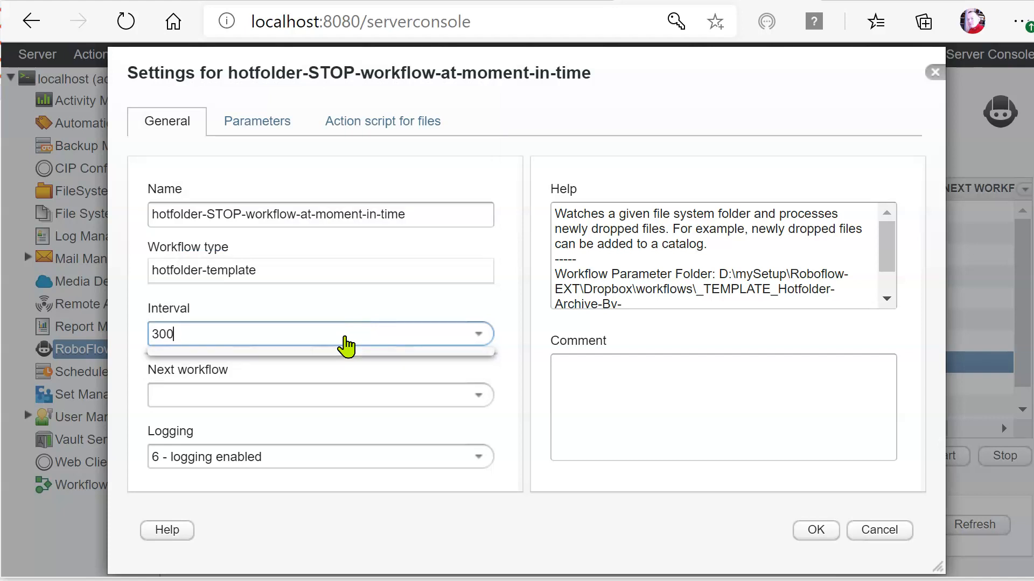
{"action": "left_click", "coordinate": [329, 308]}
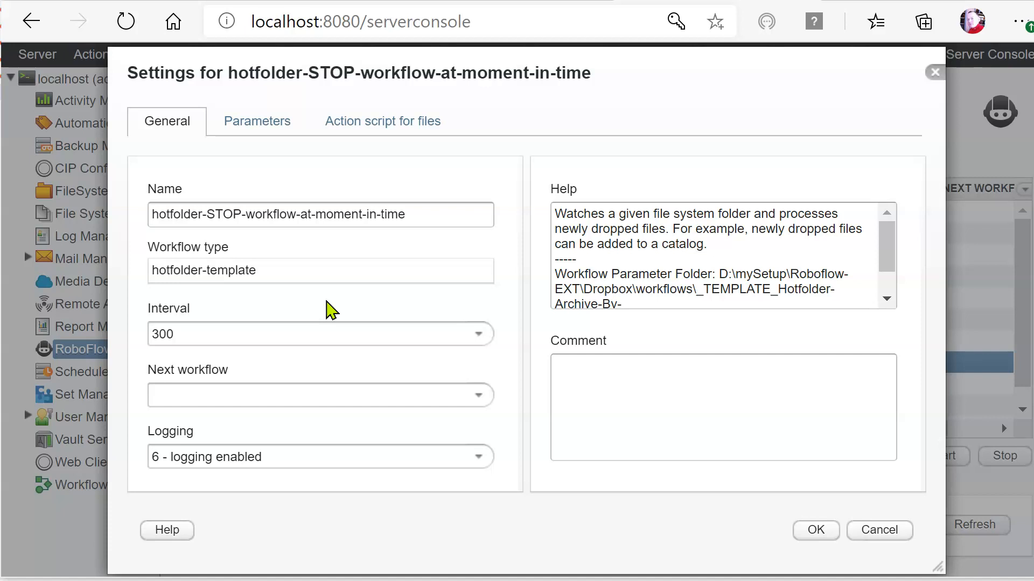
- Add a 20:00 stop time to the interval so it reads 300!20:00
{"action": "left_click", "coordinate": [204, 335]}
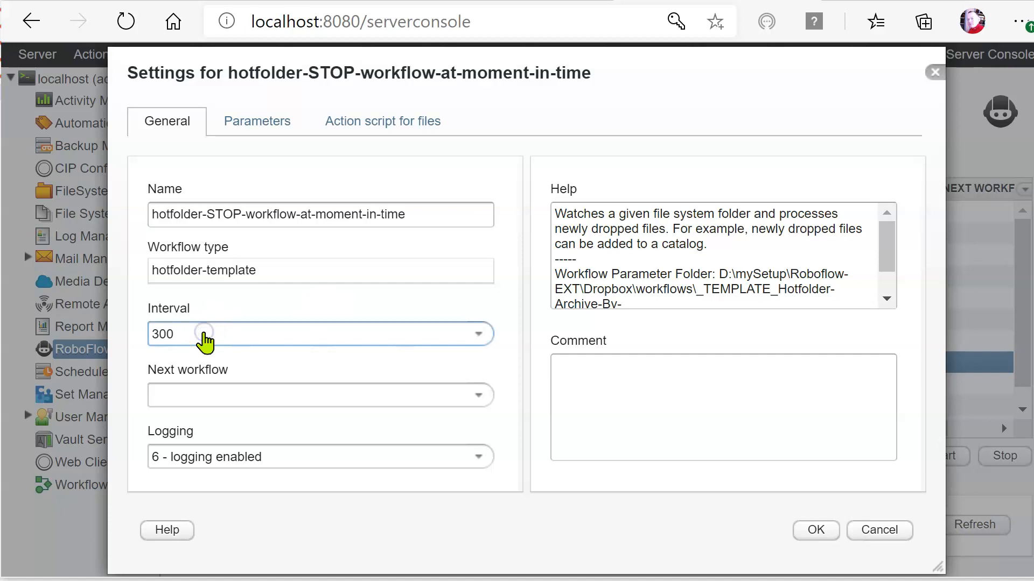
{"action": "type", "text": "!"}
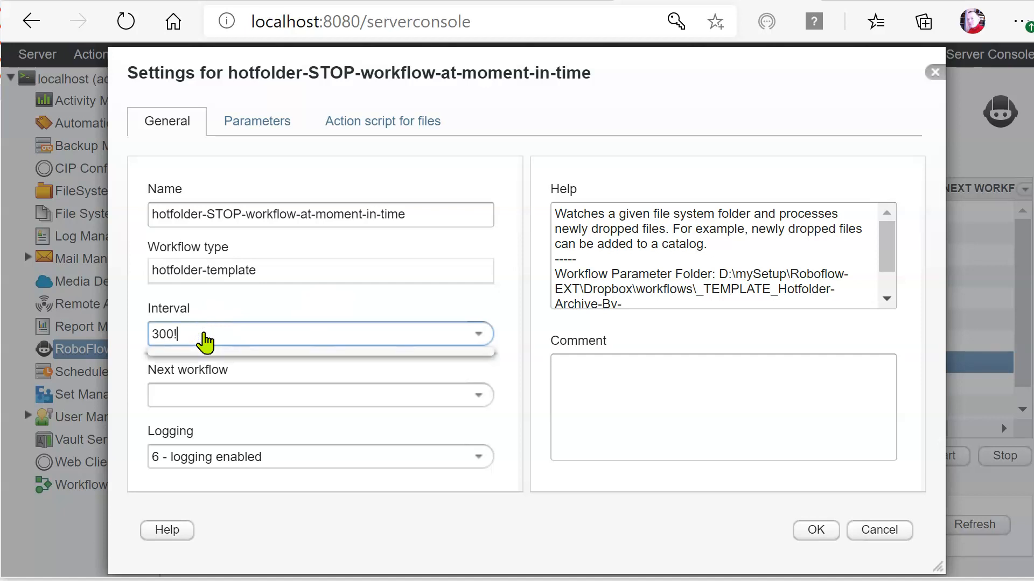
{"action": "type", "text": "20:00"}
{"action": "left_click", "coordinate": [341, 310]}
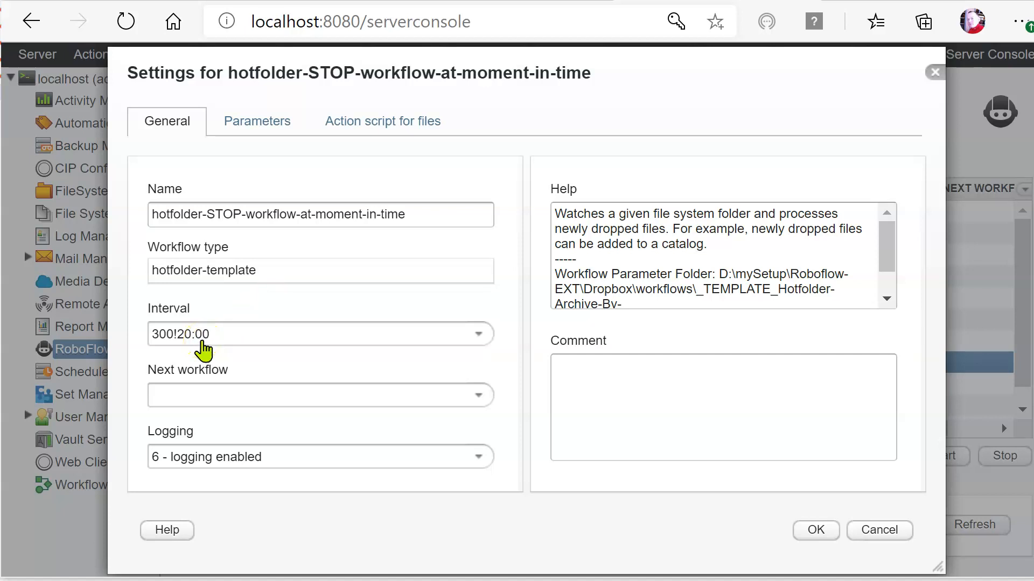
- Show the workflow's parameters and enlarge the settings dialog to fit the full parameter values
{"action": "left_click", "coordinate": [273, 120]}
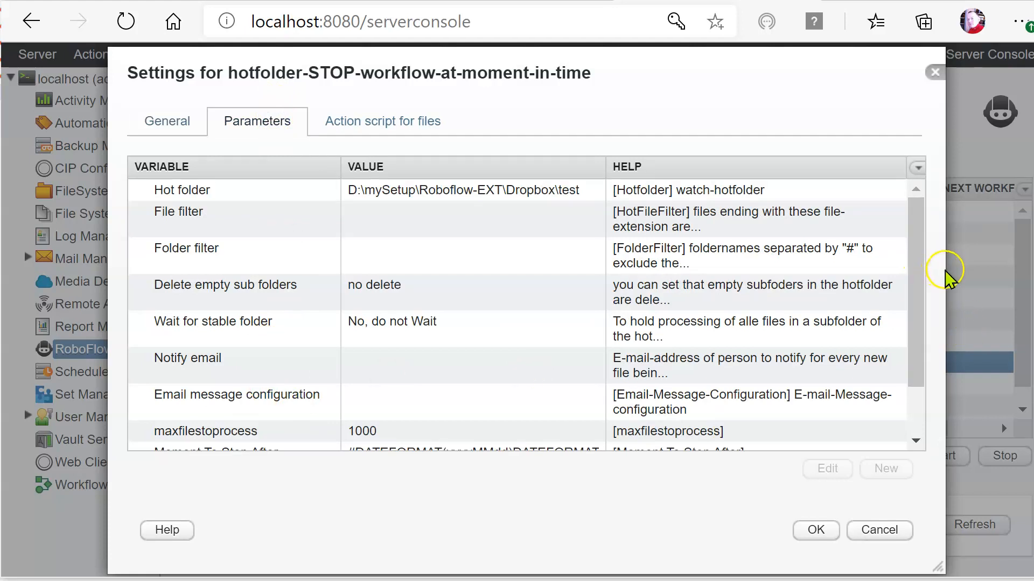
{"action": "left_click_drag", "start_coordinate": [936, 566], "coordinate": [1023, 560]}
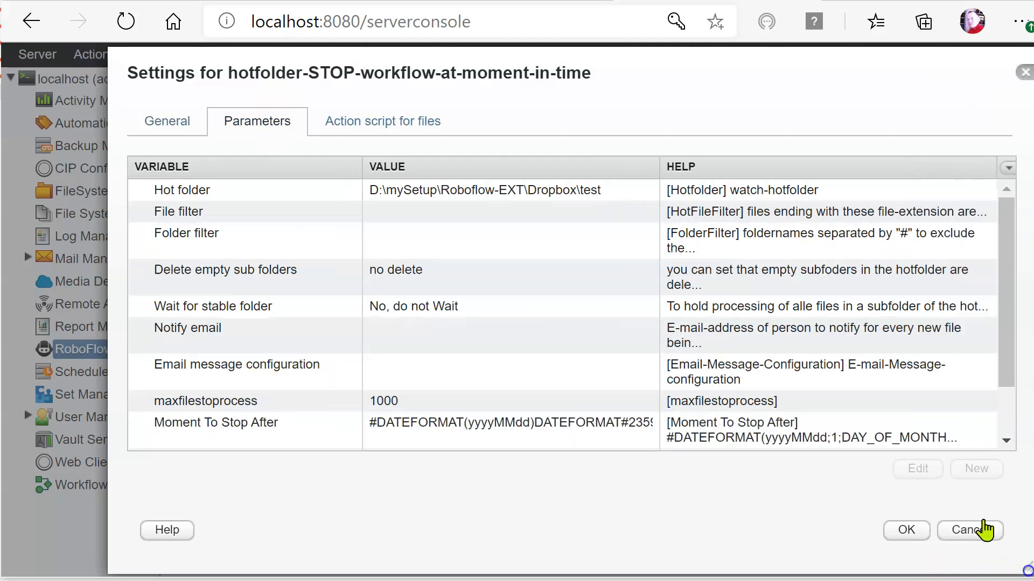
{"action": "left_click_drag", "start_coordinate": [485, 81], "coordinate": [386, 75]}
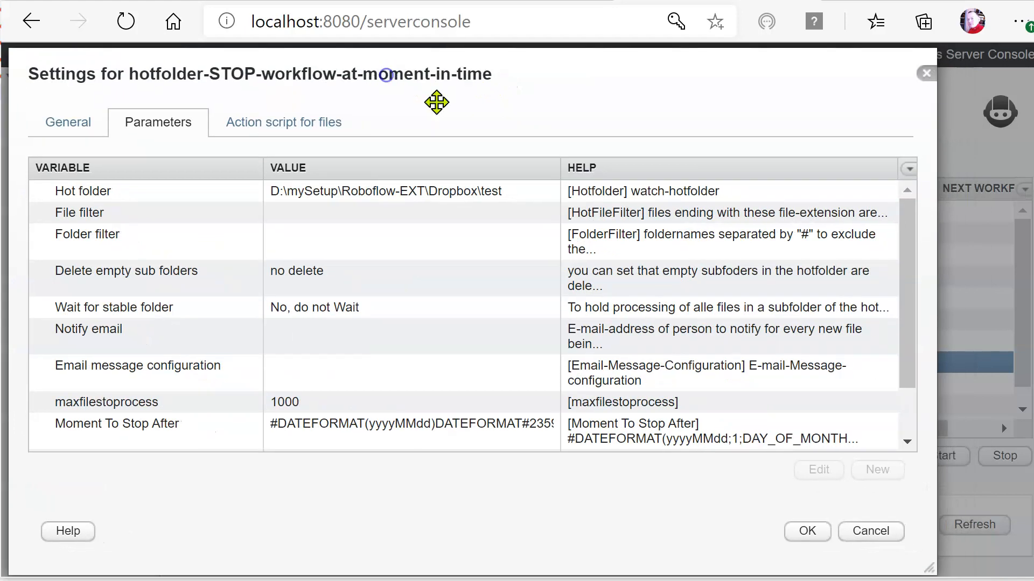
{"action": "left_click_drag", "start_coordinate": [930, 566], "coordinate": [1026, 571]}
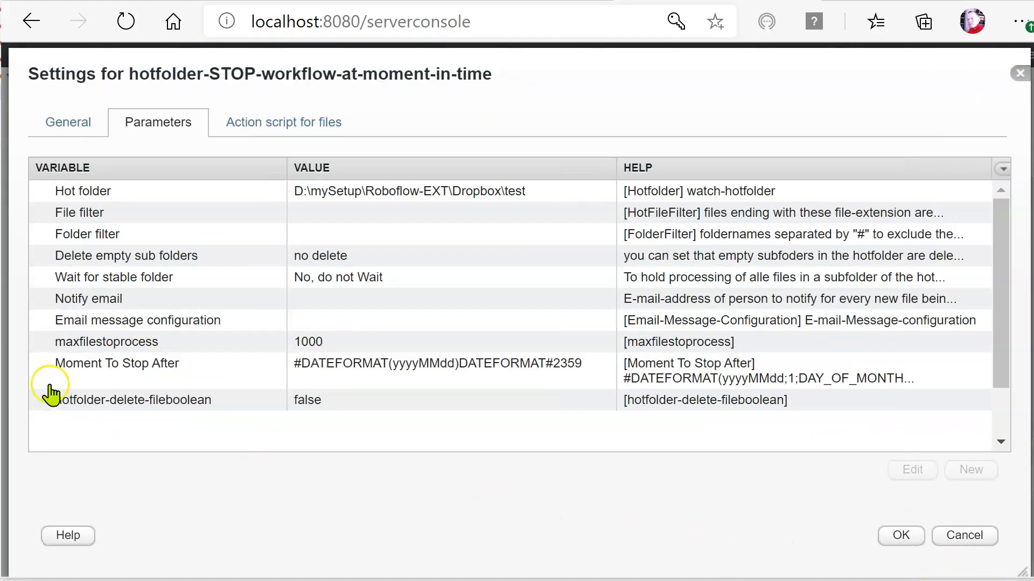
- Set the maxfilestoprocess parameter to 100
{"action": "left_click", "coordinate": [59, 344]}
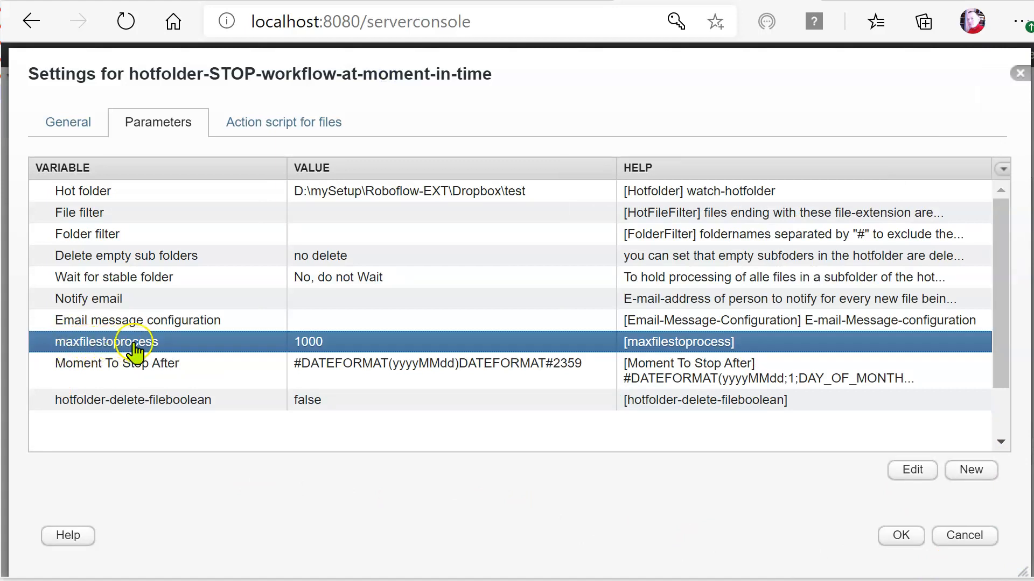
{"action": "double_click", "coordinate": [312, 349]}
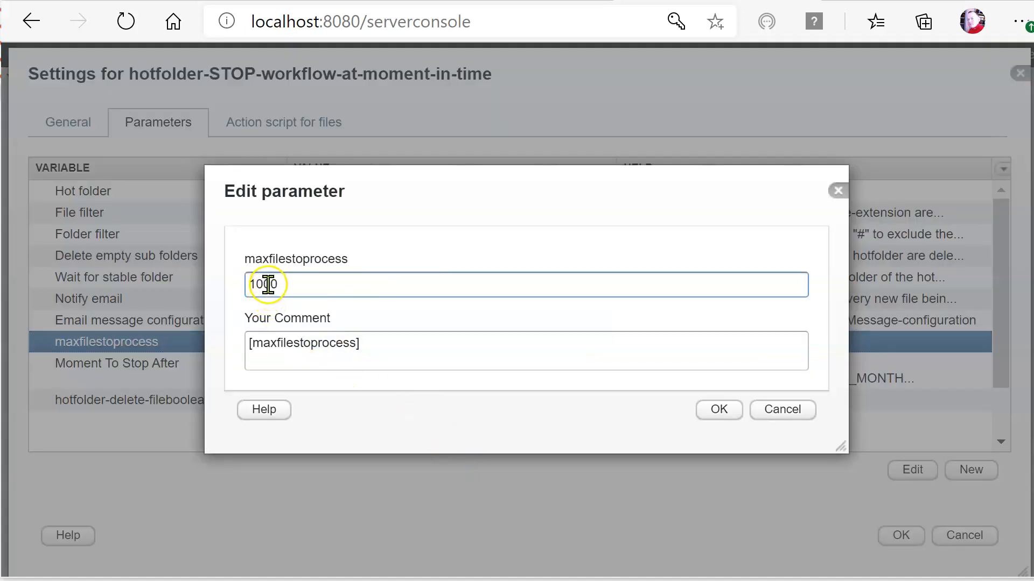
{"action": "left_click_drag", "start_coordinate": [268, 284], "coordinate": [302, 285]}
{"action": "key", "text": "BackSpace"}
{"action": "left_click", "coordinate": [719, 409]}
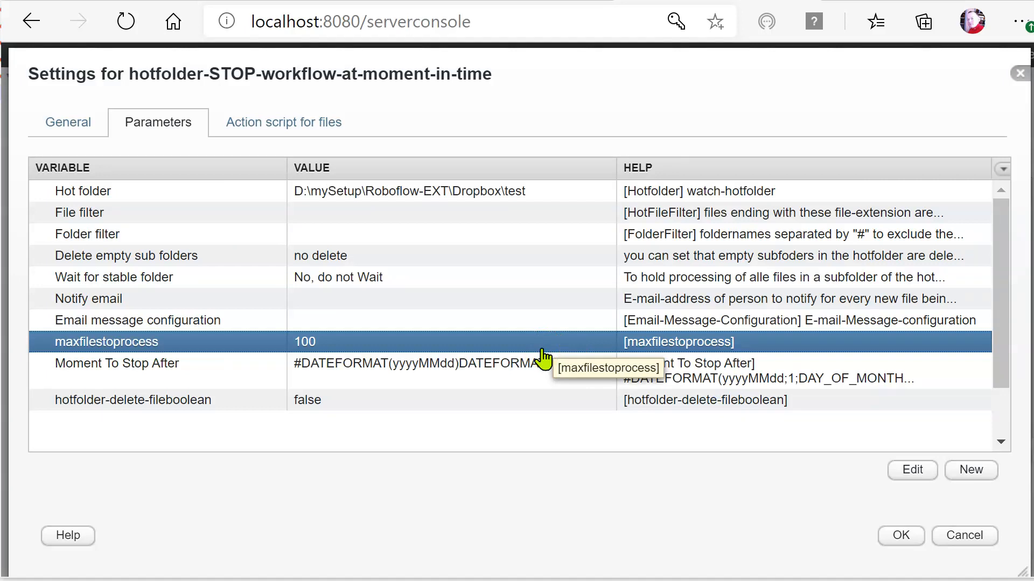
- Review the workflow's general settings and its hotfolder-delete-fileboolean parameter
{"action": "left_click", "coordinate": [85, 118]}
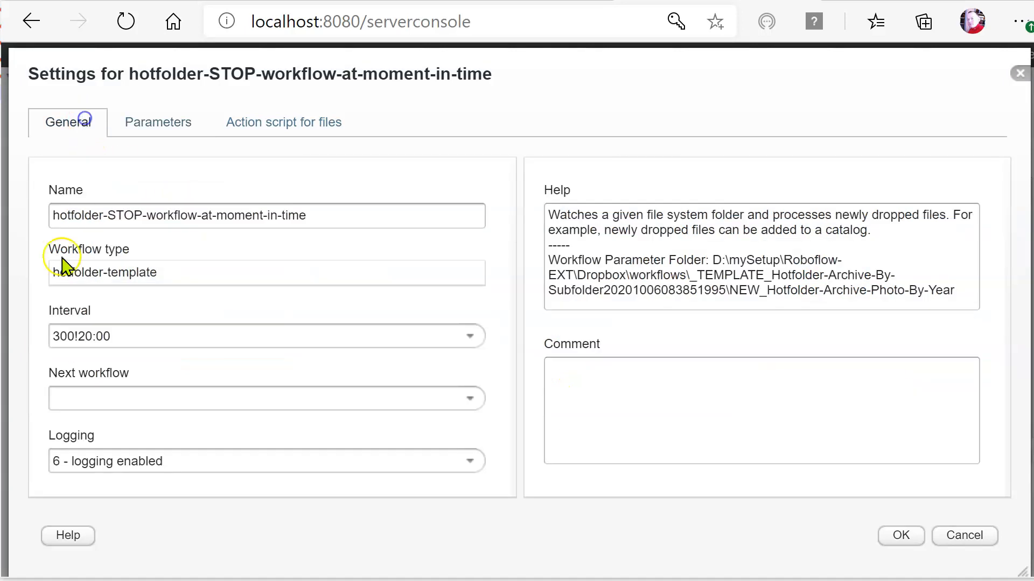
{"action": "left_click", "coordinate": [164, 125]}
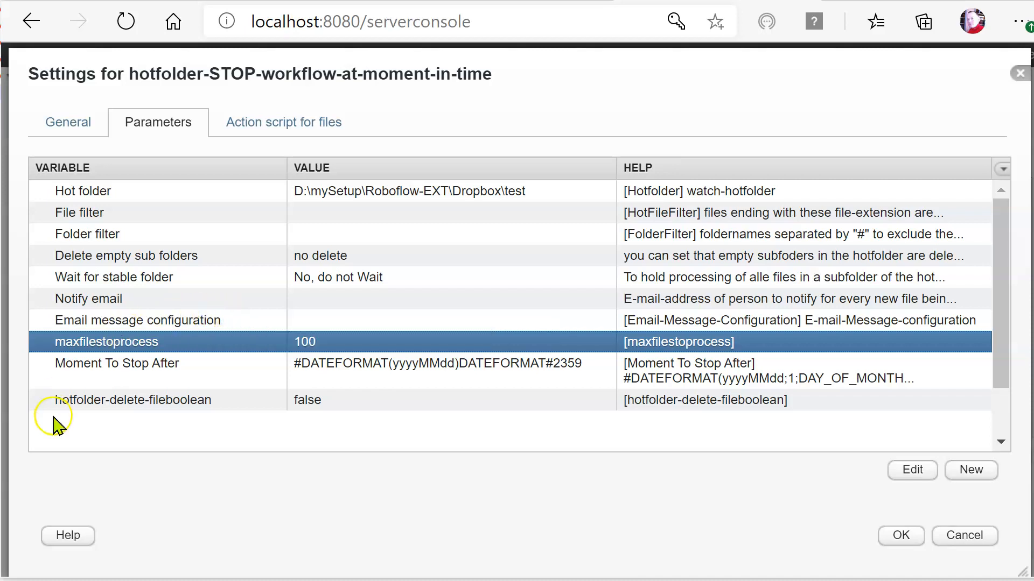
{"action": "left_click", "coordinate": [75, 402]}
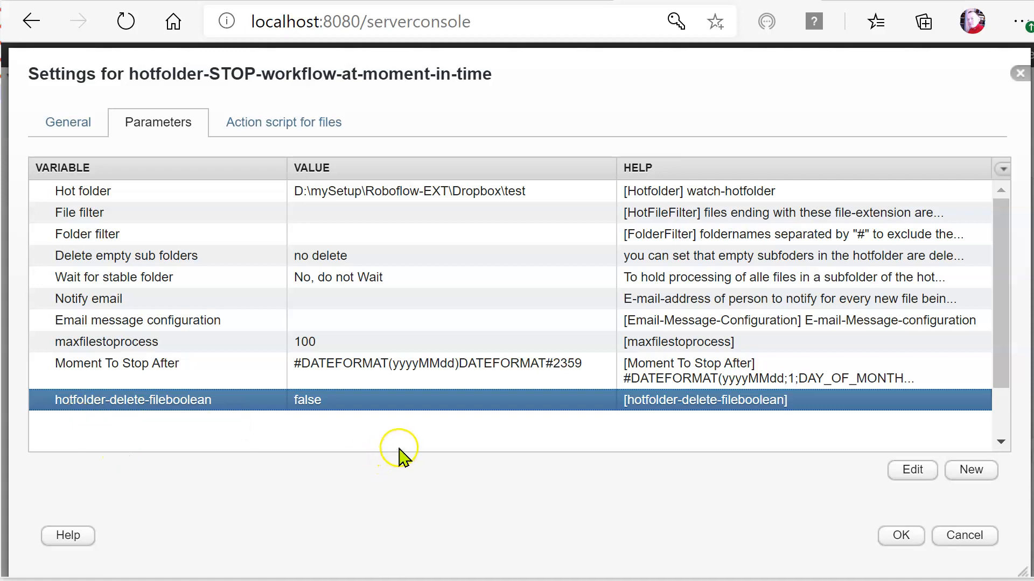
{"action": "left_click", "coordinate": [413, 432]}
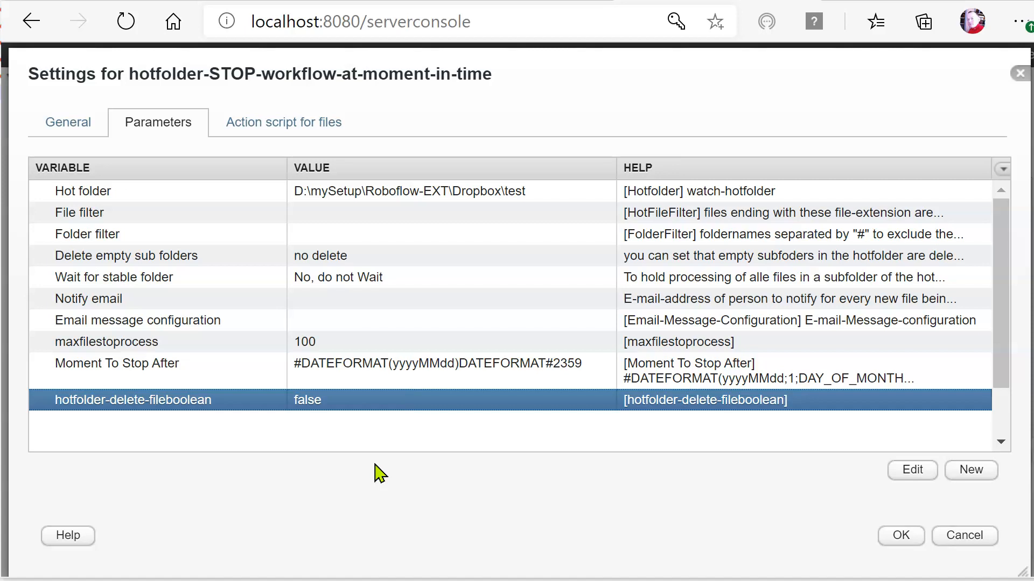
- Start a new action at the write-text-to-log entry of the file action script, choosing category notification and action exit-current-process-loop
{"action": "left_click", "coordinate": [322, 126]}
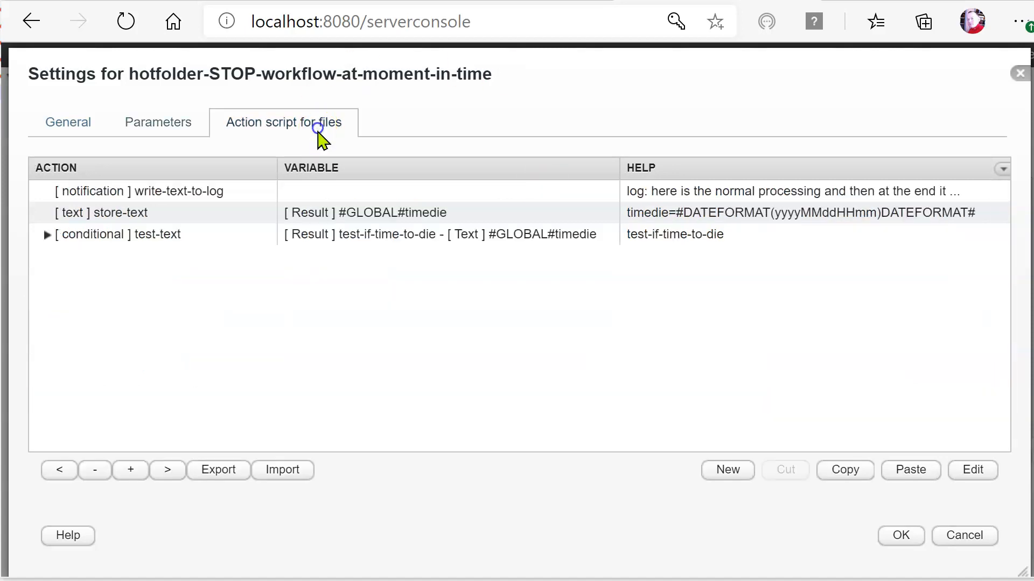
{"action": "left_click", "coordinate": [70, 192]}
{"action": "left_click", "coordinate": [720, 470]}
{"action": "left_click", "coordinate": [813, 235]}
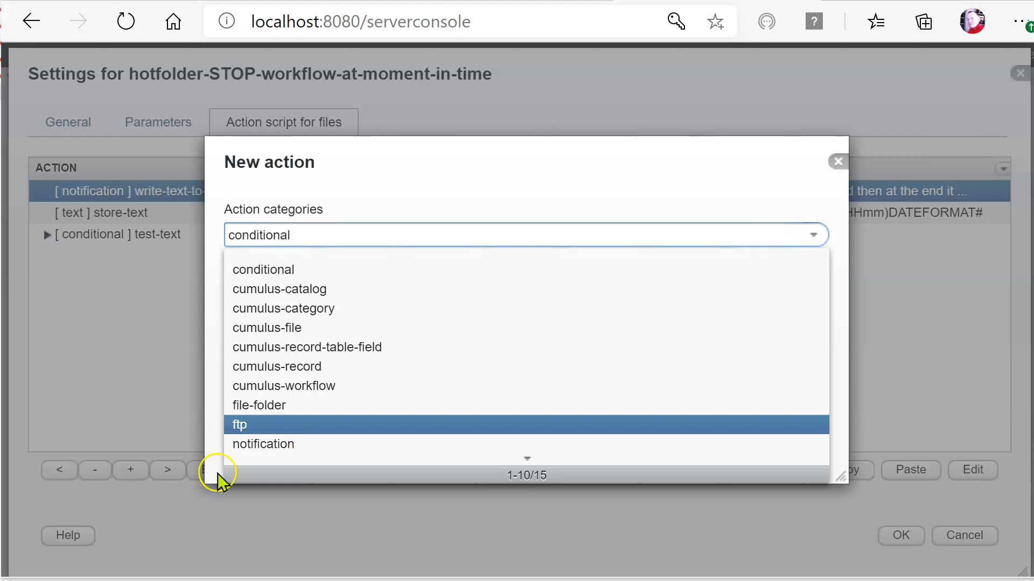
{"action": "left_click", "coordinate": [265, 445]}
{"action": "left_click", "coordinate": [568, 297]}
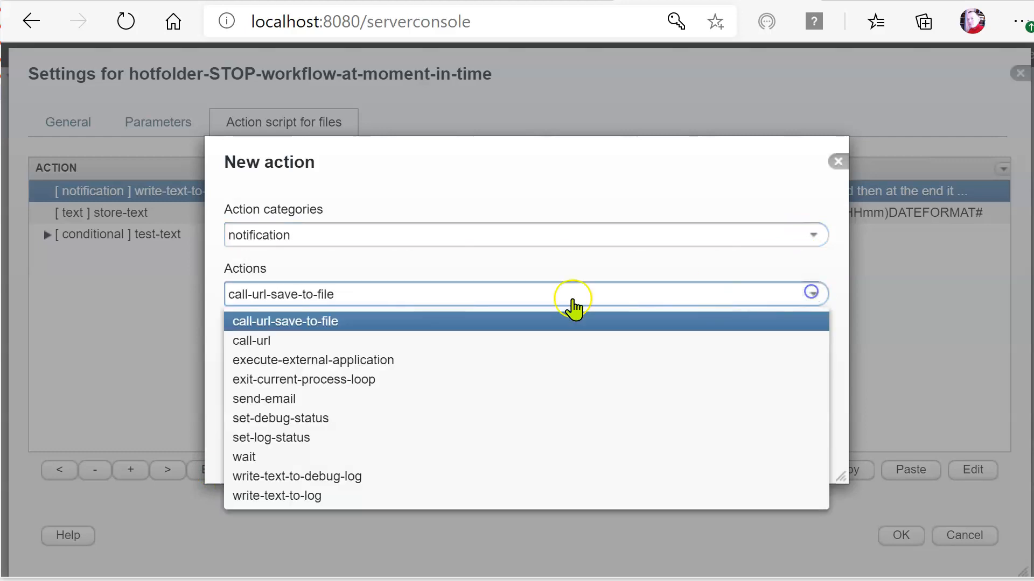
{"action": "left_click", "coordinate": [279, 385]}
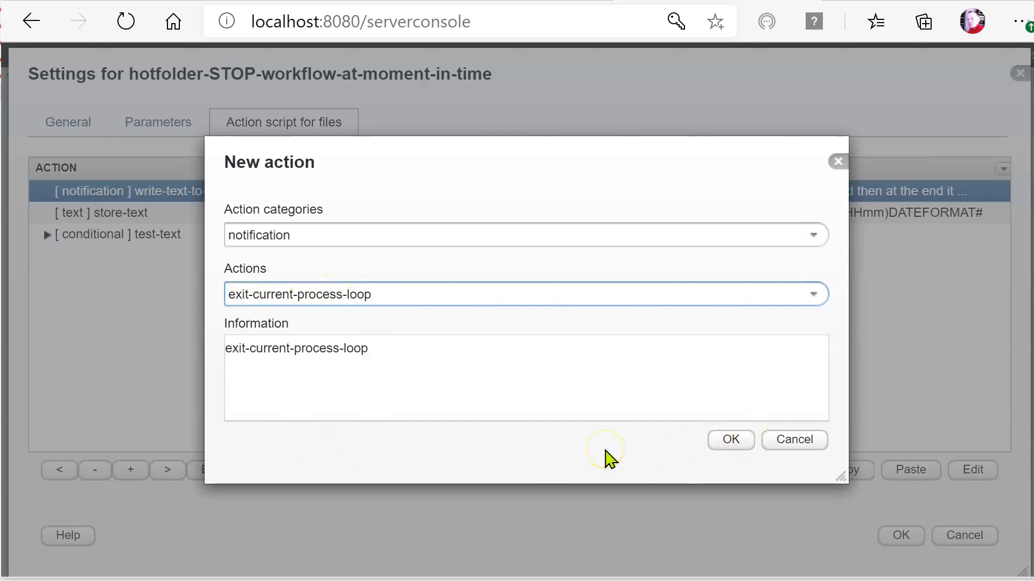
{"action": "left_click", "coordinate": [608, 451]}
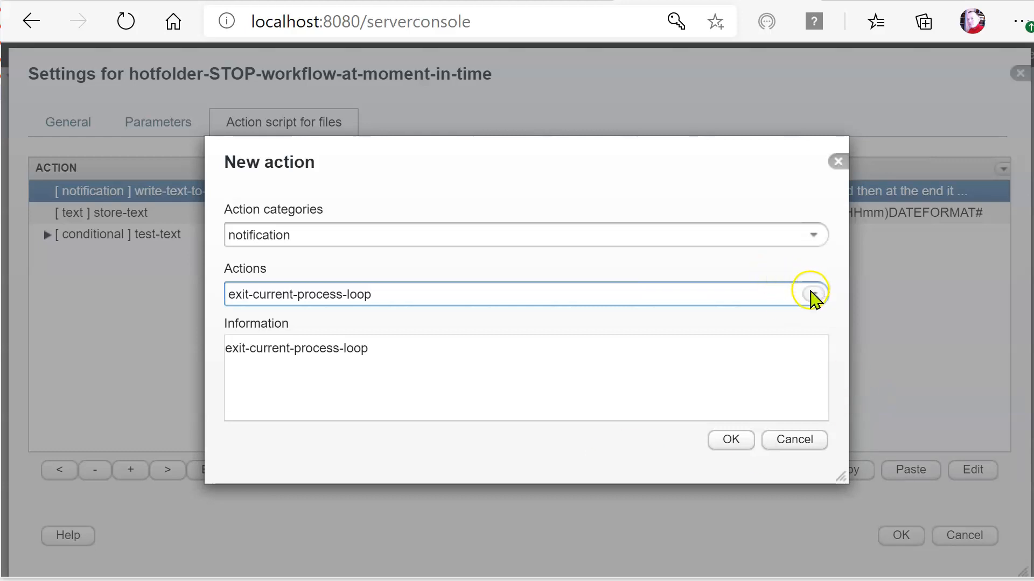
- Browse the actions available in the cumulus-catalog category, then cancel the new action
{"action": "left_click", "coordinate": [813, 295]}
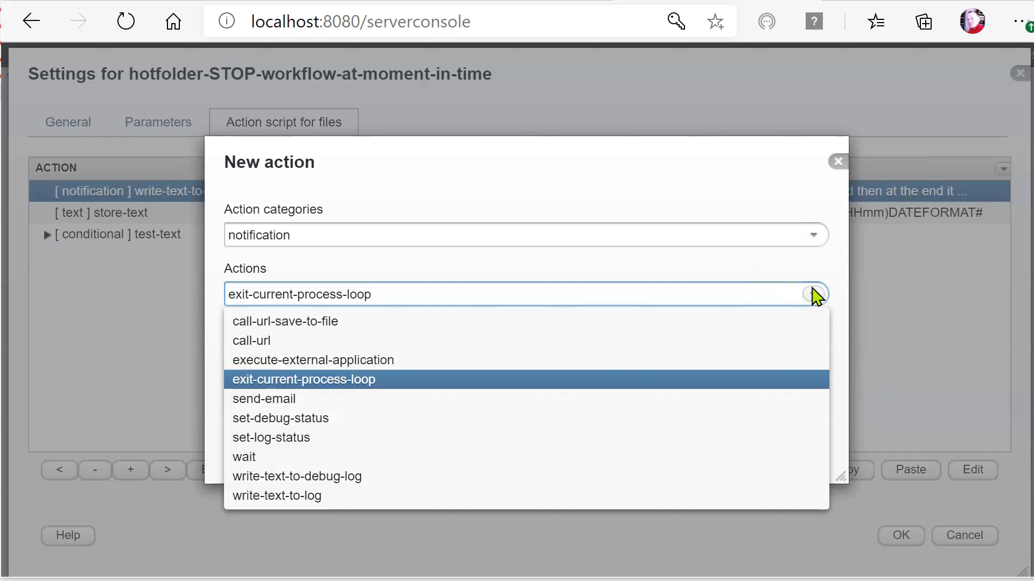
{"action": "left_click", "coordinate": [814, 235]}
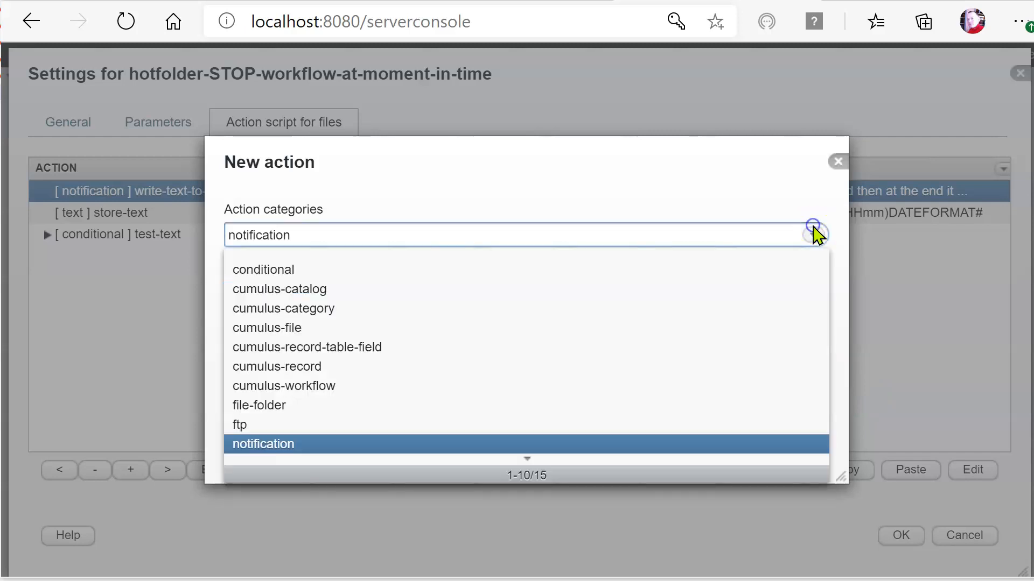
{"action": "left_click", "coordinate": [367, 290]}
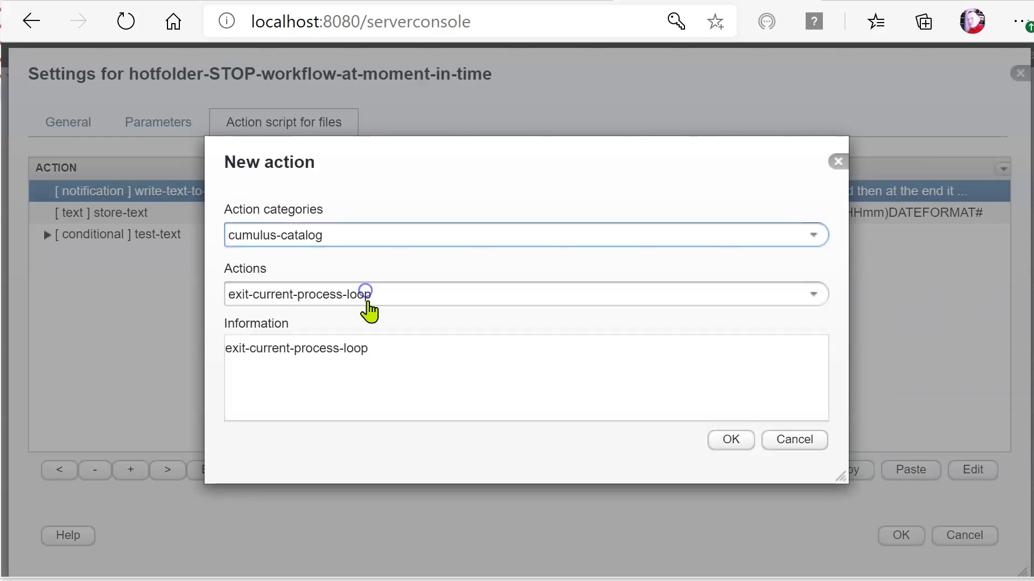
{"action": "left_click", "coordinate": [825, 291]}
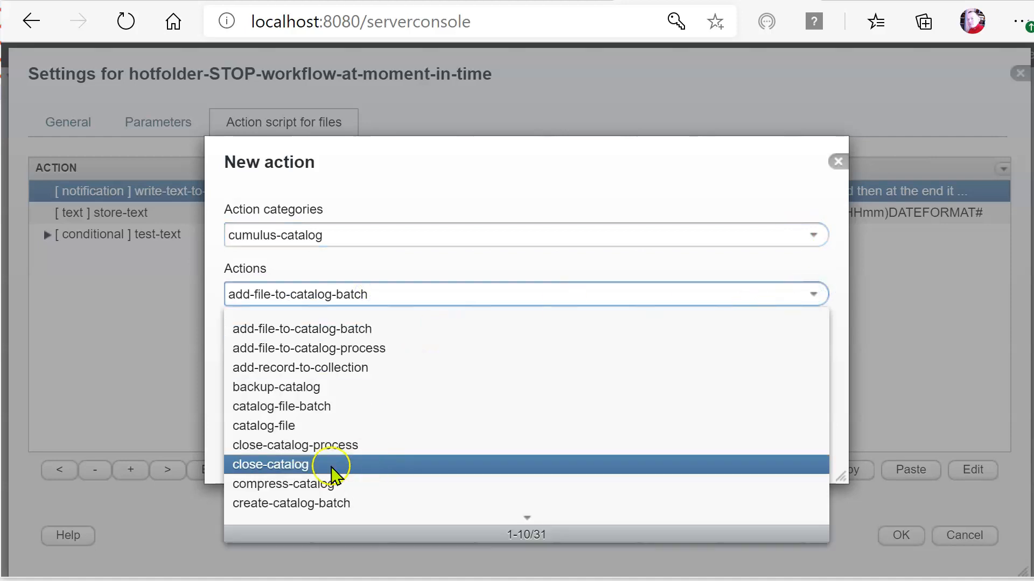
{"action": "scroll", "coordinate": [377, 488], "scroll_direction": "down", "scroll_amount": 1}
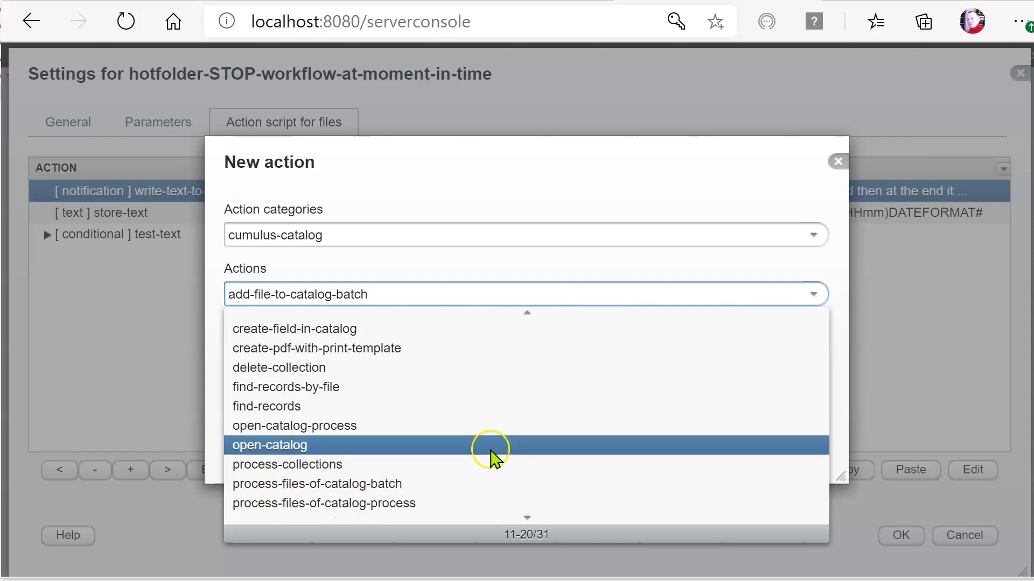
{"action": "scroll", "coordinate": [342, 427], "scroll_direction": "down", "scroll_amount": 1}
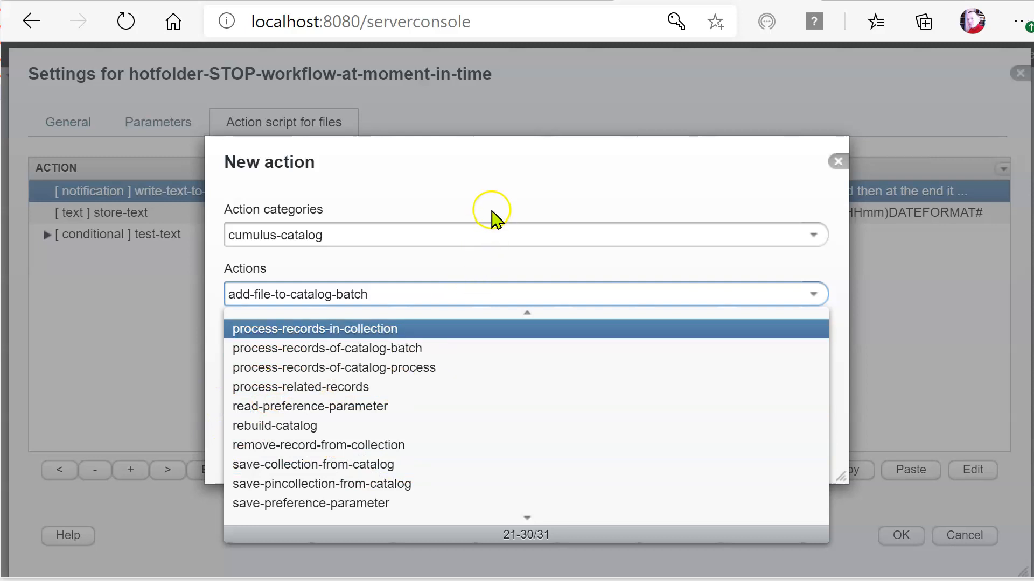
{"action": "left_click", "coordinate": [492, 211]}
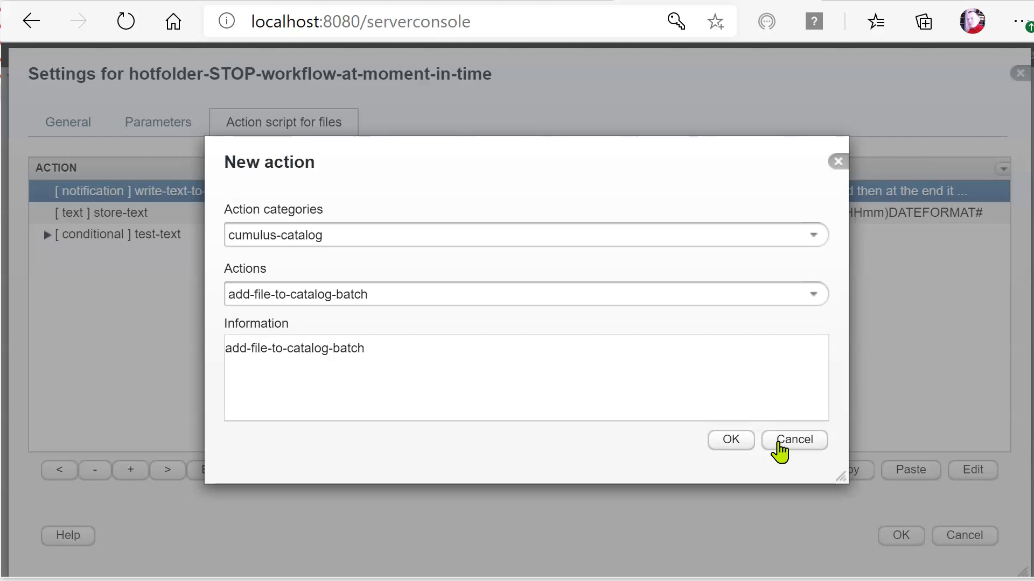
{"action": "left_click", "coordinate": [783, 444]}
{"action": "left_click", "coordinate": [783, 446]}
{"action": "left_click", "coordinate": [784, 446]}
{"action": "left_click", "coordinate": [781, 447]}
{"action": "left_click", "coordinate": [782, 446]}
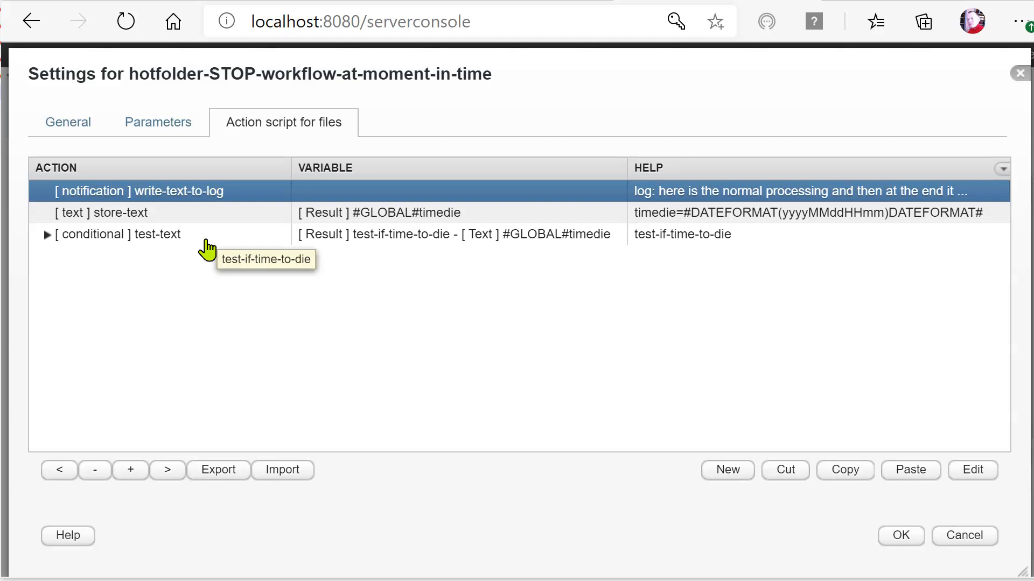
- Show the workflow's parameters and select Moment To Stop After
{"action": "left_click", "coordinate": [145, 125]}
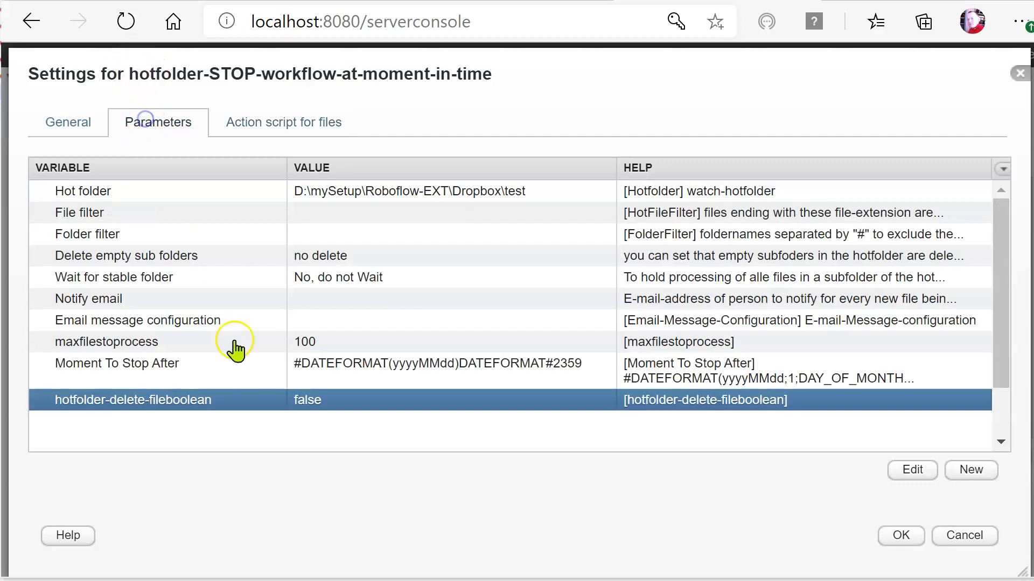
{"action": "left_click", "coordinate": [71, 373]}
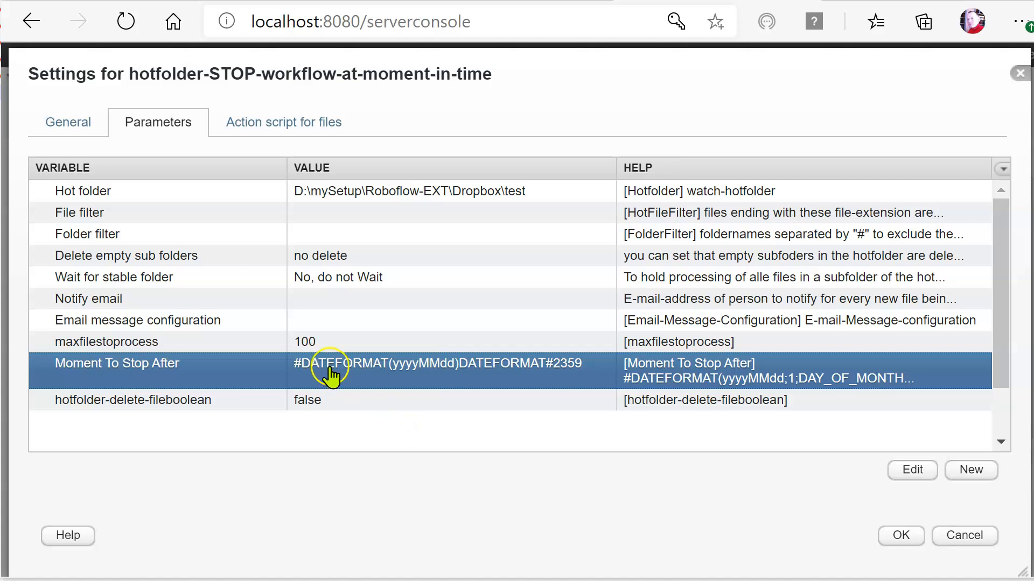
- Open the top-level store-text action in the file action script and examine its output variable
{"action": "left_click", "coordinate": [297, 120]}
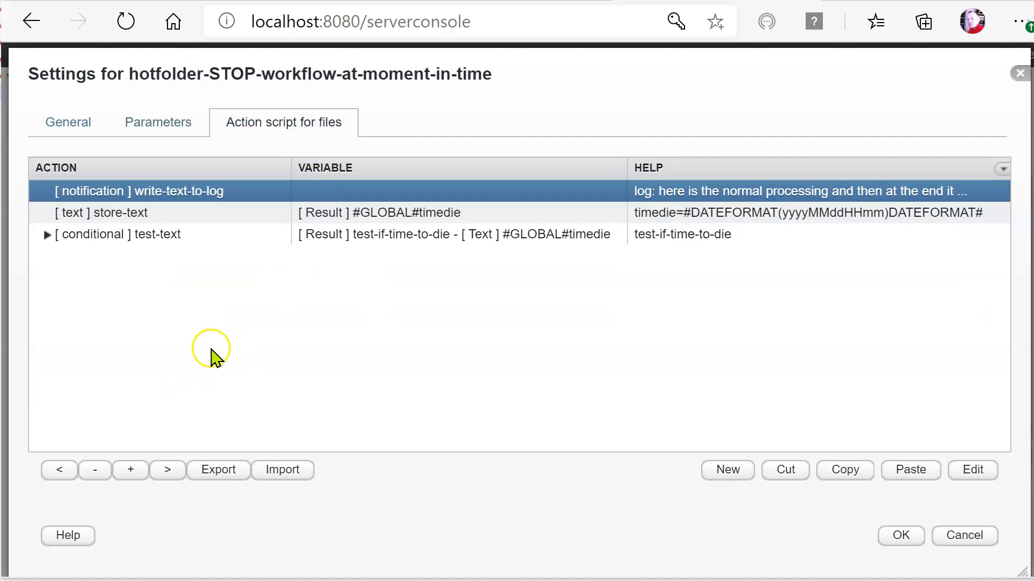
{"action": "left_click", "coordinate": [133, 217]}
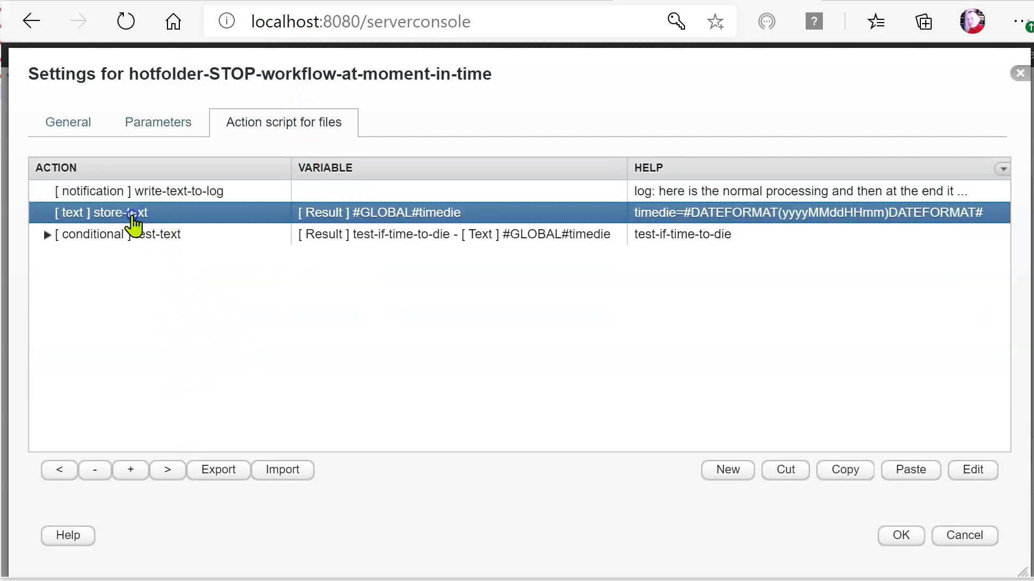
{"action": "double_click", "coordinate": [134, 216]}
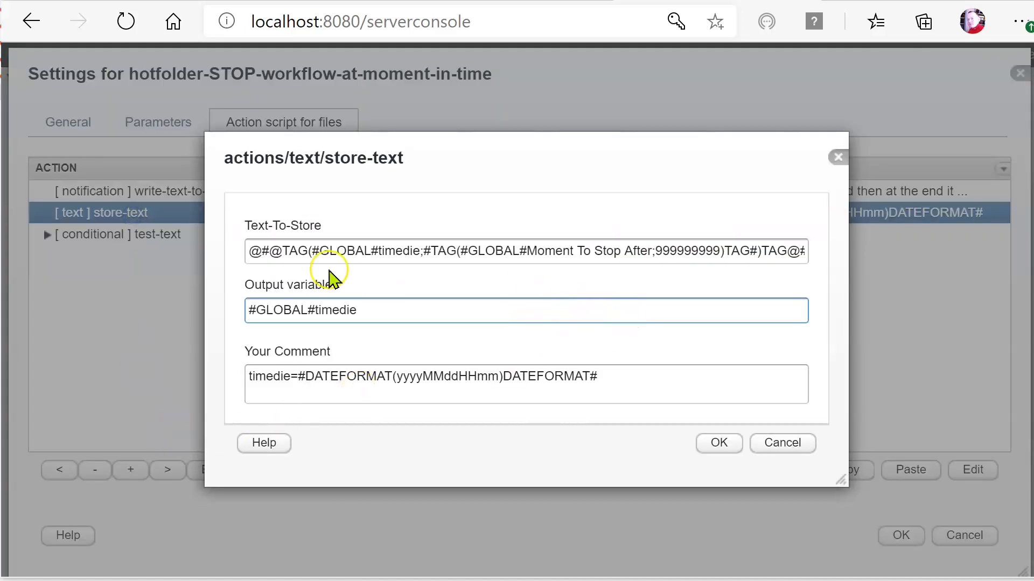
{"action": "mouse_move", "coordinate": [277, 250]}
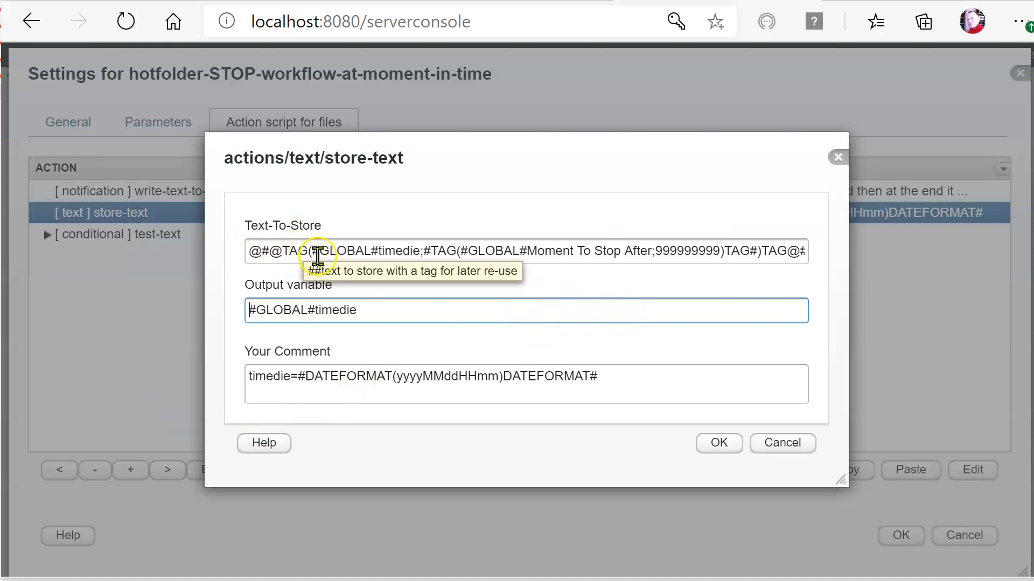
{"action": "left_click_drag", "start_coordinate": [436, 161], "coordinate": [436, 193]}
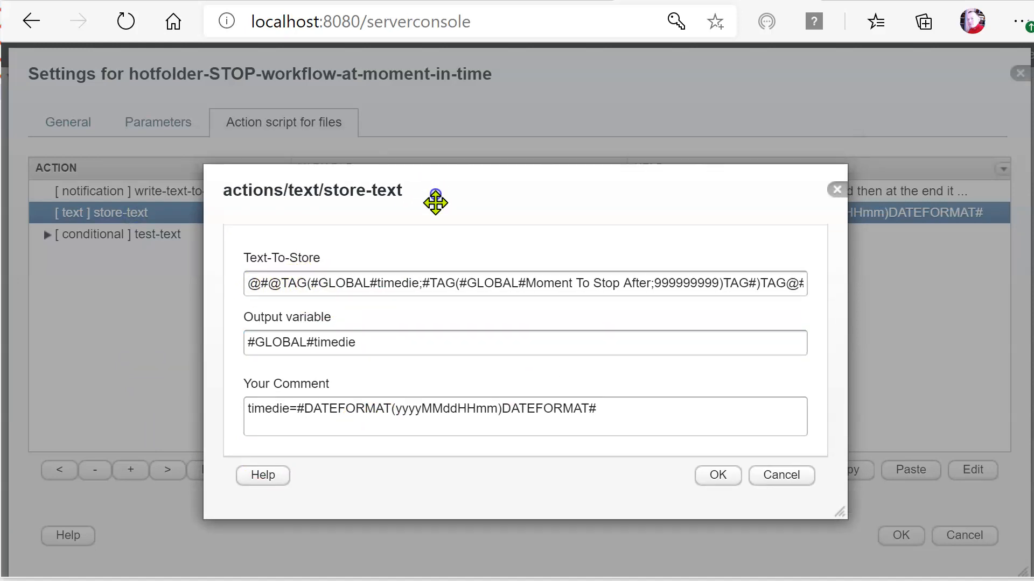
{"action": "double_click", "coordinate": [329, 343]}
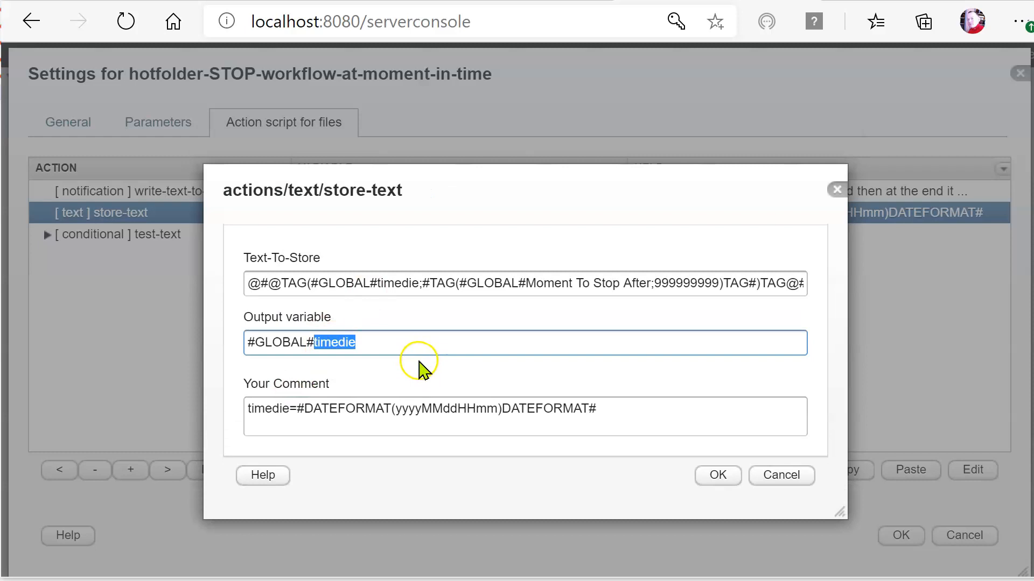
{"action": "mouse_move", "coordinate": [295, 346]}
{"action": "left_click", "coordinate": [400, 350]}
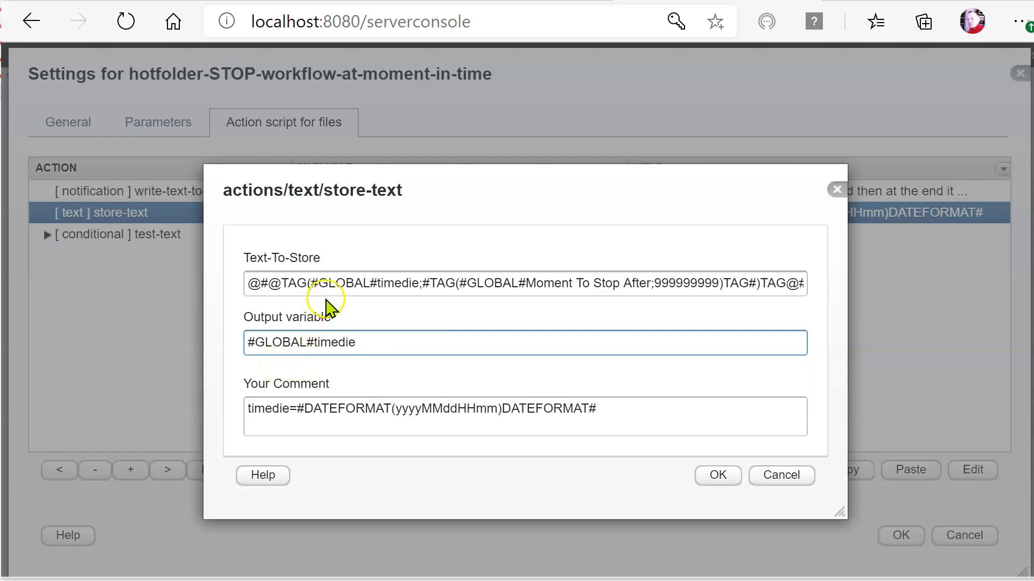
- Examine the nested TAG expression and its fallback number in the store-text action's Text-To-Store, and close the action without saving
{"action": "mouse_move", "coordinate": [322, 279]}
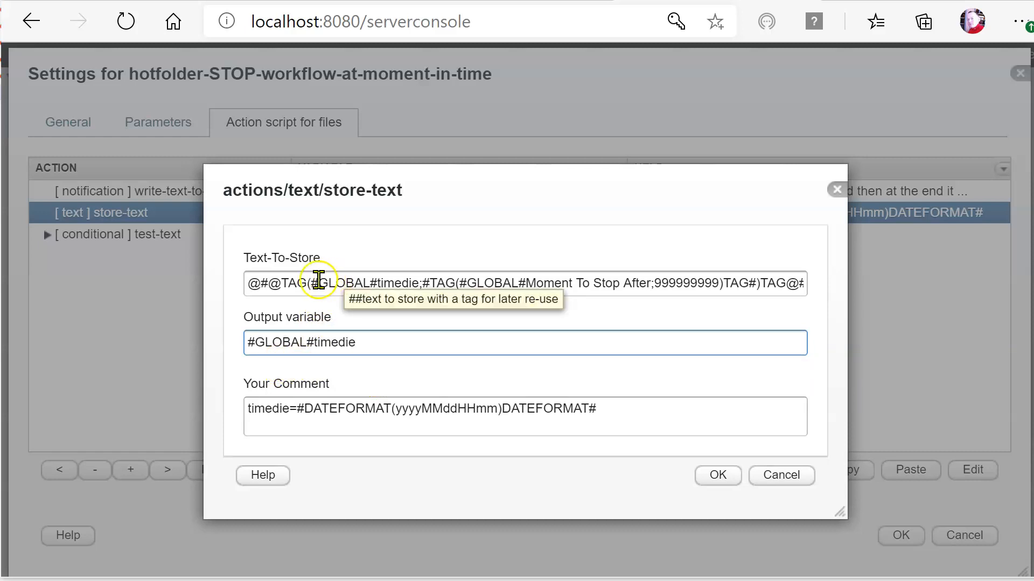
{"action": "left_click_drag", "start_coordinate": [318, 283], "coordinate": [422, 282]}
{"action": "left_click", "coordinate": [421, 283]}
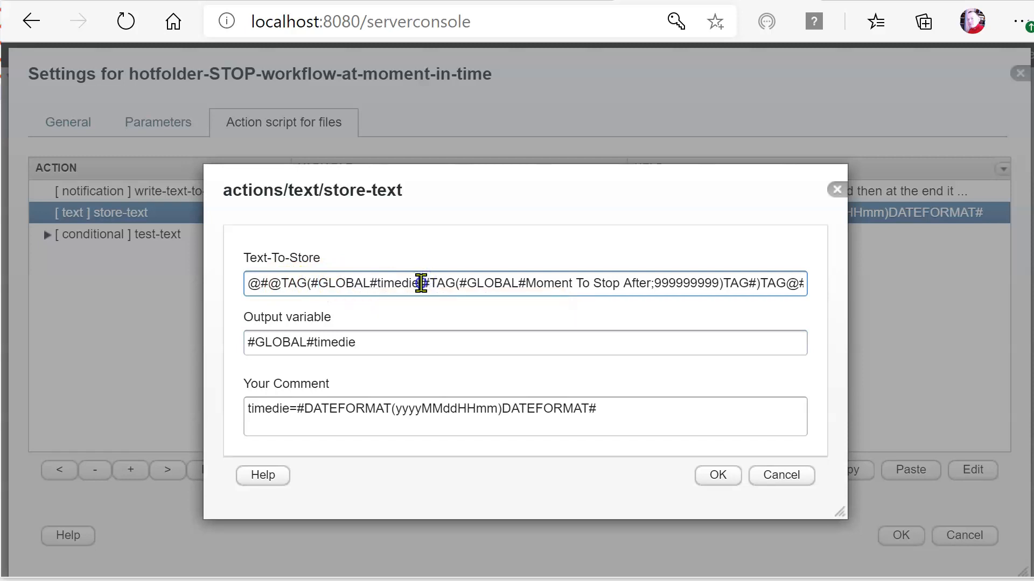
{"action": "left_click_drag", "start_coordinate": [310, 282], "coordinate": [424, 282]}
{"action": "left_click", "coordinate": [424, 282]}
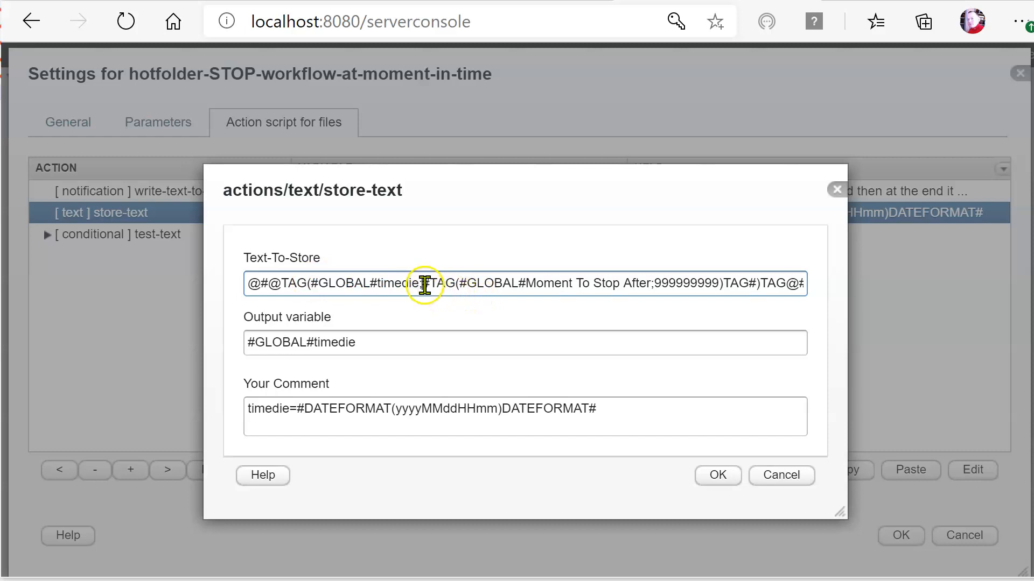
{"action": "left_click_drag", "start_coordinate": [422, 283], "coordinate": [646, 284]}
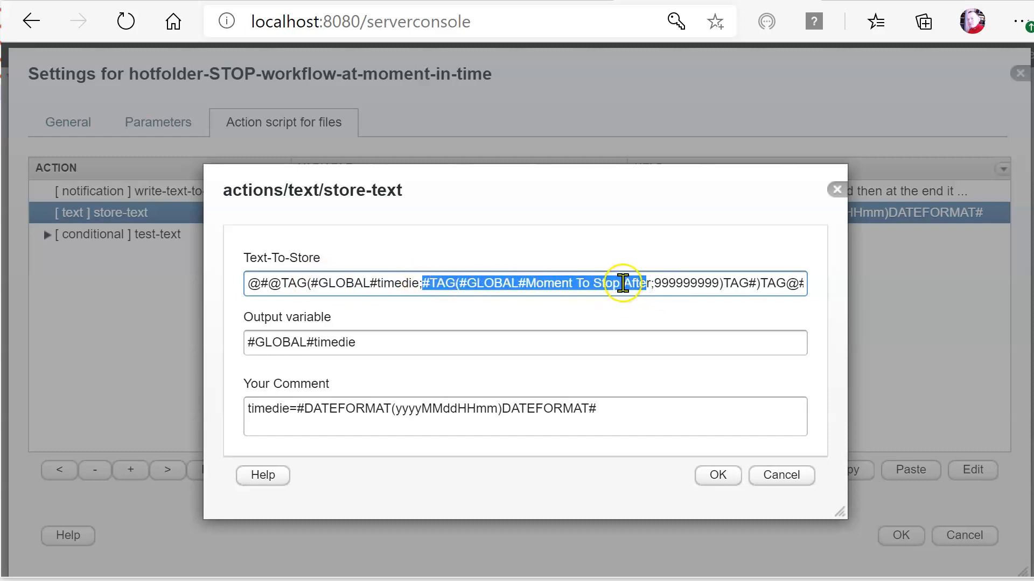
{"action": "left_click", "coordinate": [682, 283]}
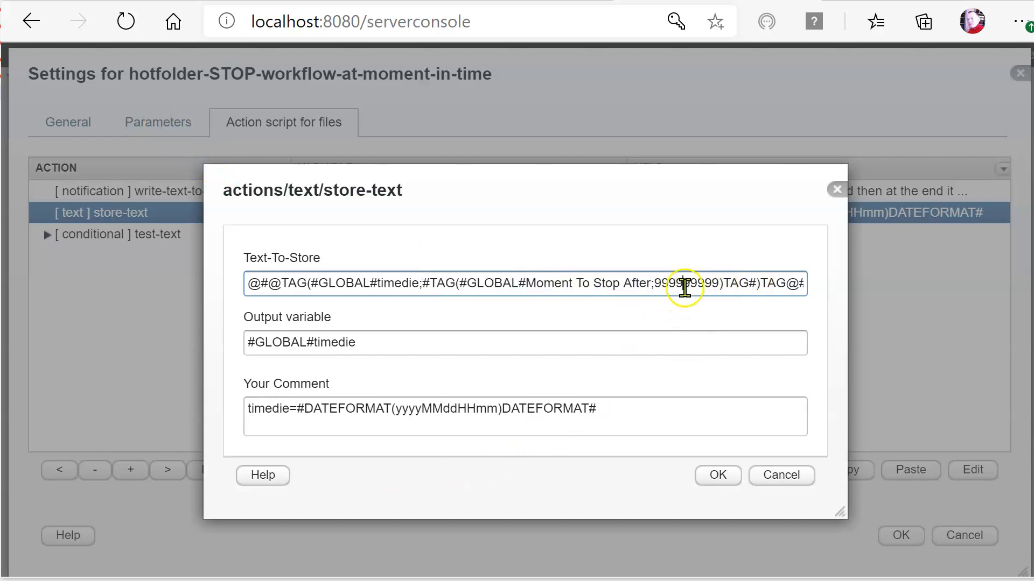
{"action": "left_click_drag", "start_coordinate": [685, 284], "coordinate": [814, 283]}
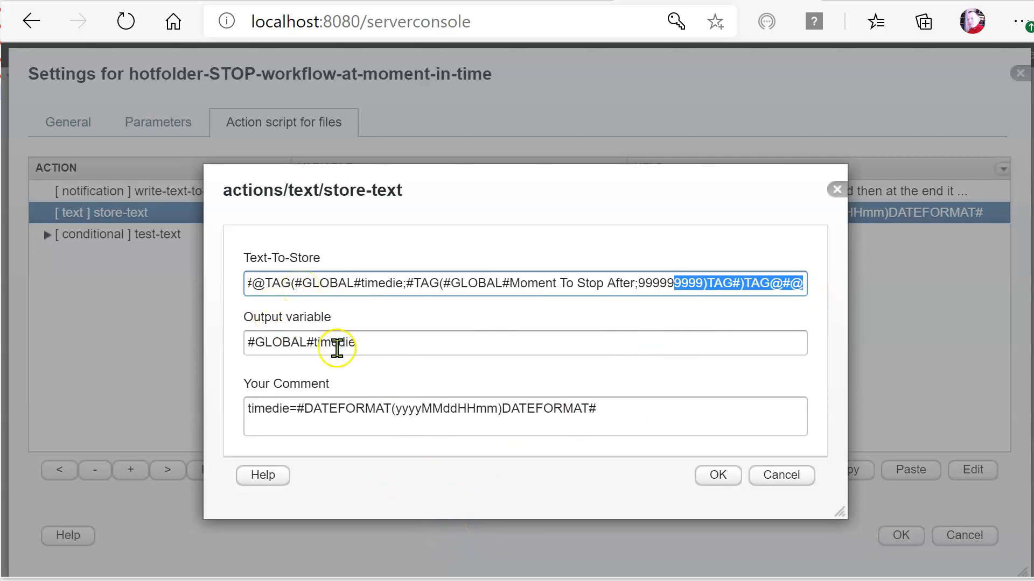
{"action": "key", "text": "Tab"}
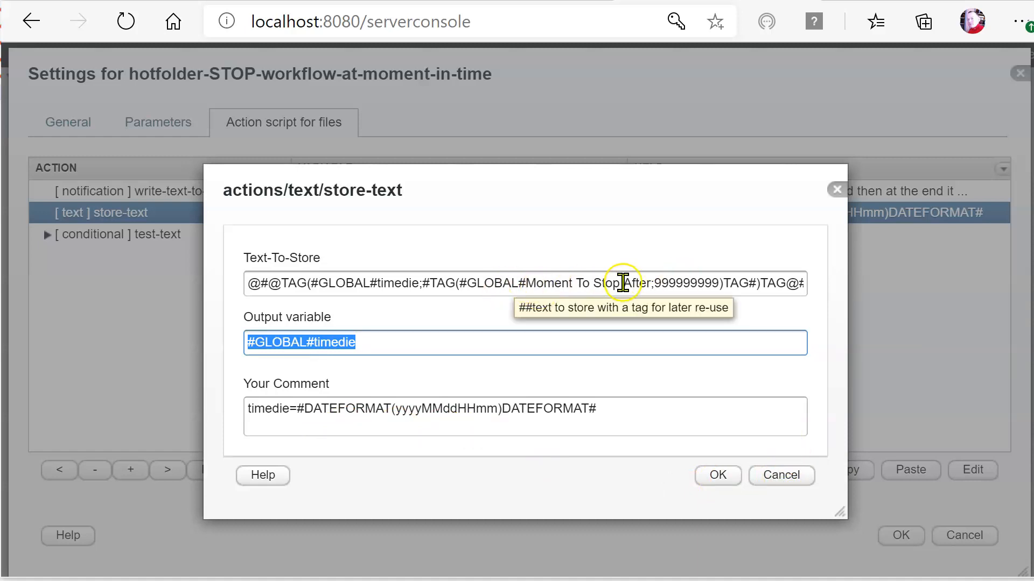
{"action": "left_click", "coordinate": [672, 280]}
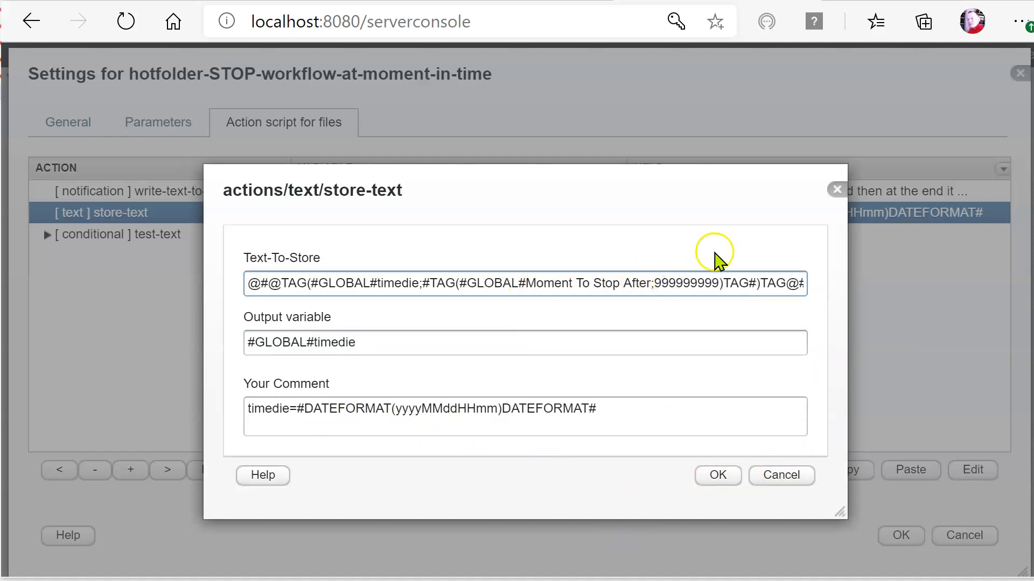
{"action": "double_click", "coordinate": [686, 277]}
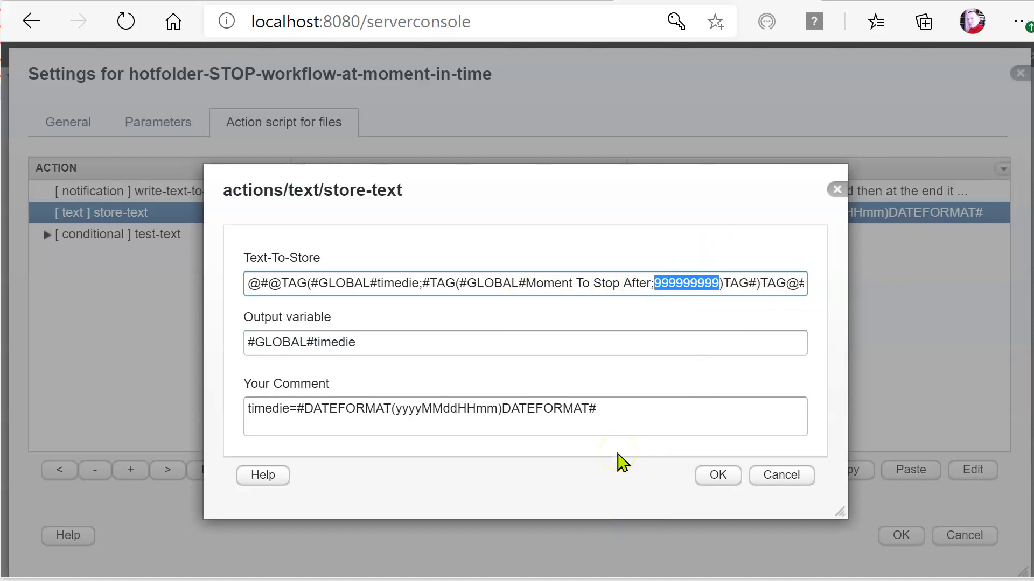
{"action": "left_click", "coordinate": [810, 479]}
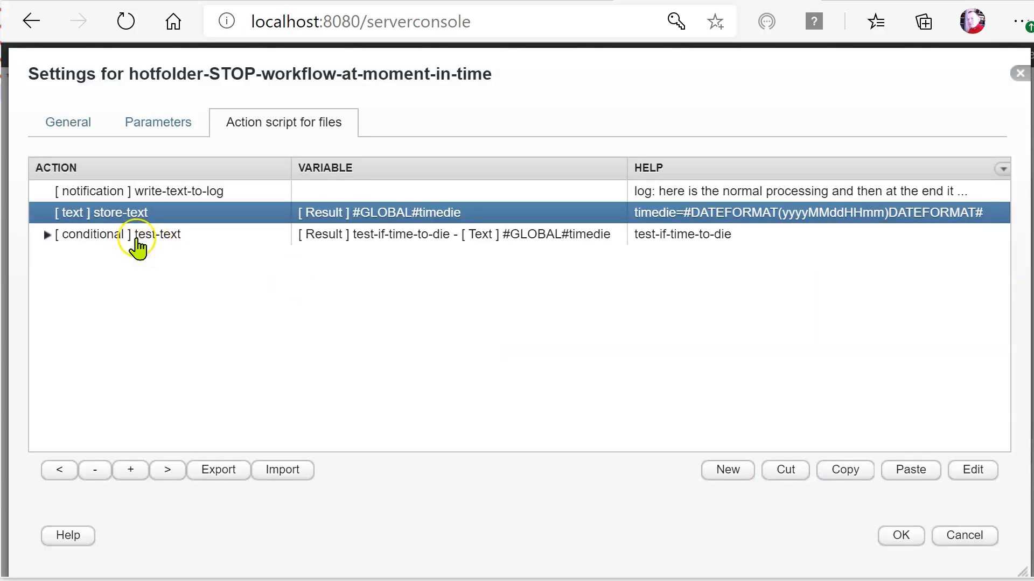
- Open the conditional test-text action to review its variable, test type and comparison text, and close it without saving
{"action": "left_click", "coordinate": [141, 236]}
{"action": "double_click", "coordinate": [161, 242]}
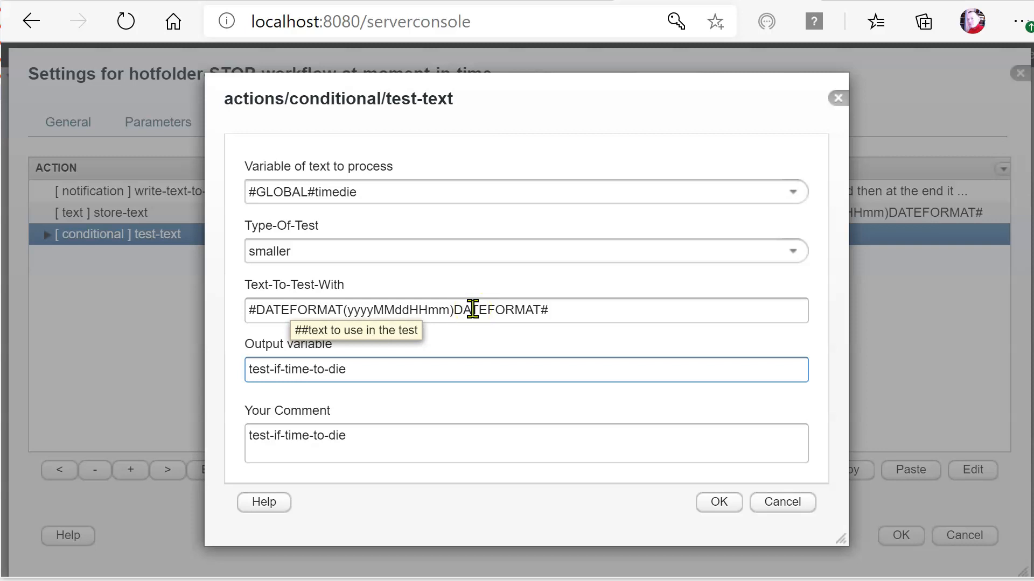
{"action": "left_click", "coordinate": [781, 503]}
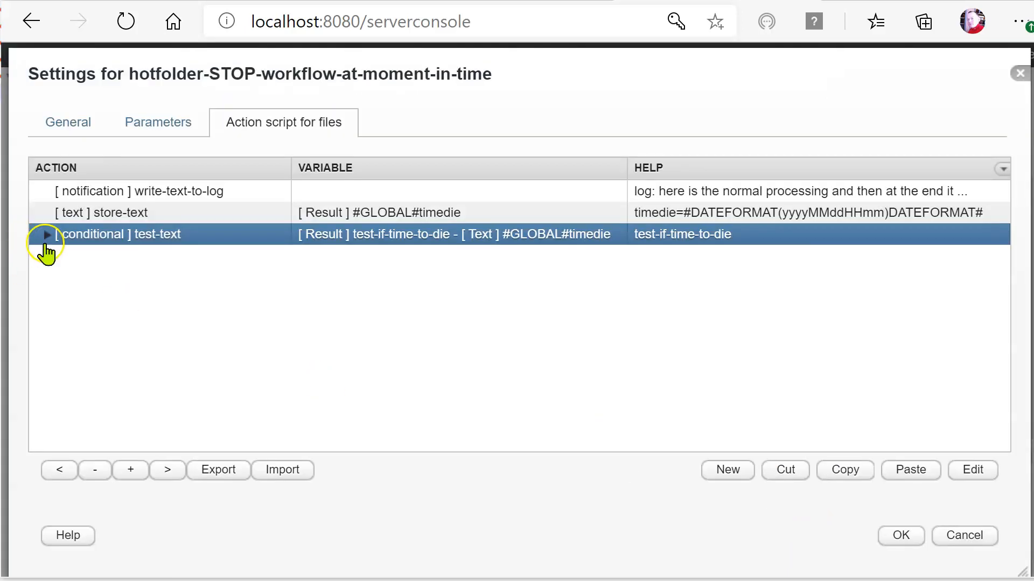
- Expand the test-text condition and review the nested store-text action's text and output variable, closing it without saving
{"action": "left_click", "coordinate": [46, 236]}
{"action": "left_click", "coordinate": [134, 263]}
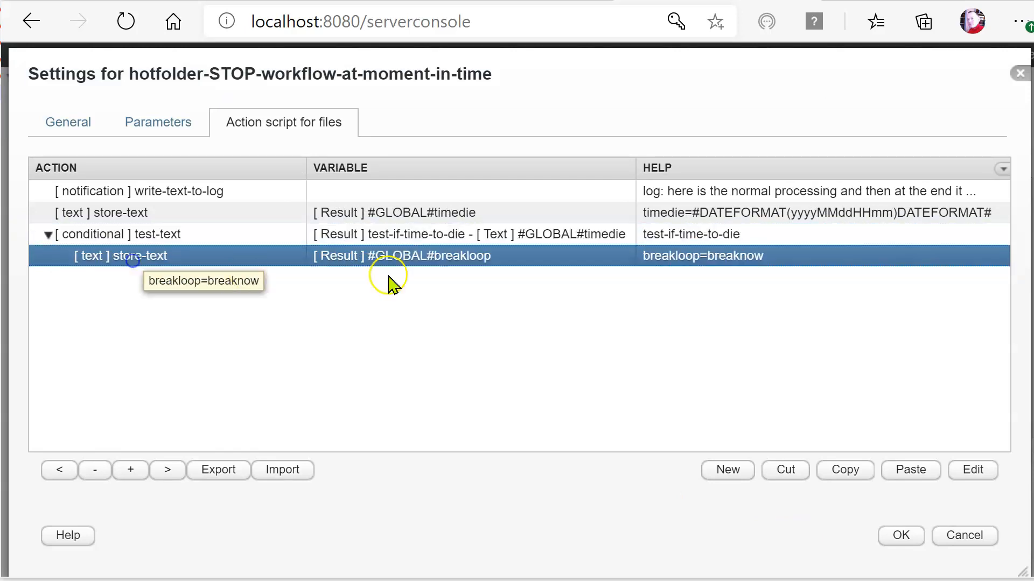
{"action": "double_click", "coordinate": [462, 263]}
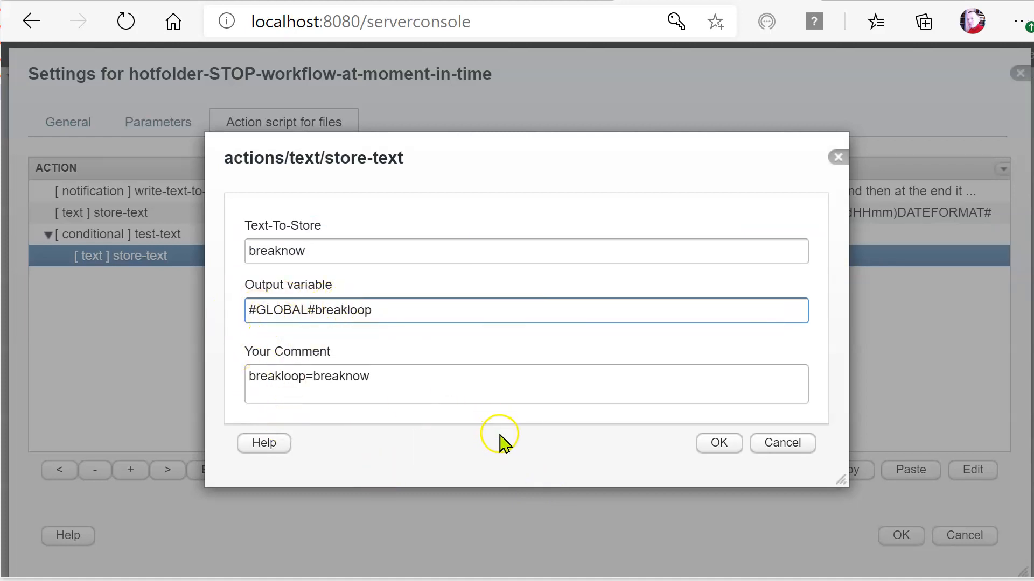
{"action": "double_click", "coordinate": [268, 246]}
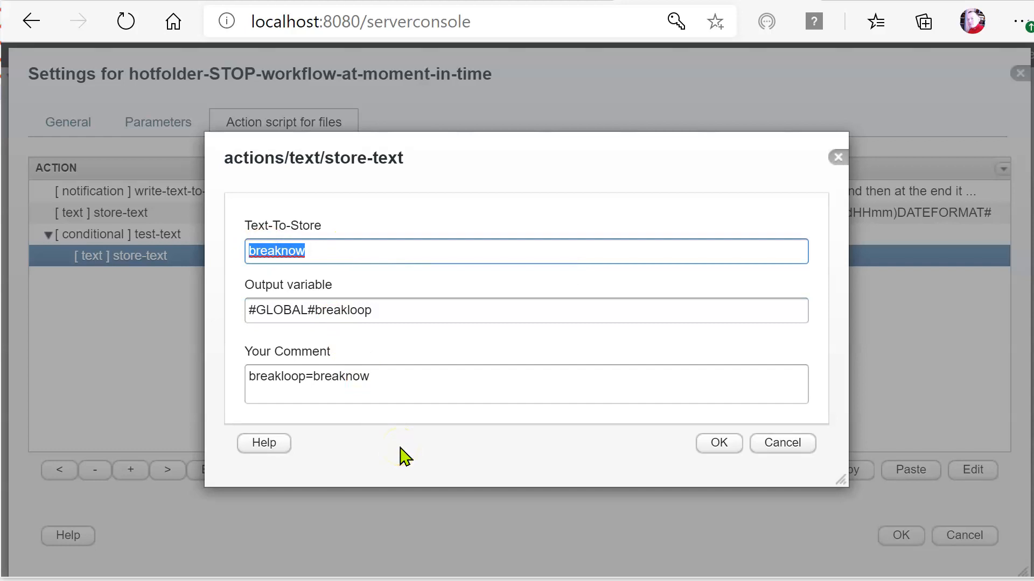
{"action": "left_click", "coordinate": [766, 443]}
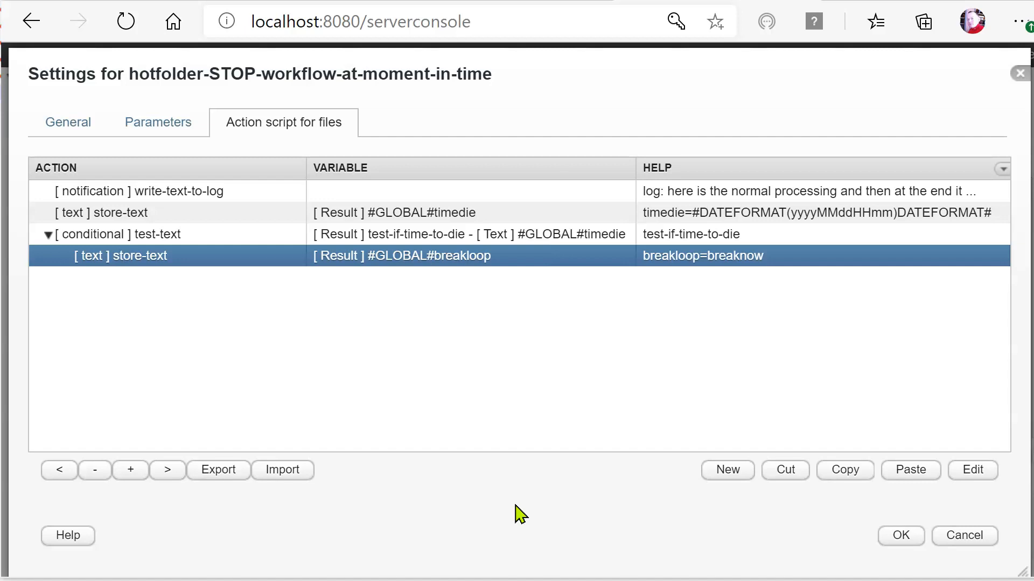
- Return to the workflow's parameters to review the Moment To Stop After setting
{"action": "left_click", "coordinate": [512, 495]}
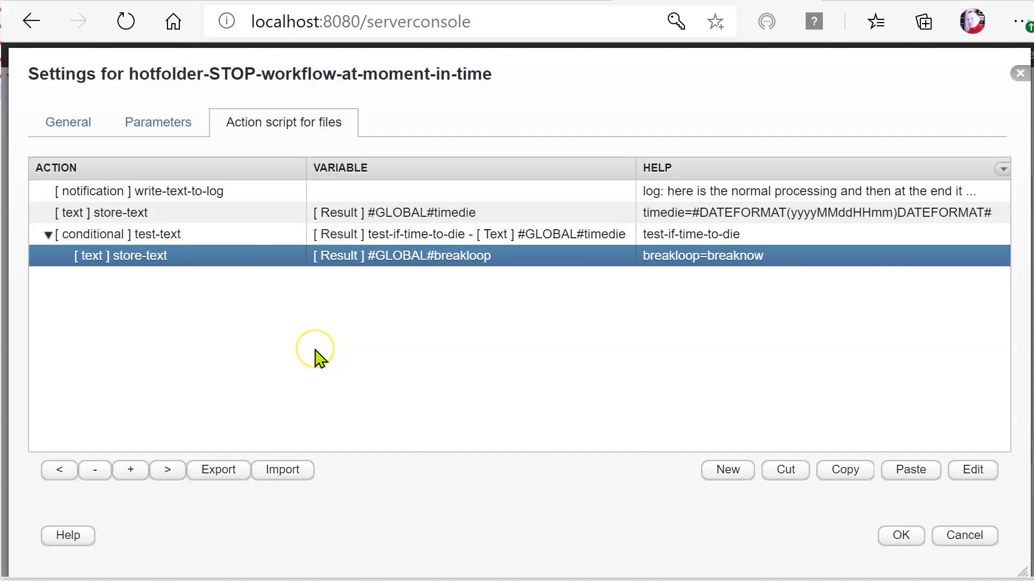
{"action": "left_click", "coordinate": [142, 119]}
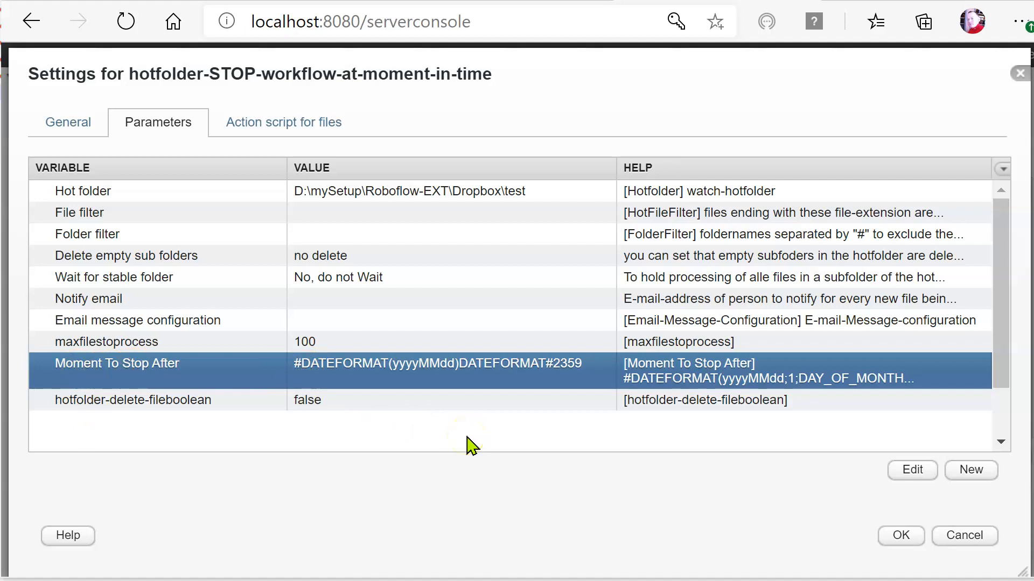
- Open the Moment To Stop After parameter, compare its date expression with the comment's example, and try 0700 as the time after the date expression
{"action": "double_click", "coordinate": [454, 361]}
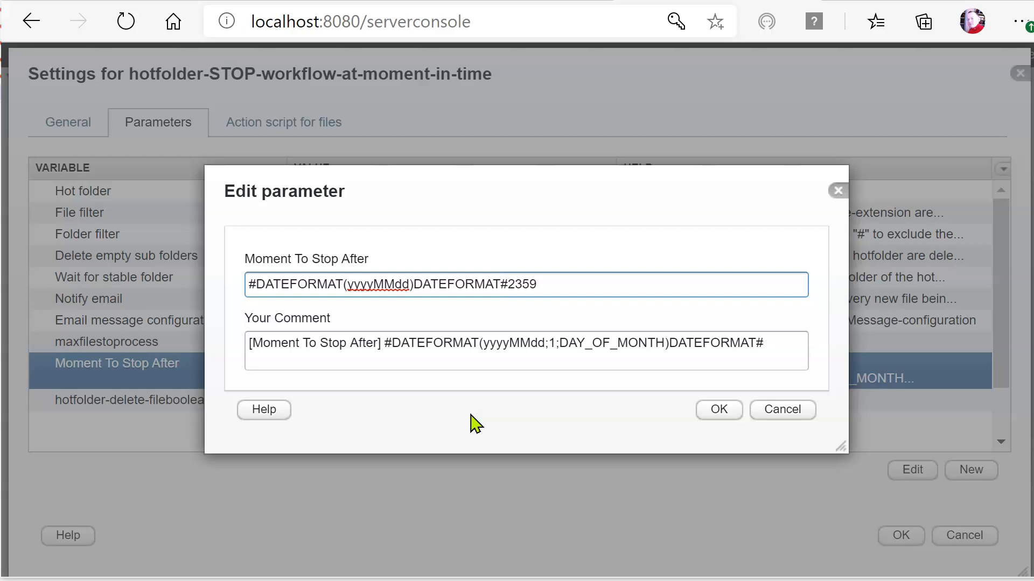
{"action": "left_click", "coordinate": [384, 343]}
{"action": "left_click_drag", "start_coordinate": [385, 343], "coordinate": [777, 333]}
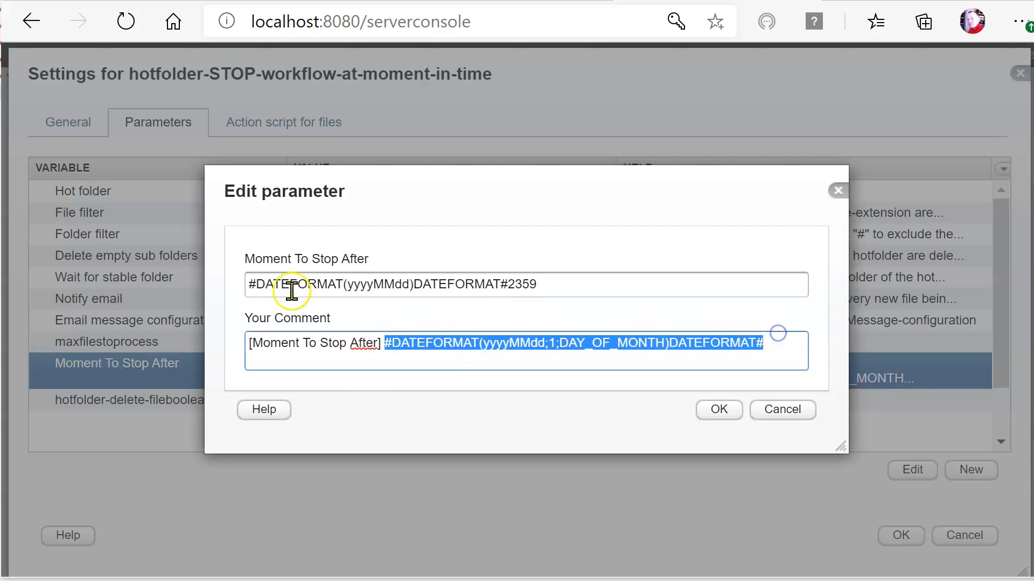
{"action": "left_click_drag", "start_coordinate": [249, 284], "coordinate": [507, 281]}
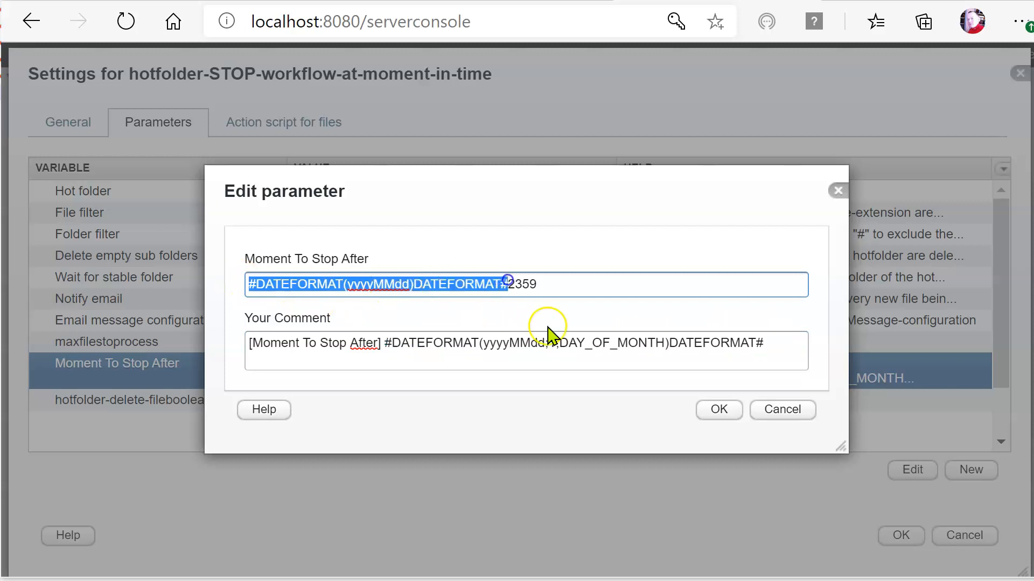
{"action": "left_click", "coordinate": [596, 345]}
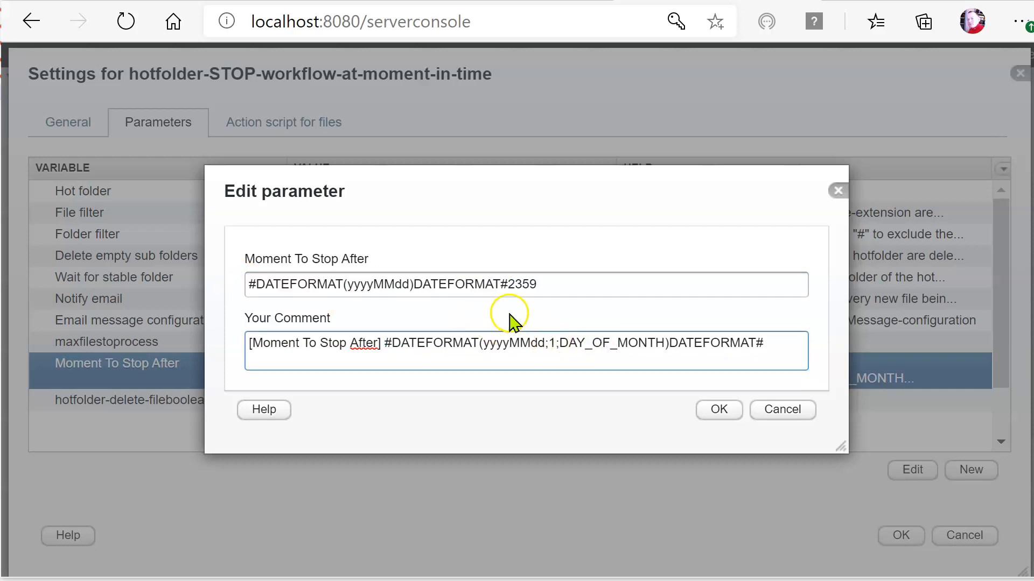
{"action": "left_click_drag", "start_coordinate": [508, 284], "coordinate": [551, 287]}
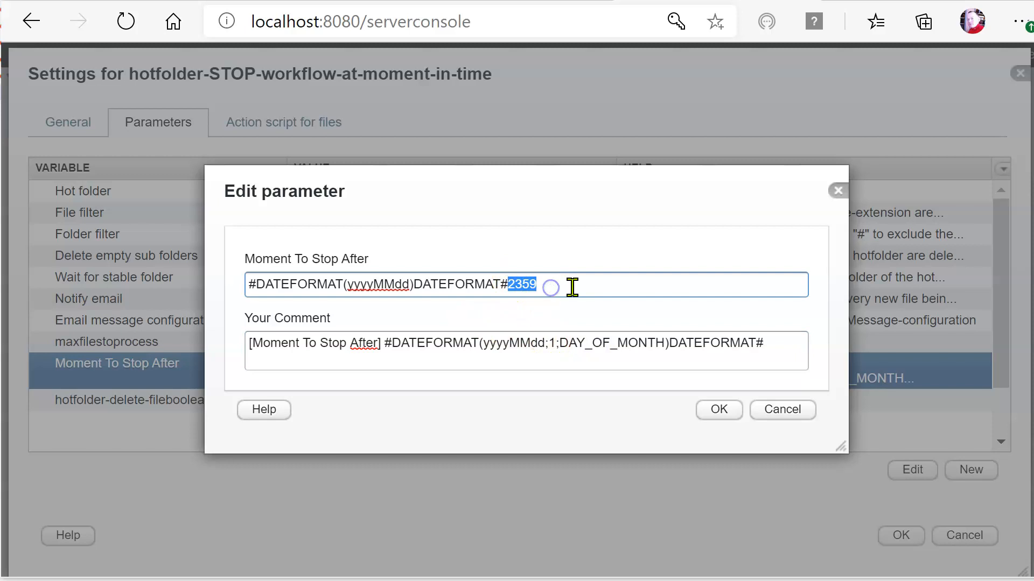
{"action": "type", "text": "0700"}
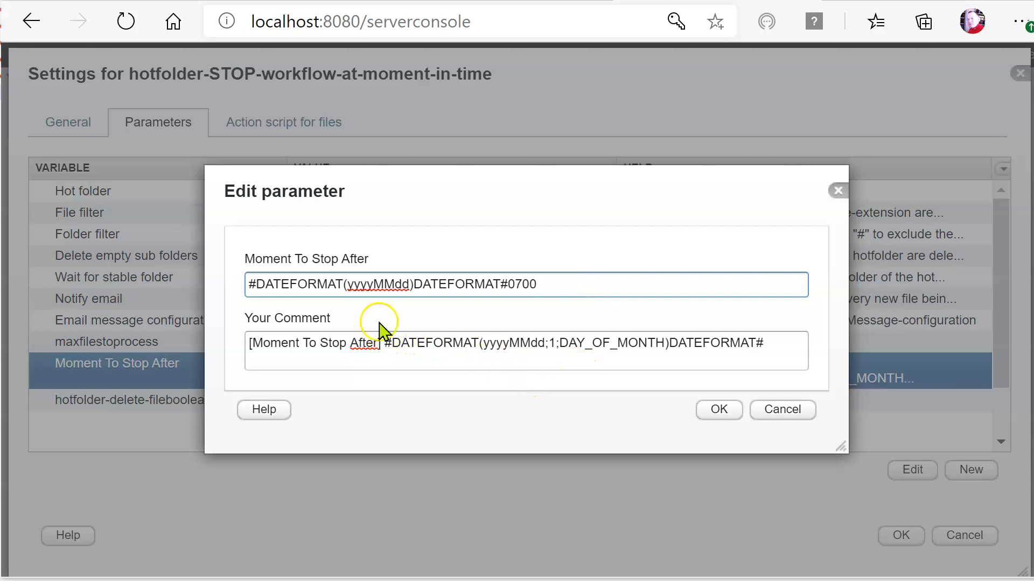
- Examine the comment's DATEFORMAT expression with its DAY_OF_MONTH offset against the stop moment, and close the parameter and workflow settings without saving
{"action": "double_click", "coordinate": [360, 284]}
{"action": "left_click_drag", "start_coordinate": [382, 340], "coordinate": [763, 337]}
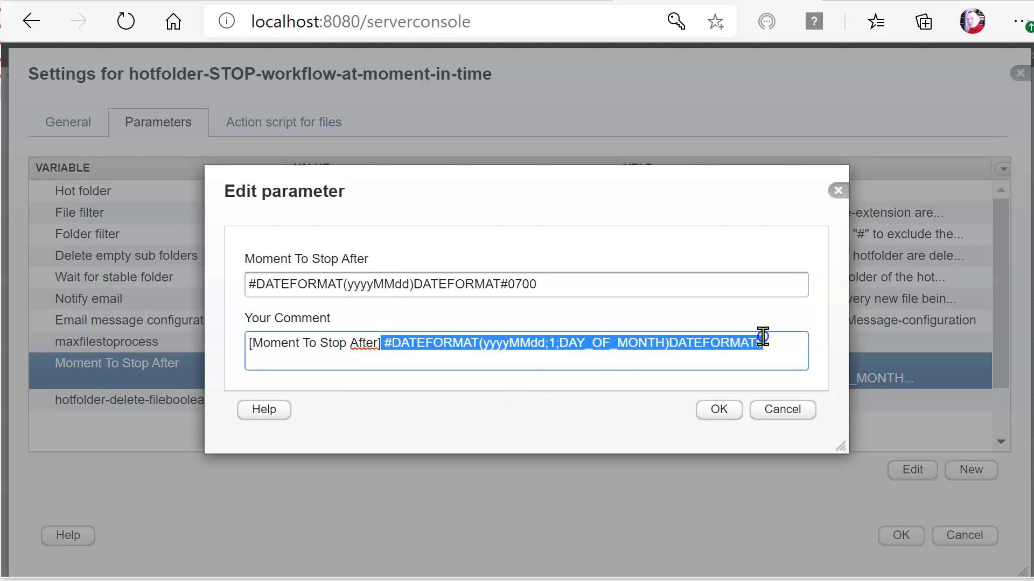
{"action": "left_click", "coordinate": [568, 386]}
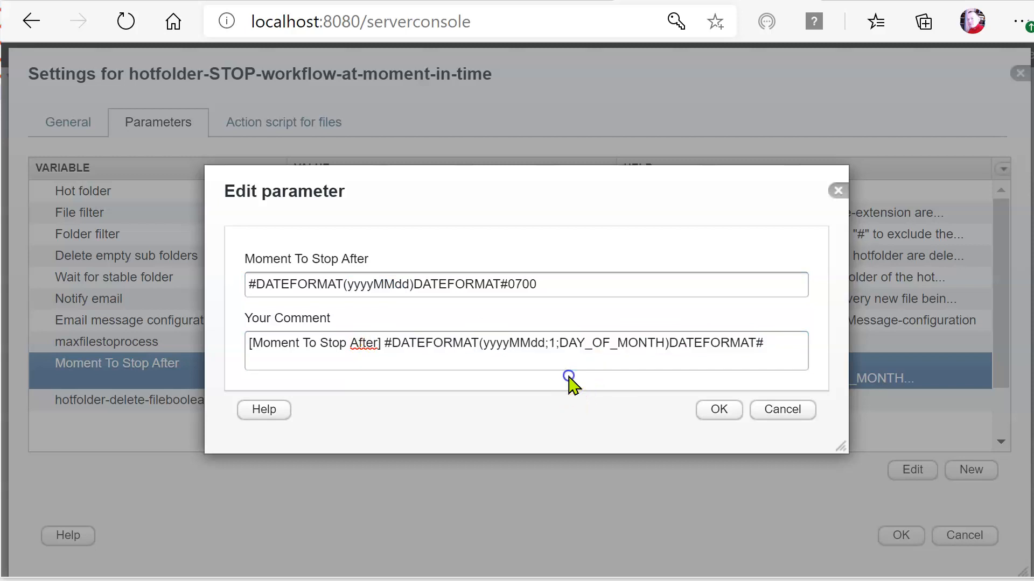
{"action": "double_click", "coordinate": [551, 343]}
{"action": "left_click_drag", "start_coordinate": [386, 343], "coordinate": [761, 344]}
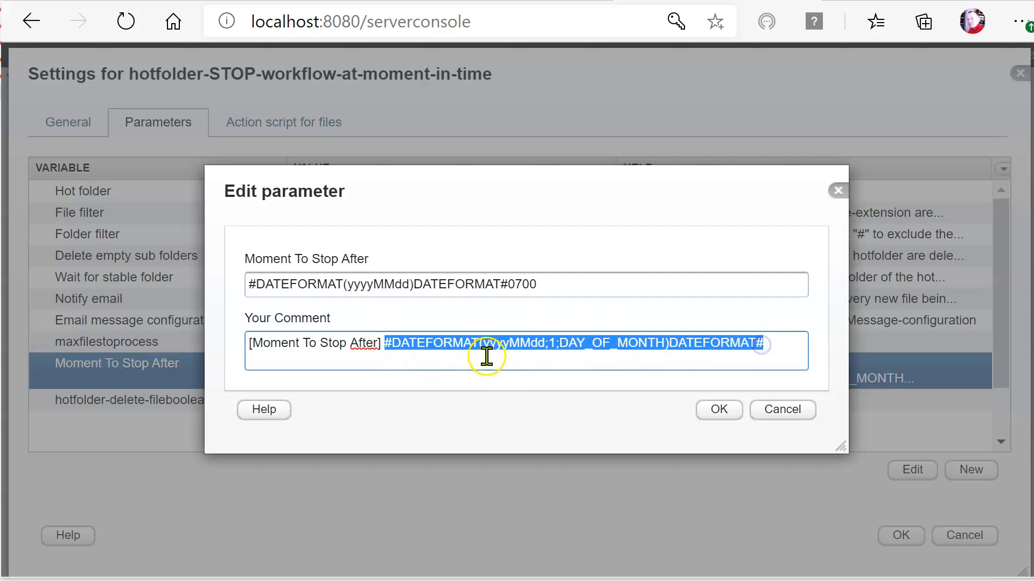
{"action": "left_click", "coordinate": [486, 356]}
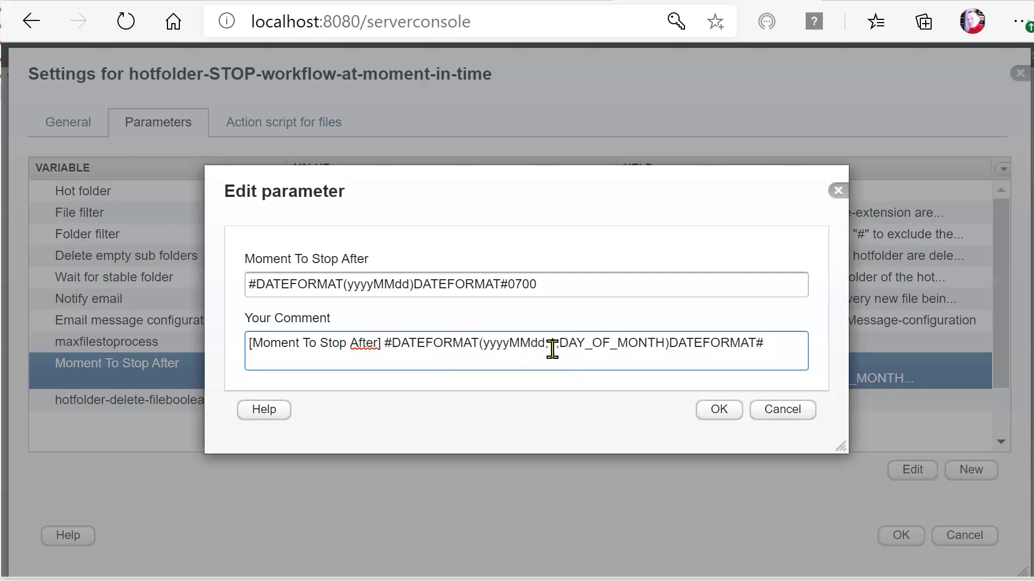
{"action": "double_click", "coordinate": [517, 283]}
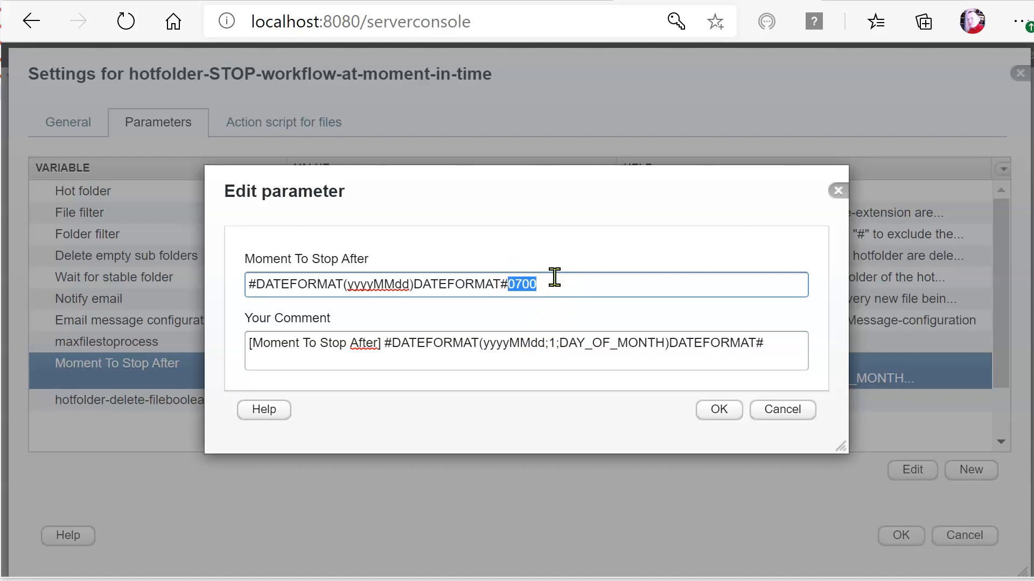
{"action": "left_click", "coordinate": [784, 412]}
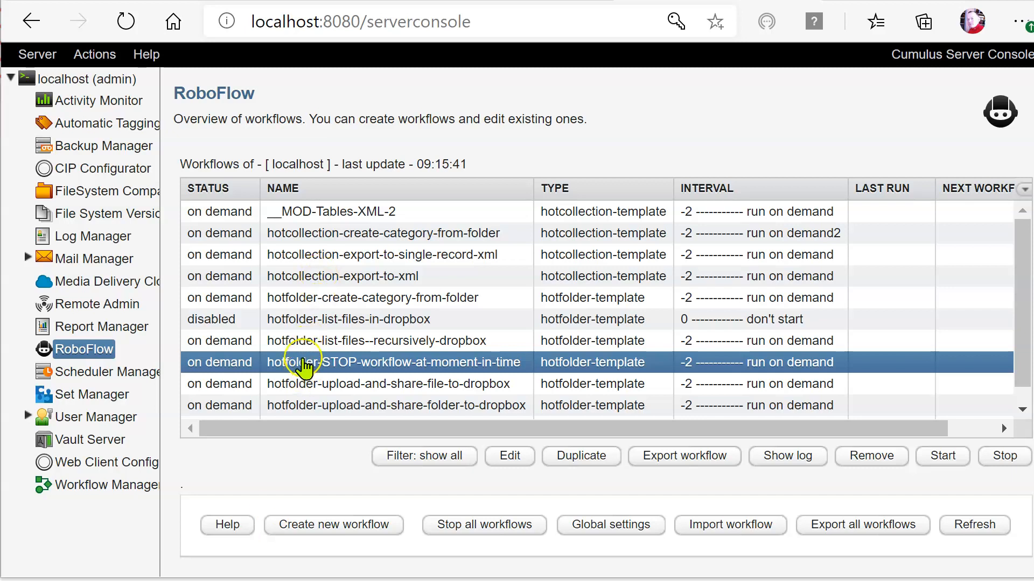
- Reopen the settings of the hotfolder-STOP-workflow-at-moment-in-time workflow and clear its Interval value
{"action": "double_click", "coordinate": [303, 361]}
{"action": "left_click", "coordinate": [480, 333]}
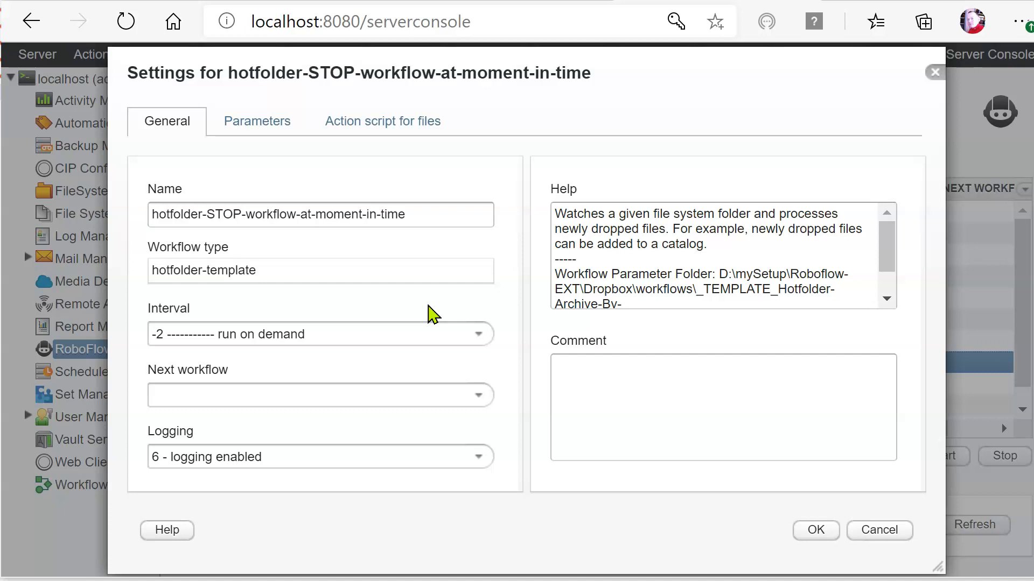
{"action": "left_click", "coordinate": [357, 345]}
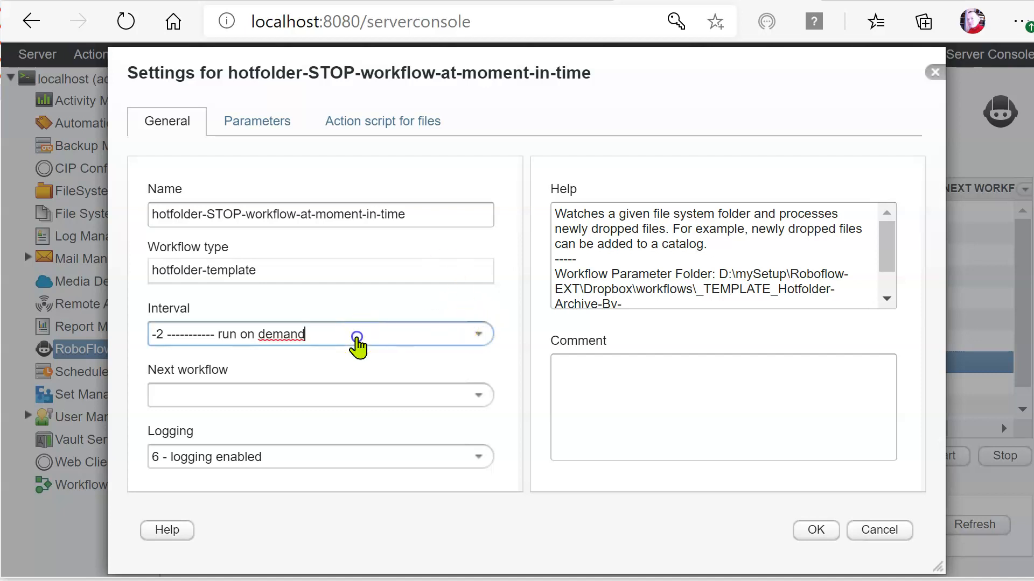
{"action": "key", "text": "BackSpace"}
{"action": "key", "text": "BackSpace"}
{"action": "key", "text": "BackSpace"}
{"action": "key", "text": "BackSpace"}
{"action": "key", "text": "BackSpace"}
{"action": "key", "text": "BackSpace"}
{"action": "key", "text": "BackSpace"}
{"action": "key", "text": "BackSpace"}
{"action": "key", "text": "BackSpace"}
{"action": "key", "text": "BackSpace"}
{"action": "key", "text": "BackSpace"}
{"action": "key", "text": "BackSpace"}
{"action": "key", "text": "BackSpace"}
{"action": "key", "text": "BackSpace"}
{"action": "key", "text": "BackSpace"}
{"action": "key", "text": "BackSpace"}
{"action": "key", "text": "BackSpace"}
{"action": "key", "text": "BackSpace"}
{"action": "key", "text": "BackSpace"}
{"action": "key", "text": "BackSpace"}
{"action": "key", "text": "BackSpace"}
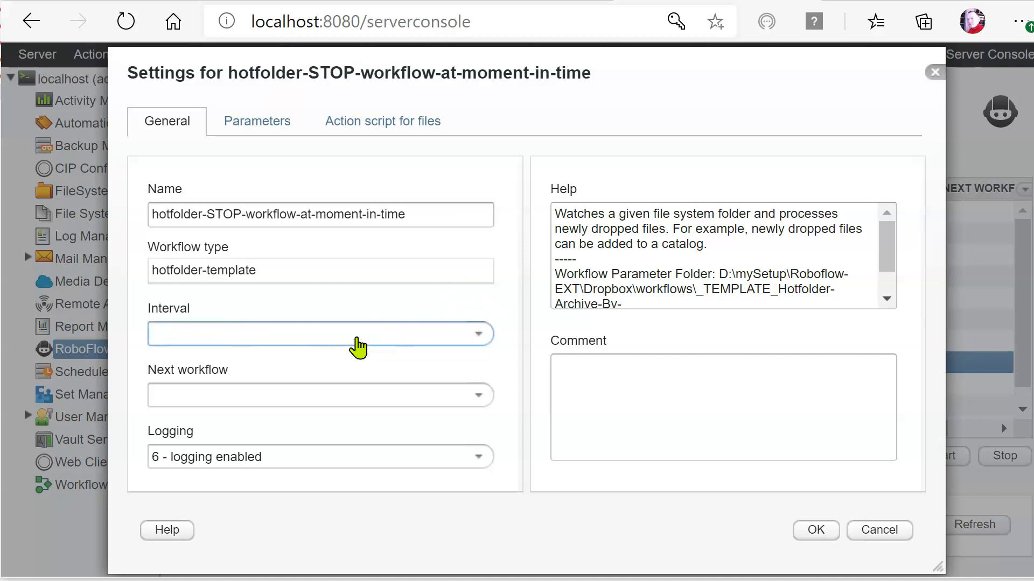
- Try !19:00 as the workflow's Interval and clear the entry again
{"action": "type", "text": "!"}
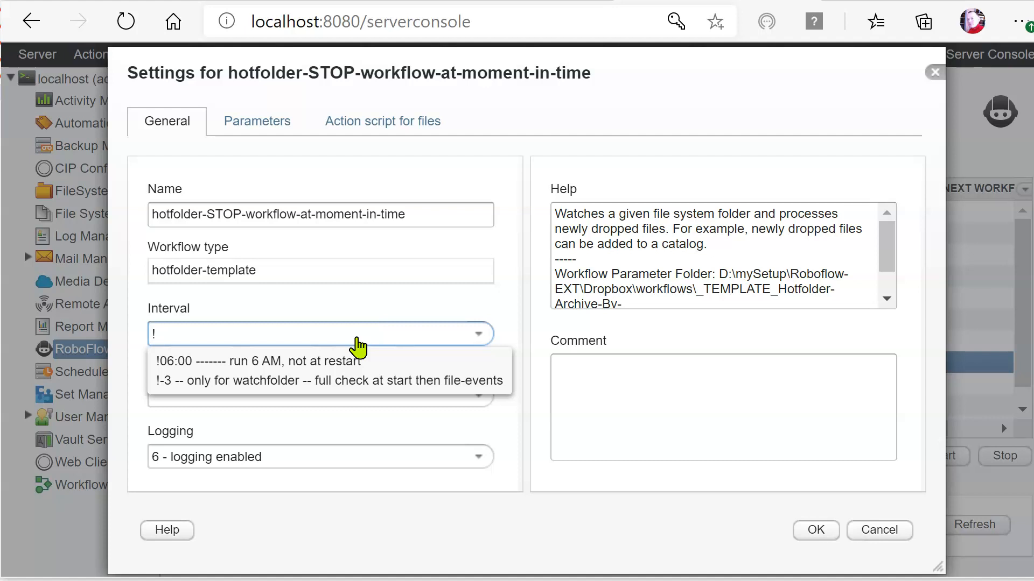
{"action": "type", "text": "1"}
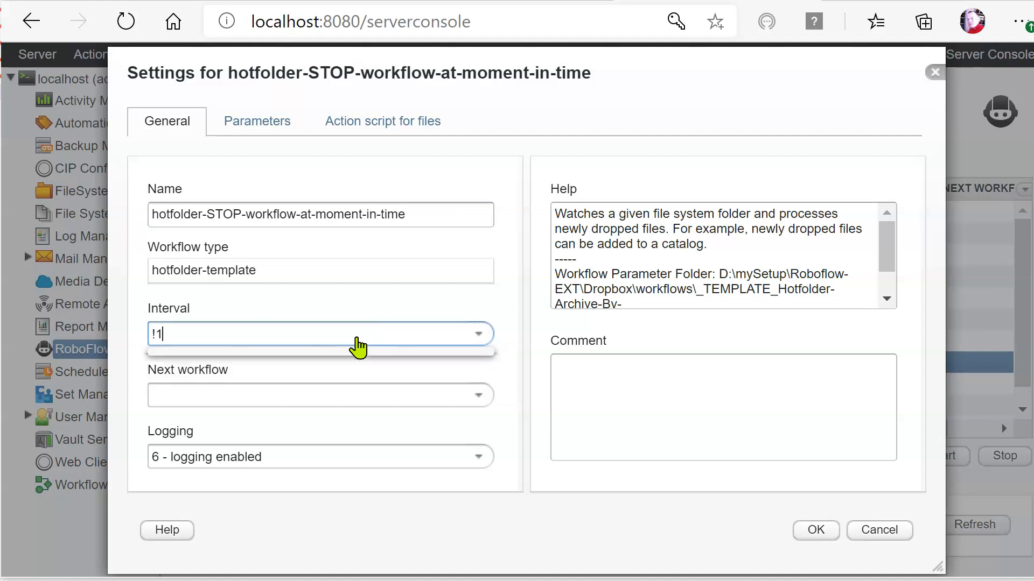
{"action": "type", "text": "9:00"}
{"action": "key", "text": "BackSpace"}
{"action": "key", "text": "BackSpace"}
{"action": "key", "text": "BackSpace"}
{"action": "key", "text": "BackSpace"}
{"action": "key", "text": "BackSpace"}
{"action": "key", "text": "BackSpace"}
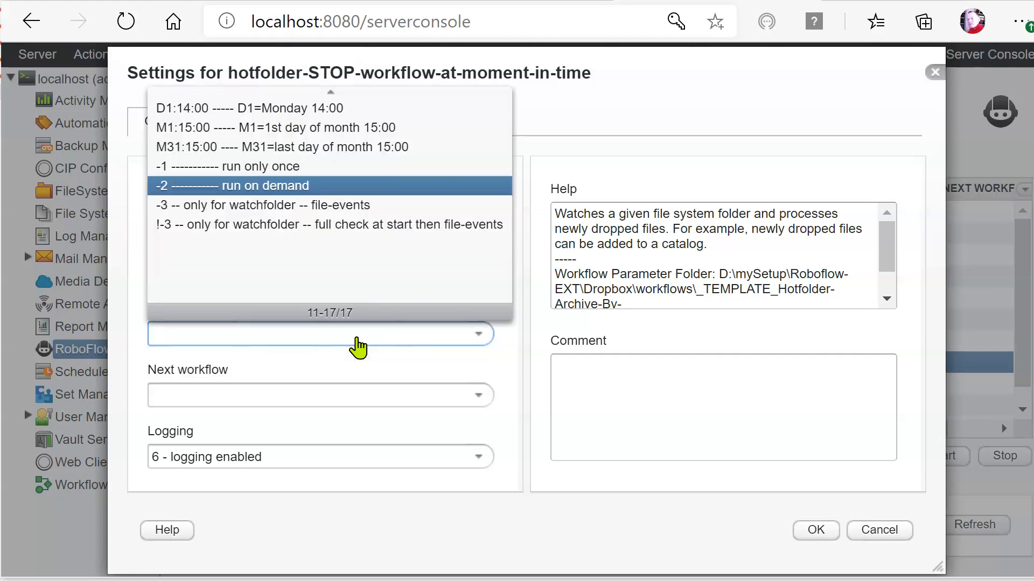
- Set the workflow's Interval to 60
{"action": "type", "text": "3"}
{"action": "key", "text": "BackSpace"}
{"action": "type", "text": "60"}
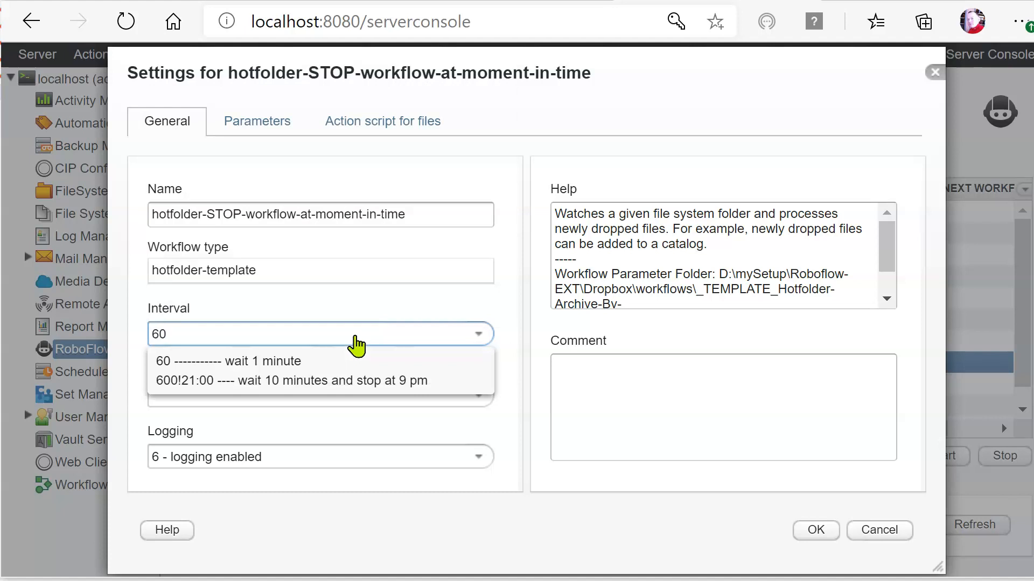
{"action": "left_click", "coordinate": [525, 384]}
- Copy the whole comment text of the Moment To Stop After parameter and close the parameter without changes
{"action": "left_click", "coordinate": [224, 120]}
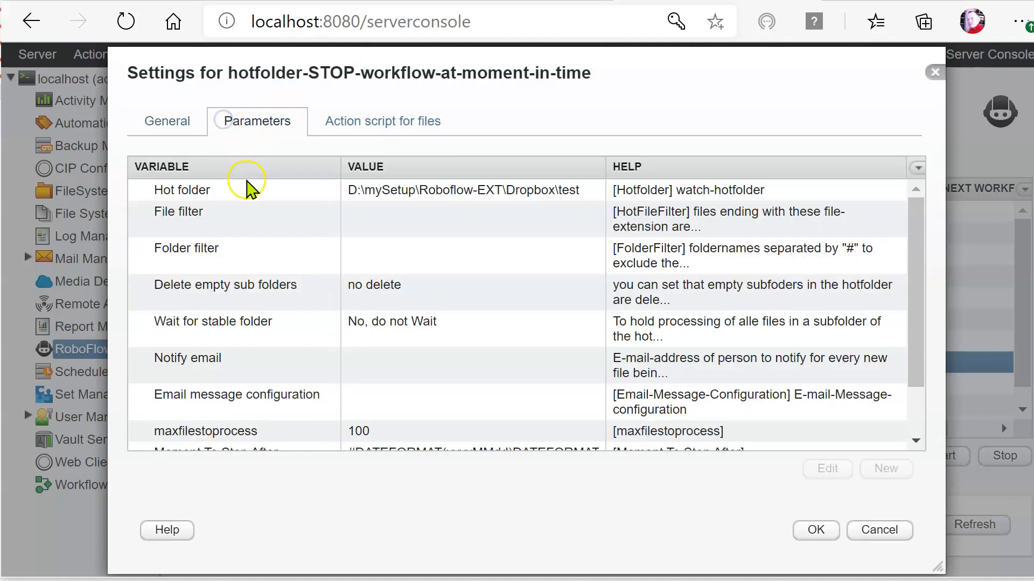
{"action": "left_click_drag", "start_coordinate": [918, 249], "coordinate": [915, 330]}
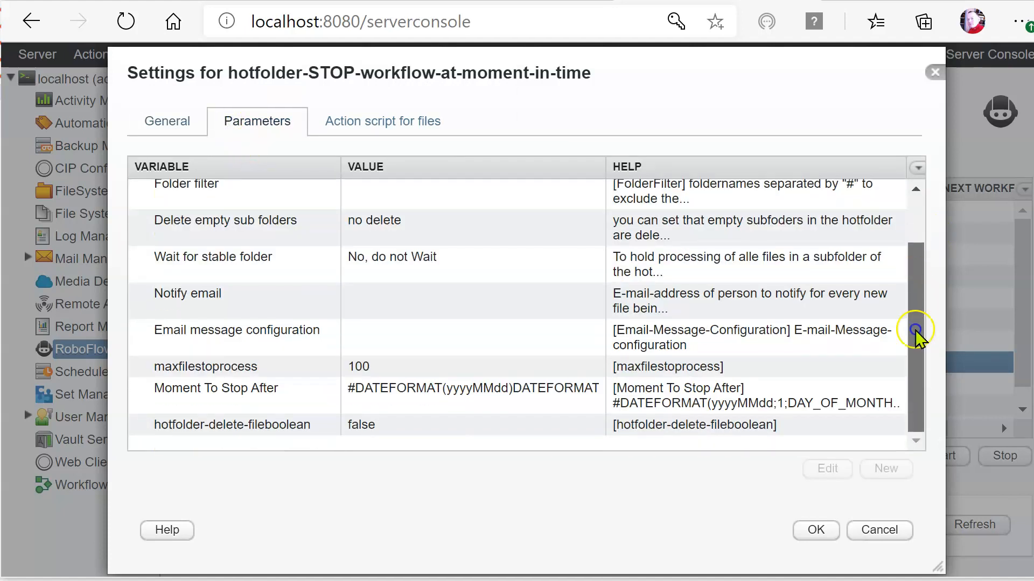
{"action": "left_click", "coordinate": [165, 396]}
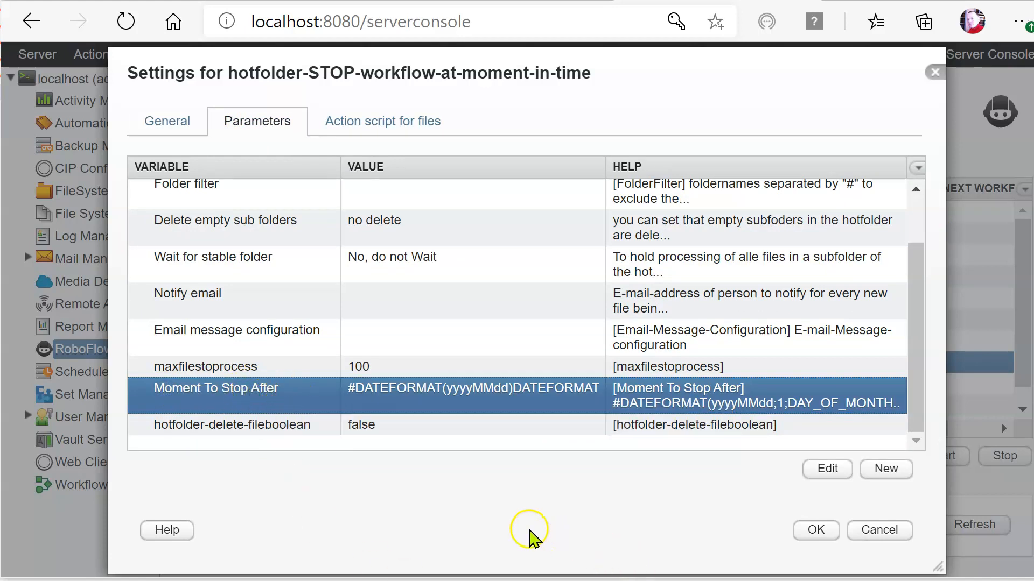
{"action": "double_click", "coordinate": [227, 388]}
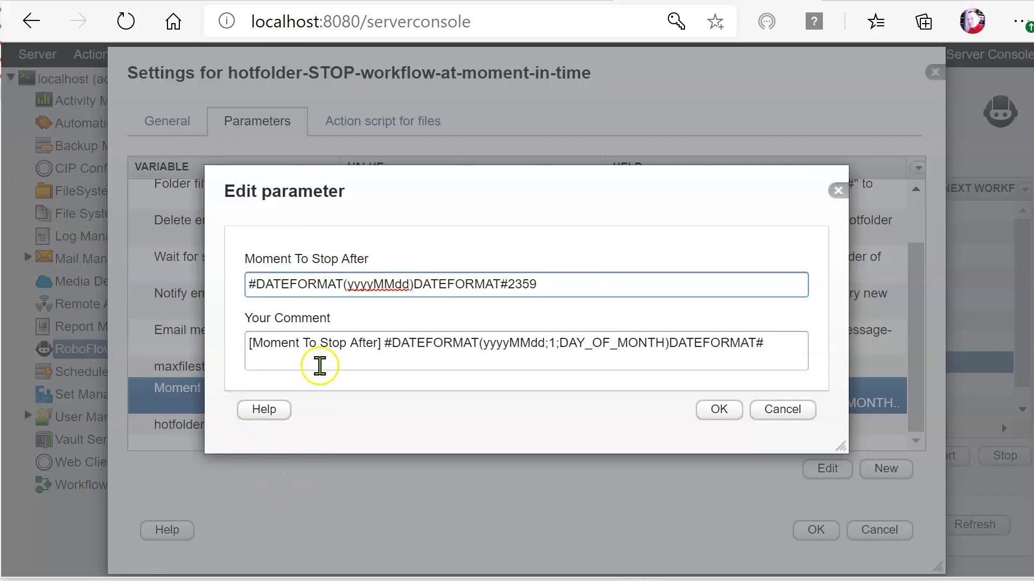
{"action": "left_click_drag", "start_coordinate": [805, 356], "coordinate": [238, 323]}
{"action": "key", "text": "ctrl+c"}
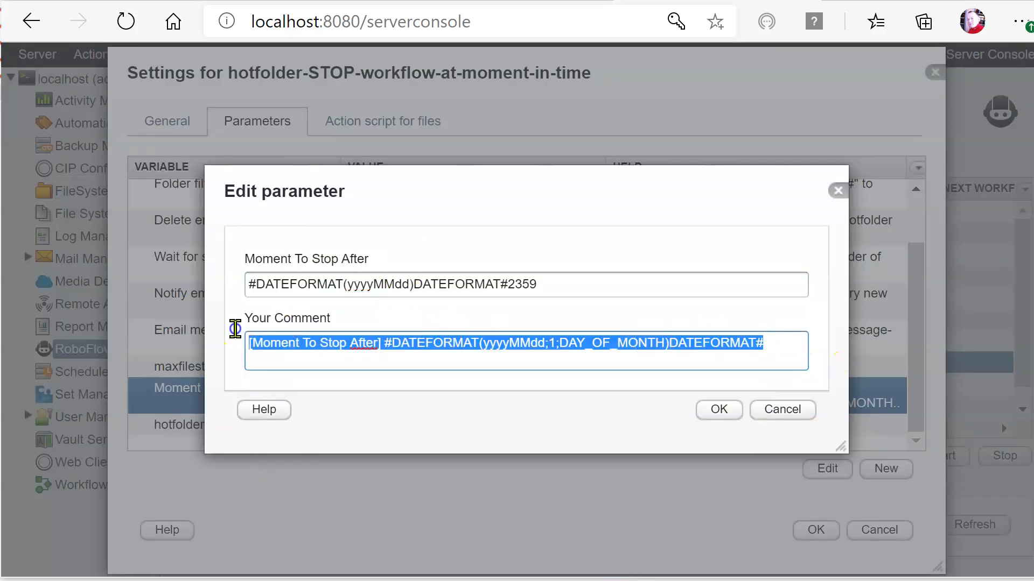
{"action": "left_click", "coordinate": [787, 414]}
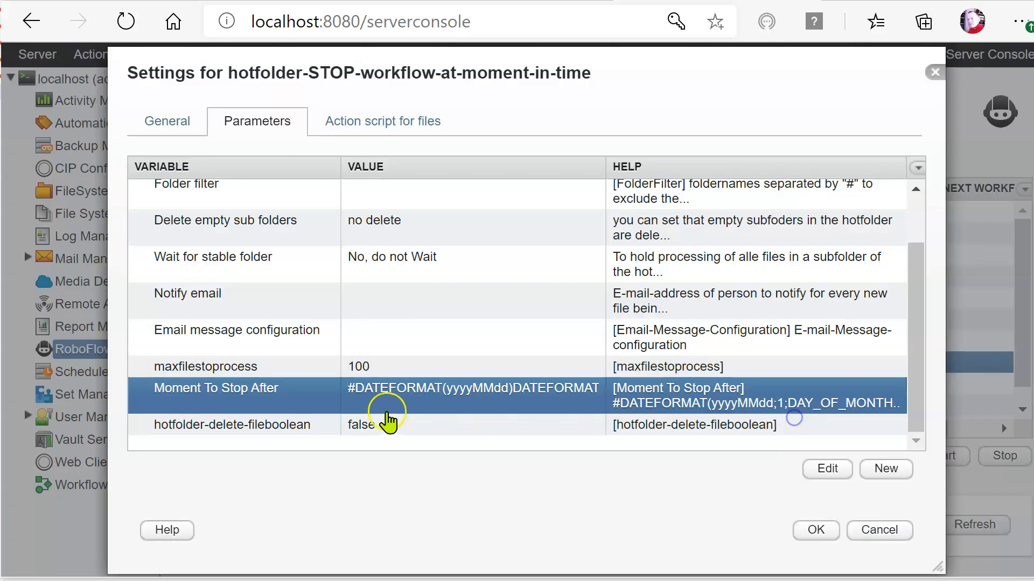
- Create a new workflow parameter named Moment To Start After, adapting the name from the copied comment text
{"action": "left_click", "coordinate": [885, 468]}
{"action": "left_click", "coordinate": [264, 281]}
{"action": "key", "text": "ctrl+v"}
{"action": "left_click_drag", "start_coordinate": [384, 280], "coordinate": [924, 312]}
{"action": "key", "text": "BackSpace"}
{"action": "key", "text": "BackSpace"}
{"action": "key", "text": "BackSpace"}
{"action": "key", "text": "BackSpace"}
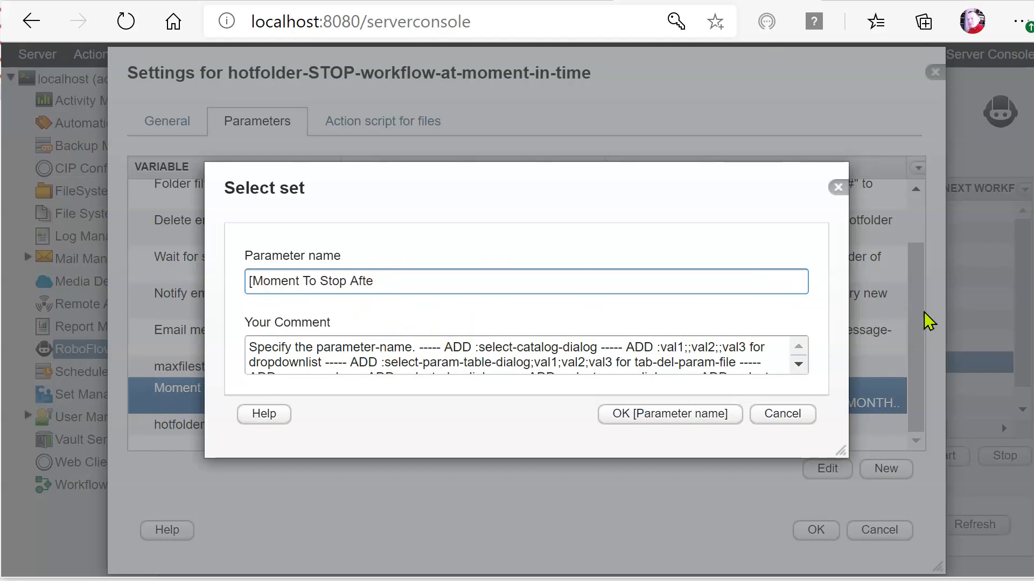
{"action": "key", "text": "BackSpace"}
{"action": "key", "text": "BackSpace"}
{"action": "key", "text": "BackSpace"}
{"action": "key", "text": "BackSpace"}
{"action": "key", "text": "BackSpace"}
{"action": "key", "text": "BackSpace"}
{"action": "key", "text": "BackSpace"}
{"action": "type", "text": "art After"}
{"action": "key", "text": "Left"}
{"action": "key", "text": "Left"}
{"action": "key", "text": "Left"}
{"action": "key", "text": "Left"}
{"action": "key", "text": "Left"}
{"action": "key", "text": "Left"}
{"action": "key", "text": "Left"}
{"action": "key", "text": "Left"}
{"action": "key", "text": "Left"}
{"action": "key", "text": "Left"}
{"action": "key", "text": "Left"}
{"action": "key", "text": "Left"}
{"action": "key", "text": "Left"}
{"action": "key", "text": "Left"}
{"action": "key", "text": "Left"}
{"action": "key", "text": "Left"}
{"action": "key", "text": "Left"}
{"action": "key", "text": "Left"}
{"action": "key", "text": "BackSpace"}
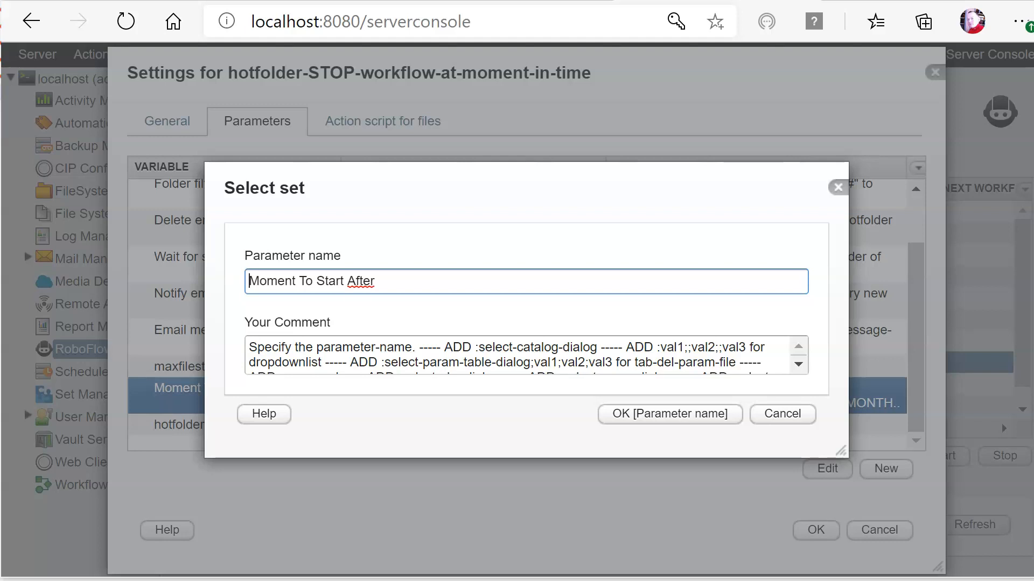
{"action": "left_click", "coordinate": [631, 416]}
- Paste the copied expression as the Moment To Start After value and remove its bracketed prefix, leaving #DATEFORMAT(yyyyMMdd;1;DAY_OF_MONTH)DATEFORMAT#
{"action": "left_click", "coordinate": [323, 280]}
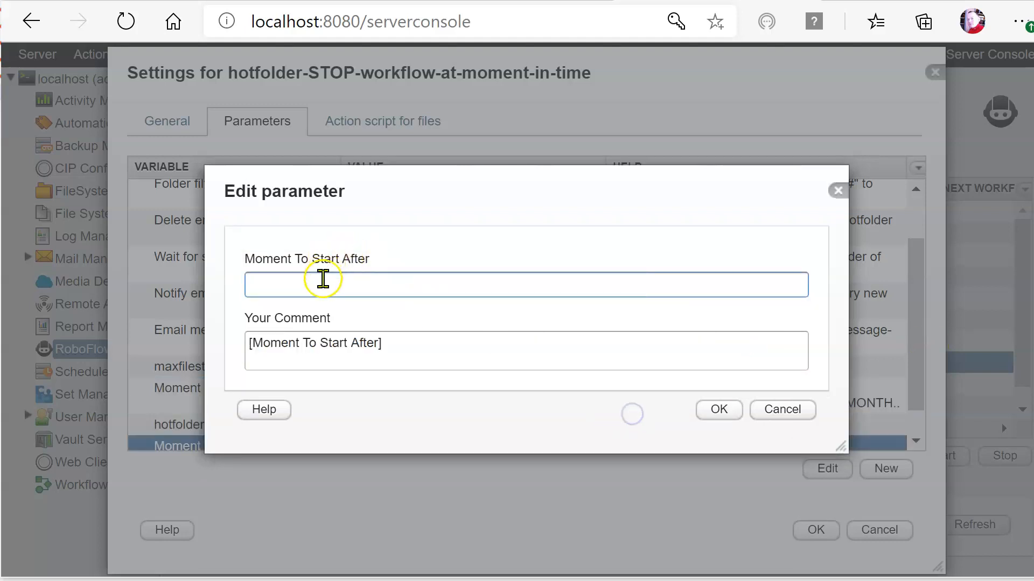
{"action": "key", "text": "ctrl+v"}
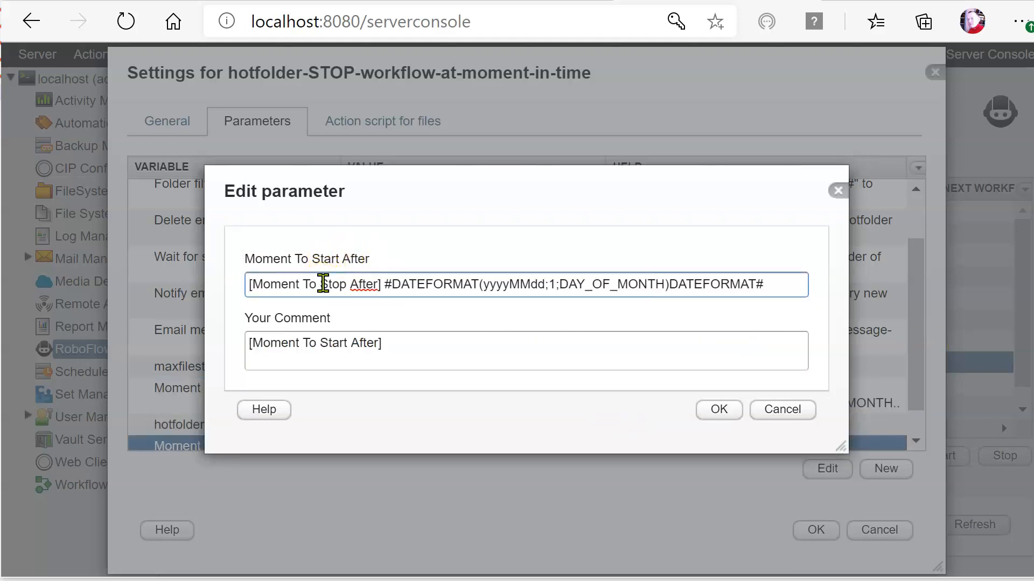
{"action": "left_click_drag", "start_coordinate": [383, 283], "coordinate": [392, 284]}
{"action": "key", "text": "Left"}
{"action": "key", "text": "BackSpace"}
{"action": "key", "text": "BackSpace"}
{"action": "key", "text": "BackSpace"}
{"action": "key", "text": "BackSpace"}
{"action": "key", "text": "BackSpace"}
{"action": "key", "text": "BackSpace"}
{"action": "key", "text": "BackSpace"}
{"action": "key", "text": "BackSpace"}
{"action": "key", "text": "BackSpace"}
{"action": "key", "text": "BackSpace"}
{"action": "key", "text": "BackSpace"}
{"action": "key", "text": "BackSpace"}
{"action": "key", "text": "BackSpace"}
{"action": "key", "text": "BackSpace"}
{"action": "key", "text": "BackSpace"}
{"action": "key", "text": "BackSpace"}
{"action": "key", "text": "BackSpace"}
{"action": "key", "text": "BackSpace"}
{"action": "key", "text": "BackSpace"}
{"action": "key", "text": "BackSpace"}
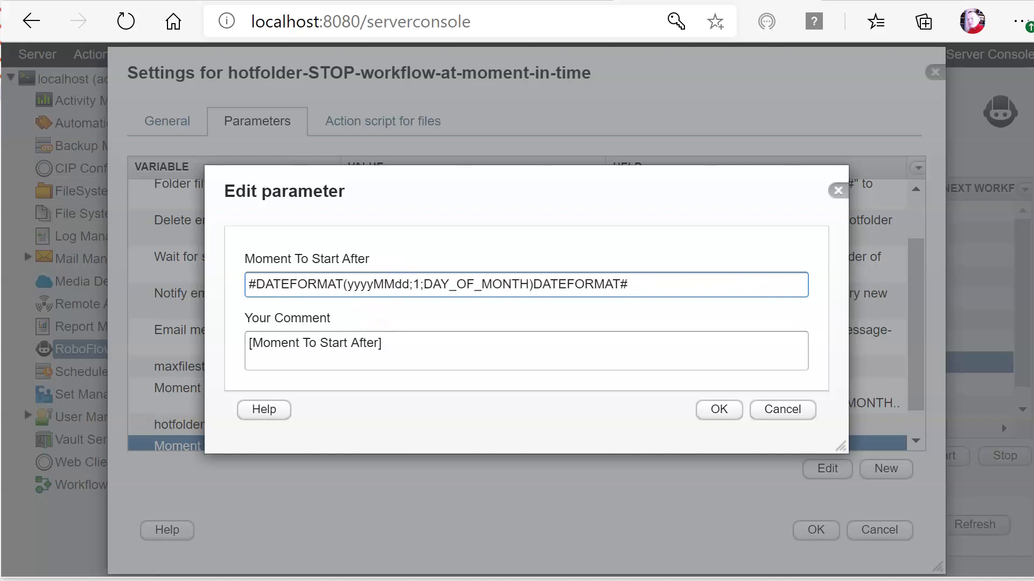
- Reduce the Moment To Start After expression to #DATEFORMAT(yyyyMMdd)DATEFORMAT#, append the time 9:00, and save the parameter
{"action": "key", "text": "Right"}
{"action": "key", "text": "Left"}
{"action": "key", "text": "shift+Right"}
{"action": "key", "text": "shift+Right"}
{"action": "key", "text": "shift+Right"}
{"action": "key", "text": "shift+Right"}
{"action": "key", "text": "shift+Right"}
{"action": "key", "text": "shift+Right"}
{"action": "key", "text": "shift+Right"}
{"action": "key", "text": "shift+Right"}
{"action": "key", "text": "shift+Right"}
{"action": "key", "text": "shift+Right"}
{"action": "key", "text": "shift+Right"}
{"action": "key", "text": "shift+Right"}
{"action": "key", "text": "shift+Right"}
{"action": "key", "text": "shift+Right"}
{"action": "key", "text": "shift+Right"}
{"action": "key", "text": "shift+Left"}
{"action": "key", "text": "Delete"}
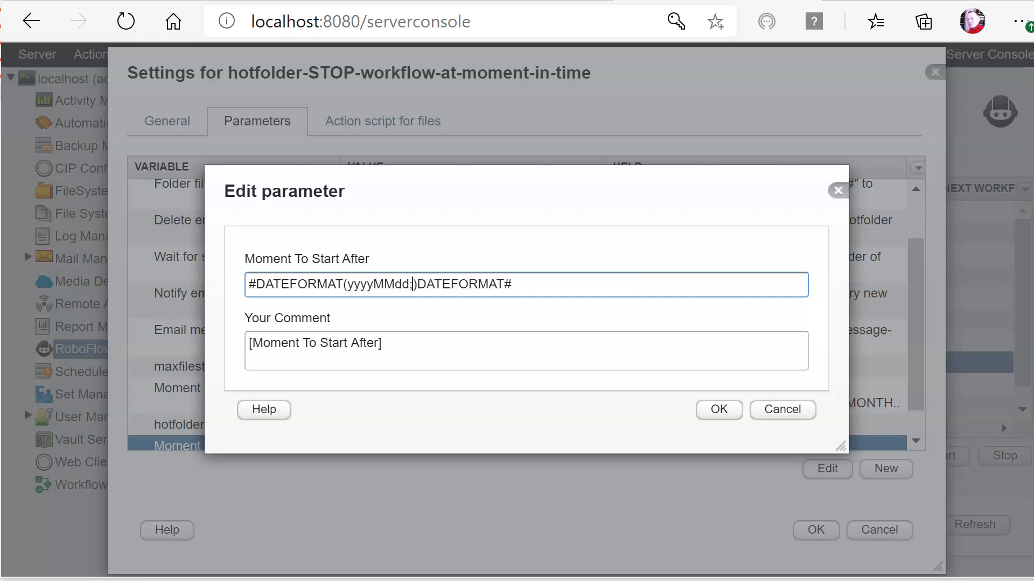
{"action": "key", "text": "BackSpace"}
{"action": "key", "text": "Right"}
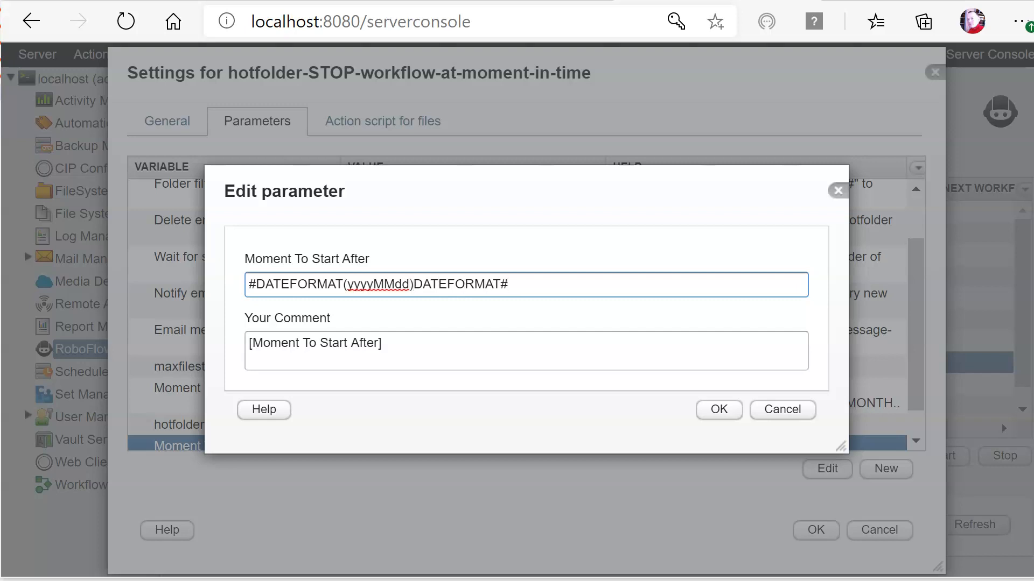
{"action": "type", "text": "9:00"}
{"action": "left_click", "coordinate": [721, 412]}
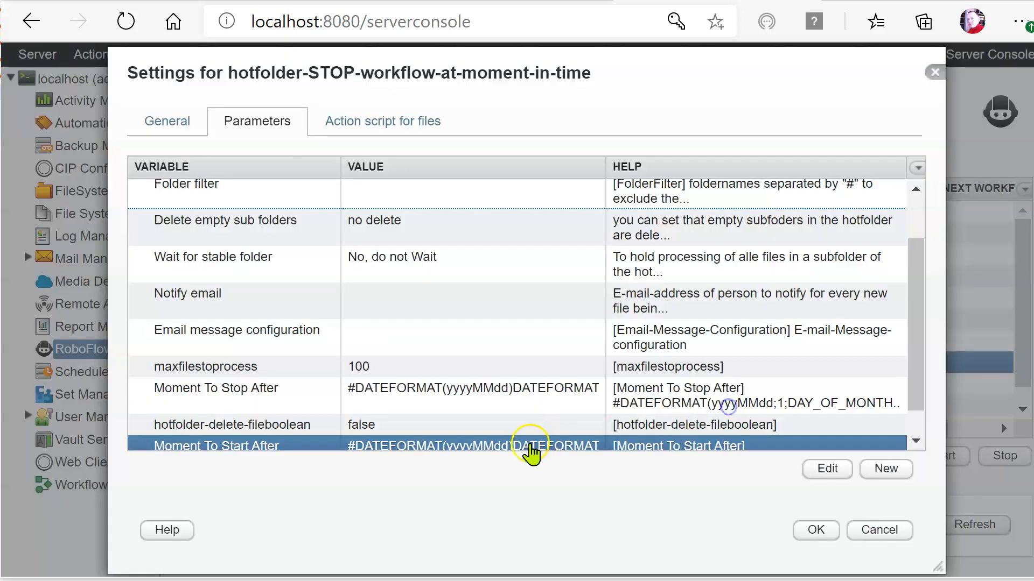
- Duplicate the timedie store-text action together with its test-text conditional in the action script for files
{"action": "scroll", "coordinate": [911, 286], "scroll_direction": "down", "scroll_amount": 1}
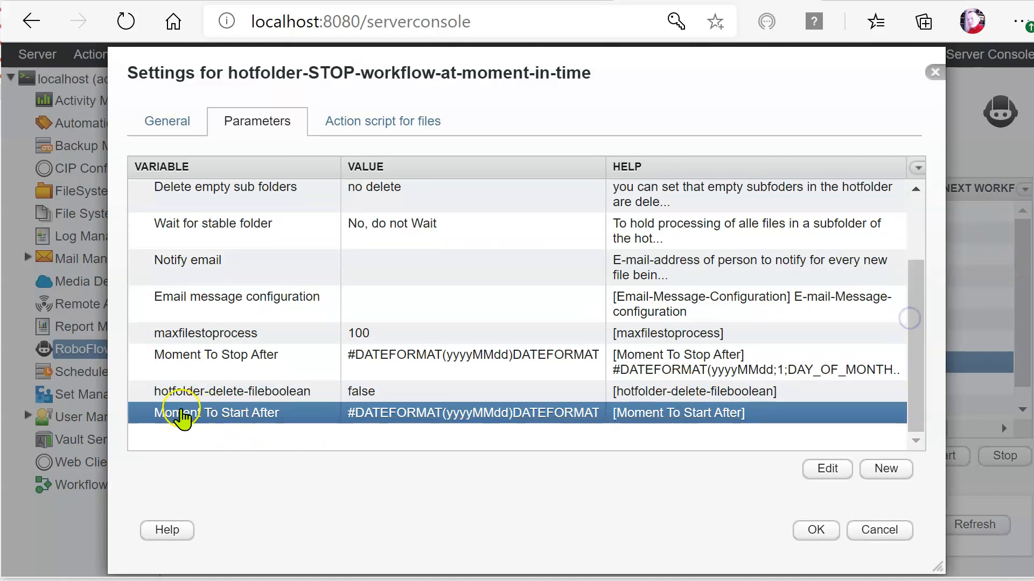
{"action": "left_click", "coordinate": [378, 125]}
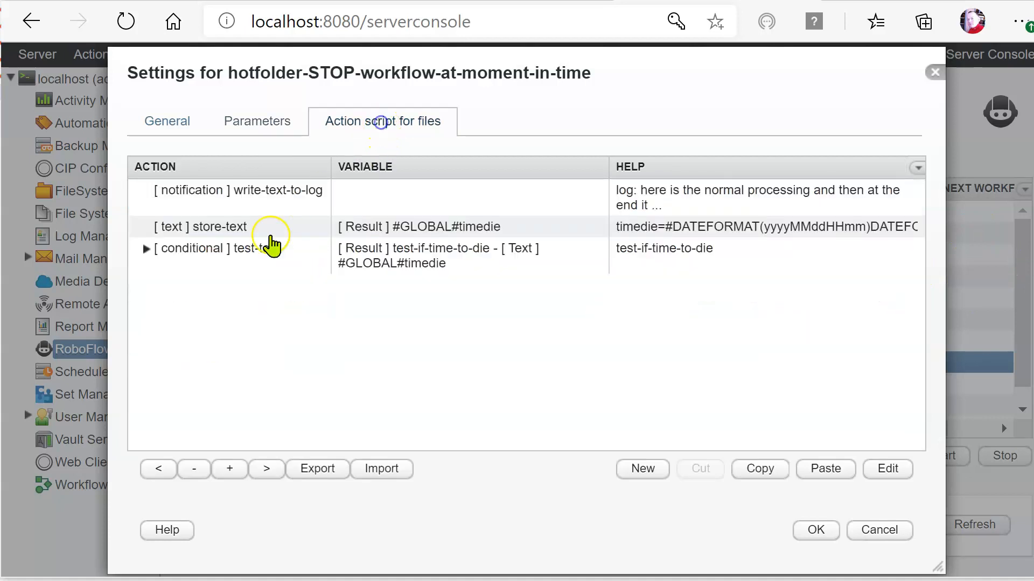
{"action": "left_click", "coordinate": [191, 229]}
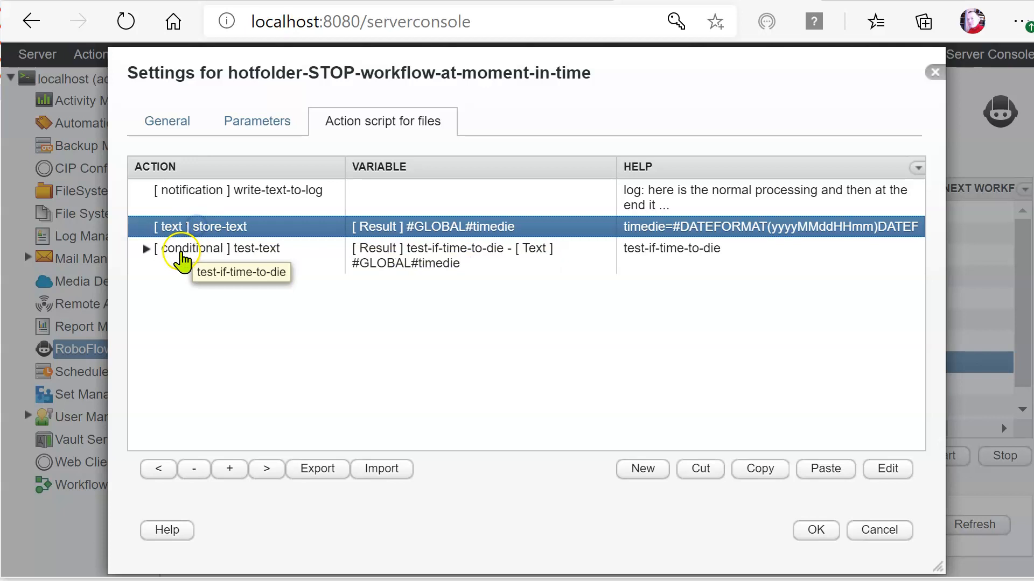
{"action": "left_click", "coordinate": [181, 250], "text": "shift"}
{"action": "left_click", "coordinate": [752, 473]}
{"action": "left_click", "coordinate": [843, 474]}
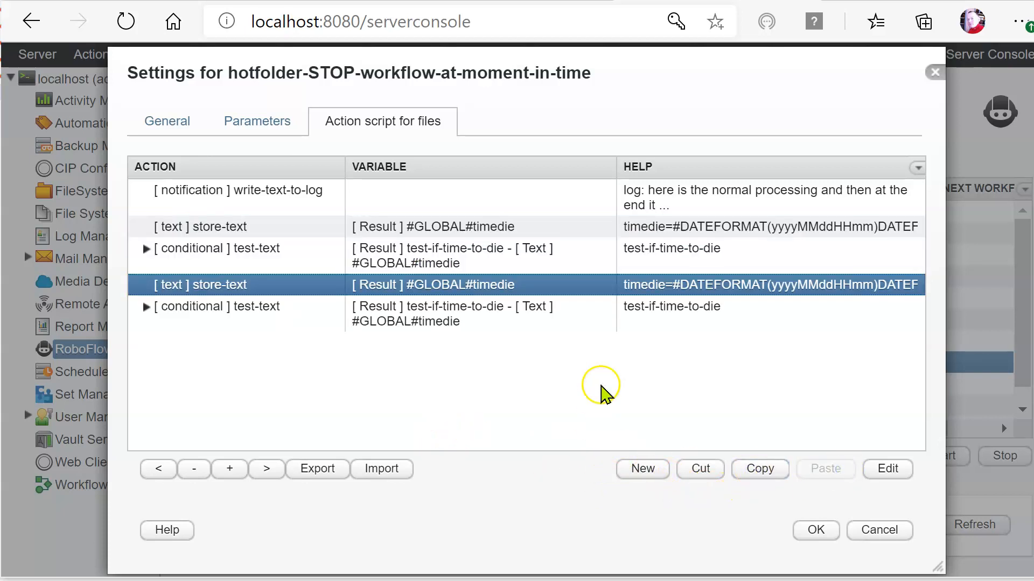
- Move the write-text-to-log action between the two store-text and test-text pairs, and view its log text without changing it
{"action": "left_click", "coordinate": [202, 205]}
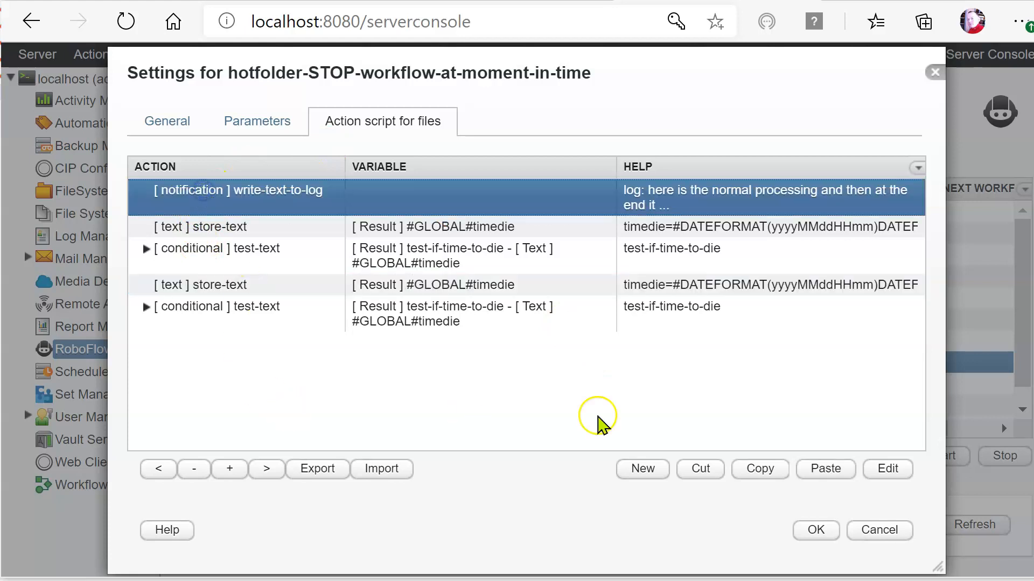
{"action": "left_click", "coordinate": [699, 470]}
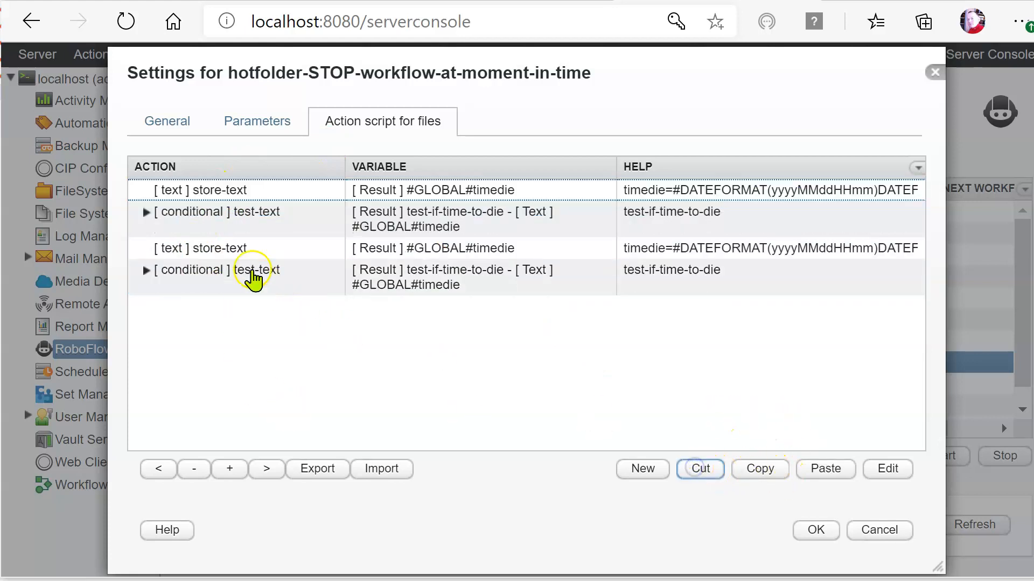
{"action": "left_click", "coordinate": [168, 221]}
{"action": "left_click", "coordinate": [829, 473]}
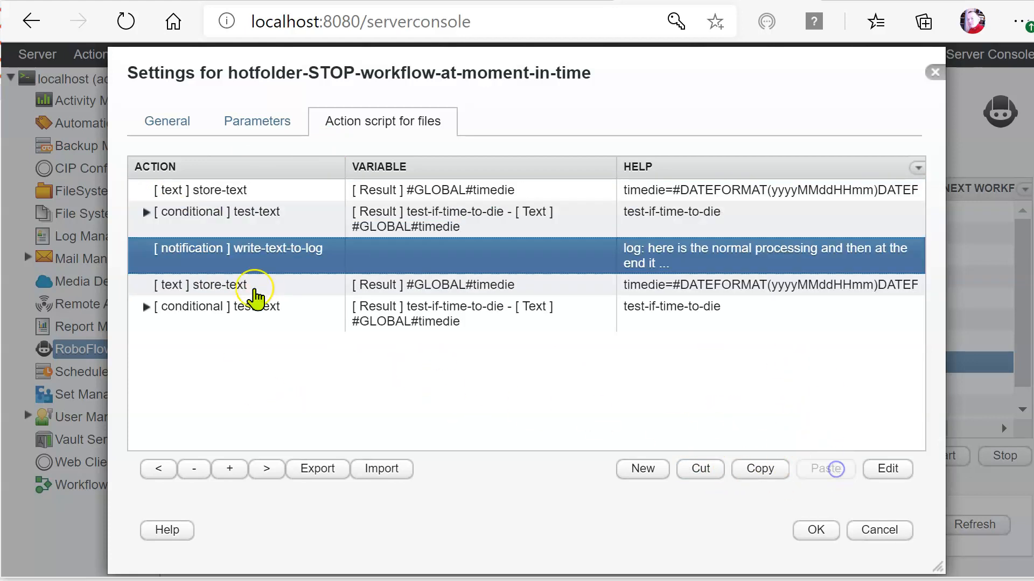
{"action": "double_click", "coordinate": [257, 252]}
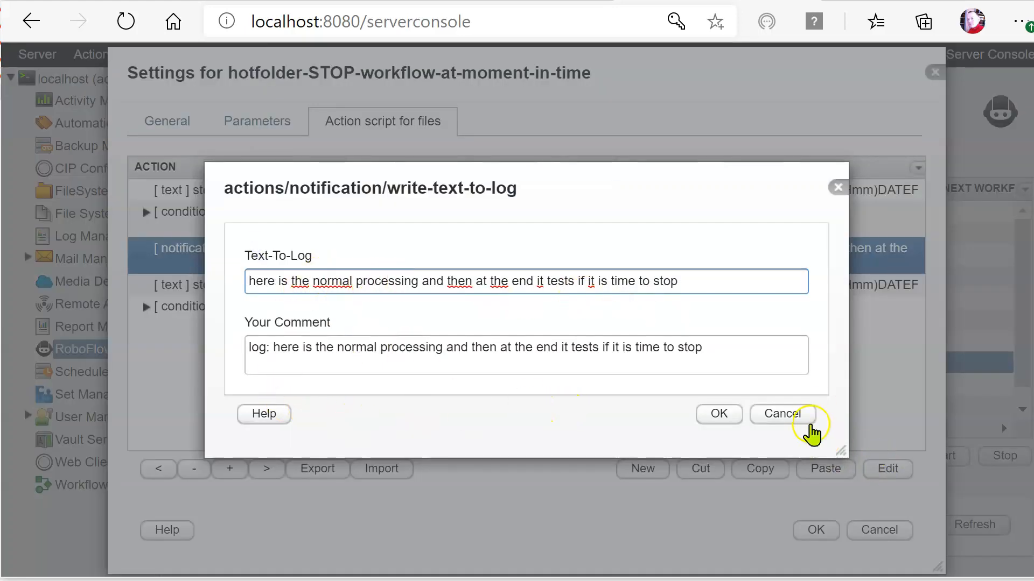
{"action": "left_click", "coordinate": [806, 420]}
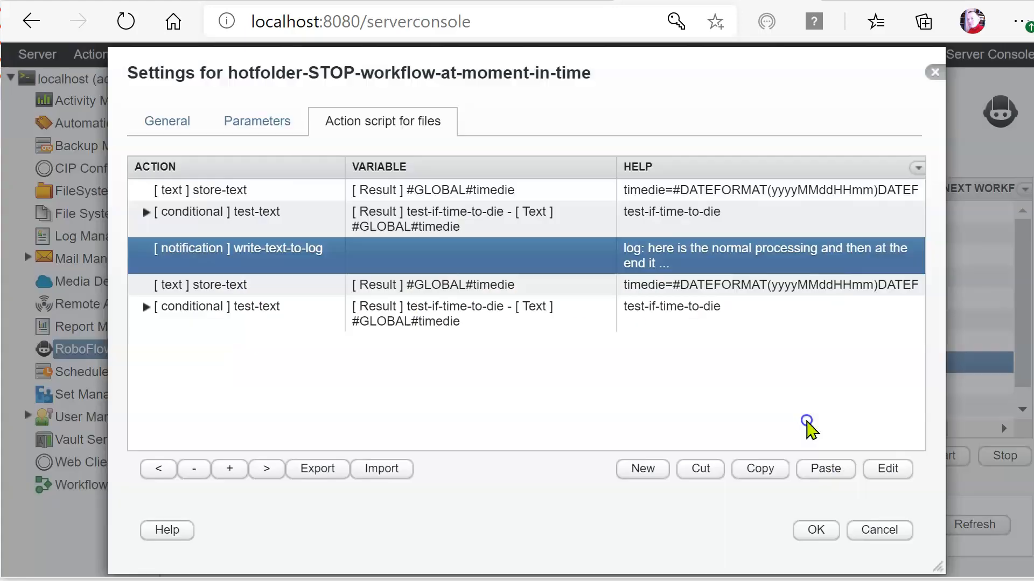
- Change the output variable of the first store-text action to #GLOBAL#timestart
{"action": "left_click", "coordinate": [215, 193]}
{"action": "double_click", "coordinate": [215, 194]}
{"action": "left_click", "coordinate": [350, 311]}
{"action": "key", "text": "Left"}
{"action": "key", "text": "shift+Right"}
{"action": "key", "text": "shift+Right"}
{"action": "key", "text": "shift+Right"}
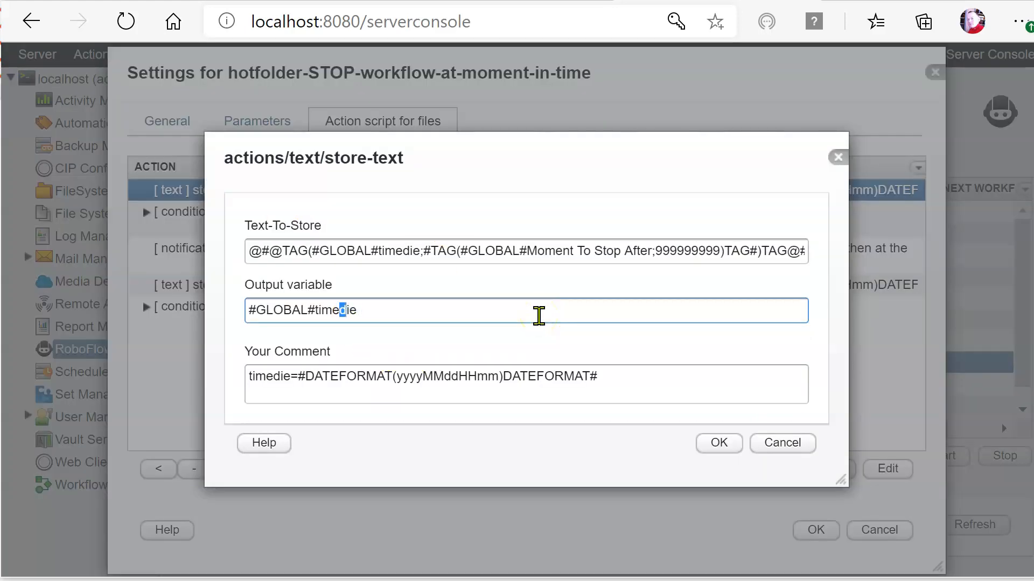
{"action": "type", "text": "livestop"}
{"action": "key", "text": "BackSpace"}
{"action": "key", "text": "BackSpace"}
{"action": "type", "text": "art"}
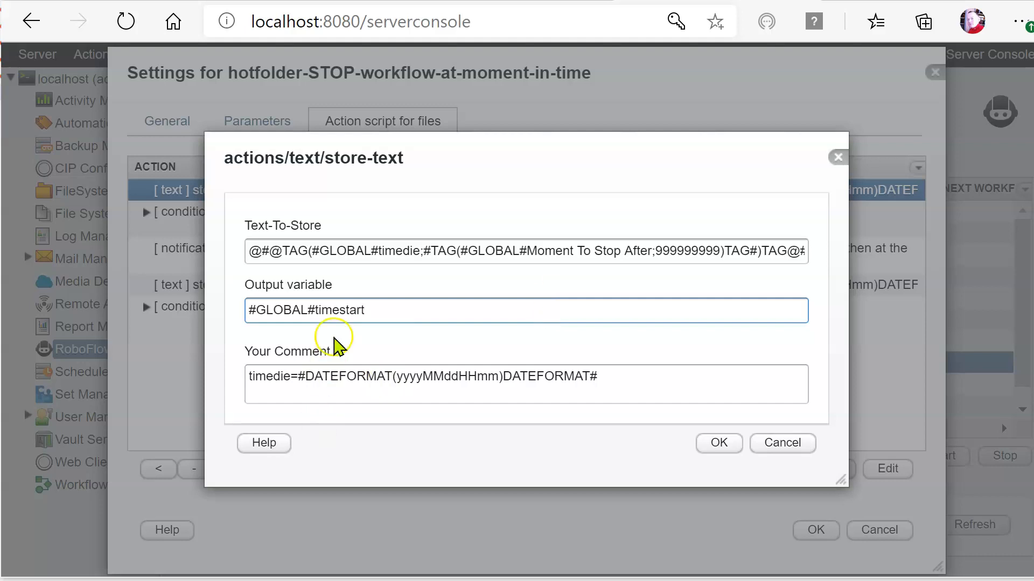
- In the first store-text action's text to store, replace timedie with timestart and refer to the Moment To Start After parameter
{"action": "double_click", "coordinate": [340, 309]}
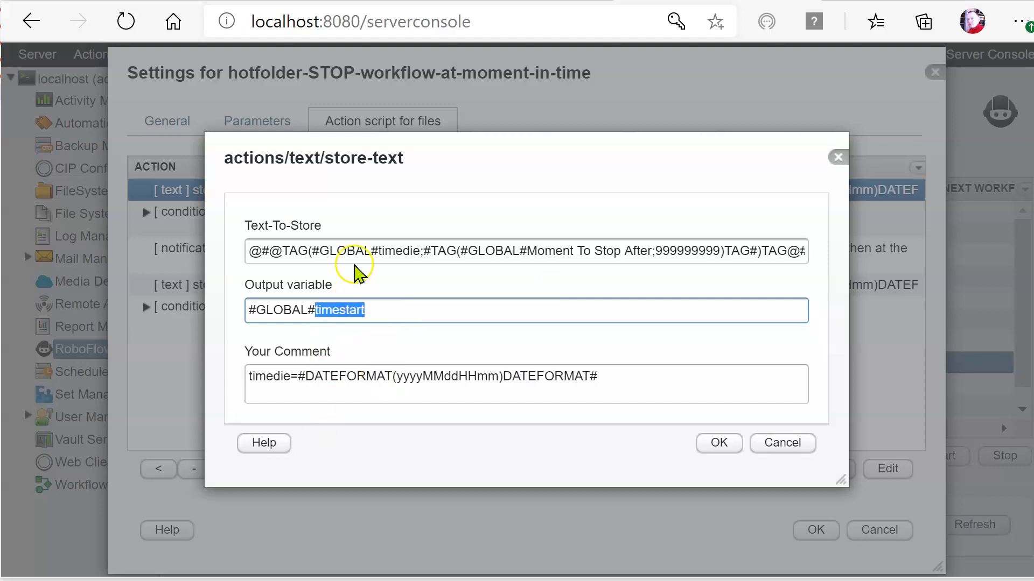
{"action": "double_click", "coordinate": [397, 251]}
{"action": "key", "text": "ctrl+v"}
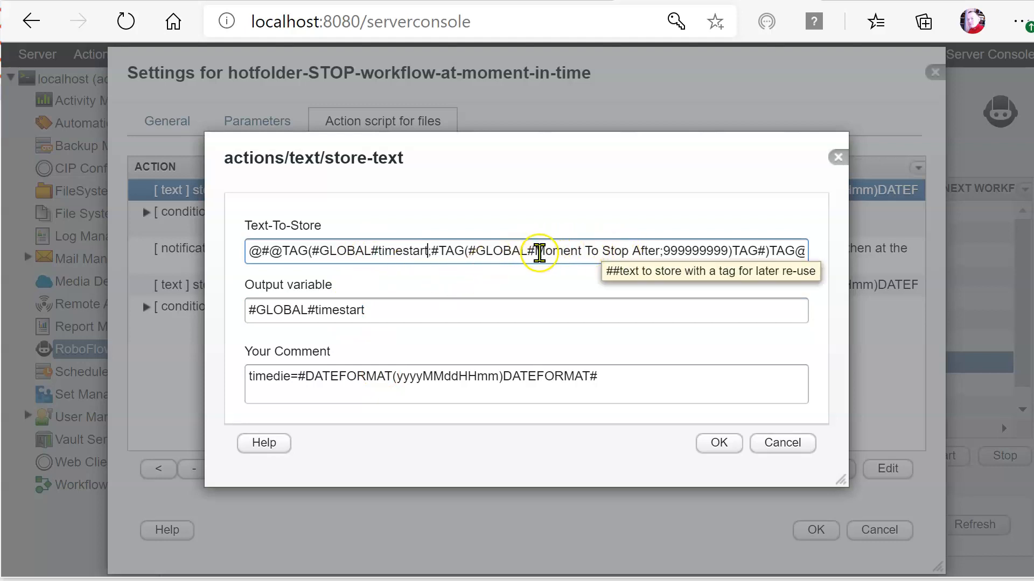
{"action": "left_click_drag", "start_coordinate": [614, 252], "coordinate": [621, 252]}
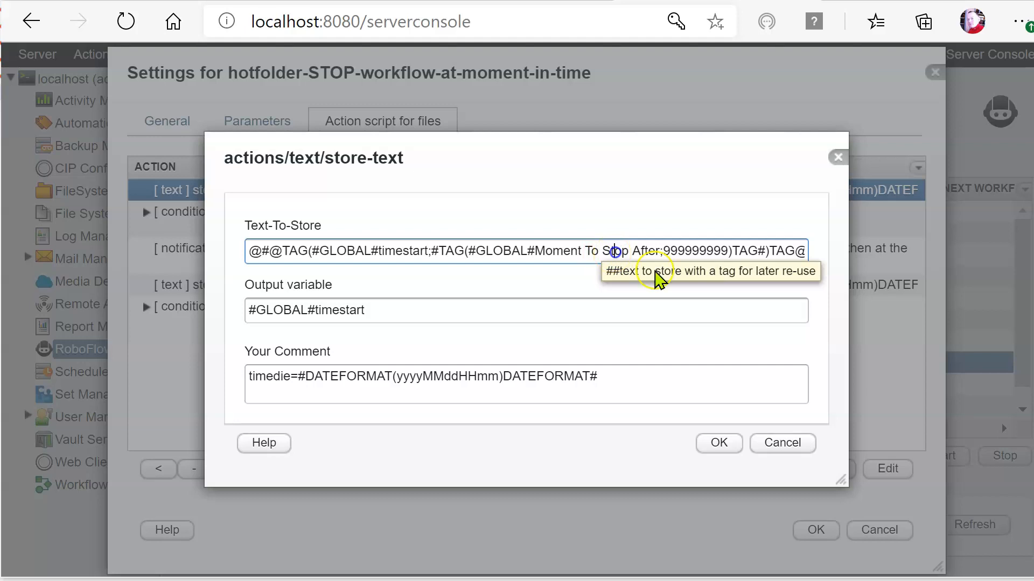
{"action": "type", "text": "a"}
{"action": "key", "text": "Delete"}
{"action": "type", "text": "rt"}
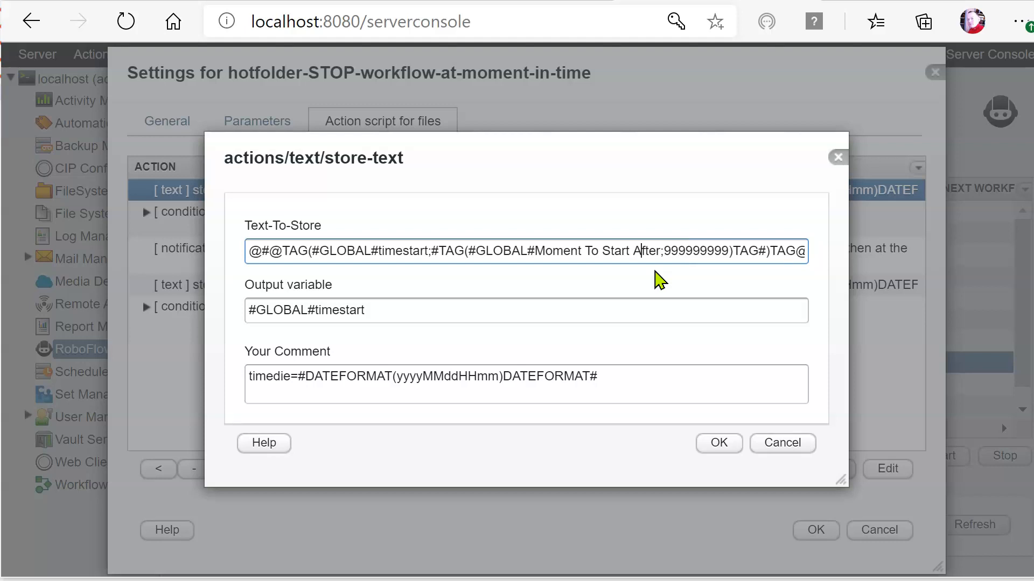
- Replace the fallback value after Moment To Start After in the stored text with 000000000
{"action": "key", "text": "Right"}
{"action": "key", "text": "shift+Right"}
{"action": "key", "text": "shift+Right"}
{"action": "key", "text": "shift+Right"}
{"action": "key", "text": "shift+Right"}
{"action": "key", "text": "shift+Right"}
{"action": "key", "text": "shift+Right"}
{"action": "key", "text": "shift+Right"}
{"action": "key", "text": "shift+Right"}
{"action": "key", "text": "shift+Right"}
{"action": "key", "text": "shift+Right"}
{"action": "key", "text": "shift+Left"}
{"action": "key", "text": "shift+Left"}
{"action": "key", "text": "shift+Right"}
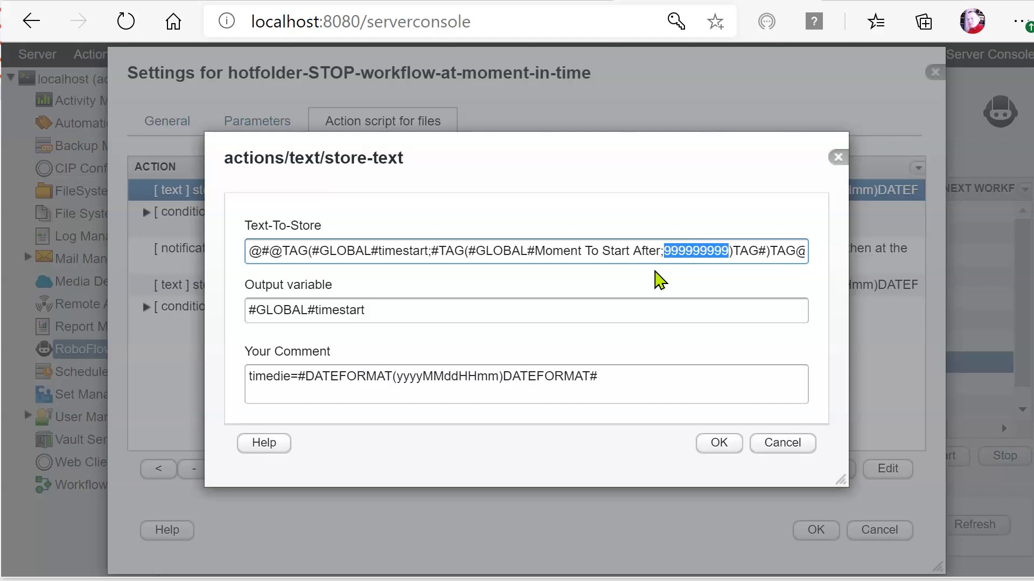
{"action": "type", "text": "000000000"}
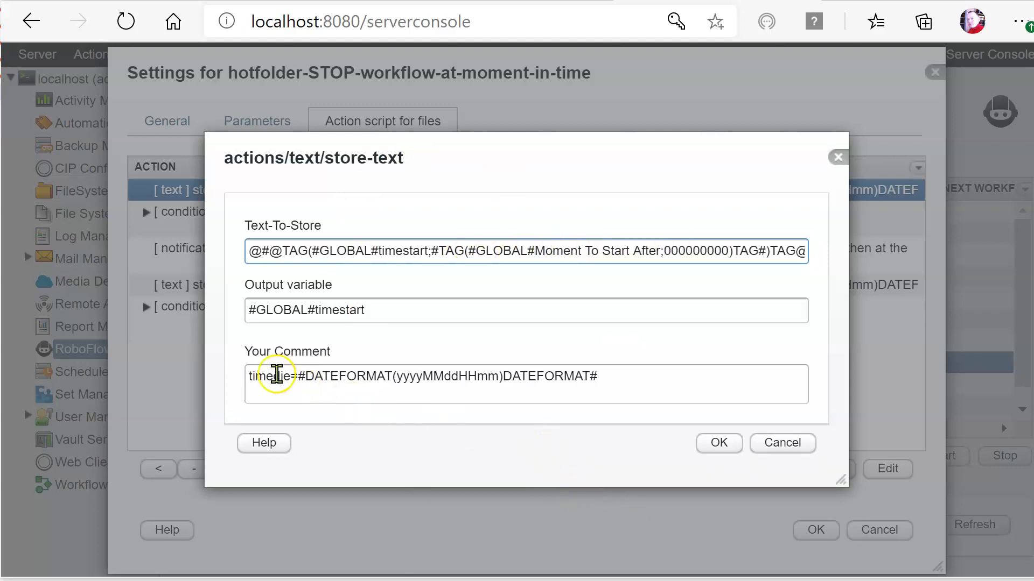
- Change the variable name in the store-text comment to timestart and save the action
{"action": "double_click", "coordinate": [276, 375]}
{"action": "type", "text": "timestart"}
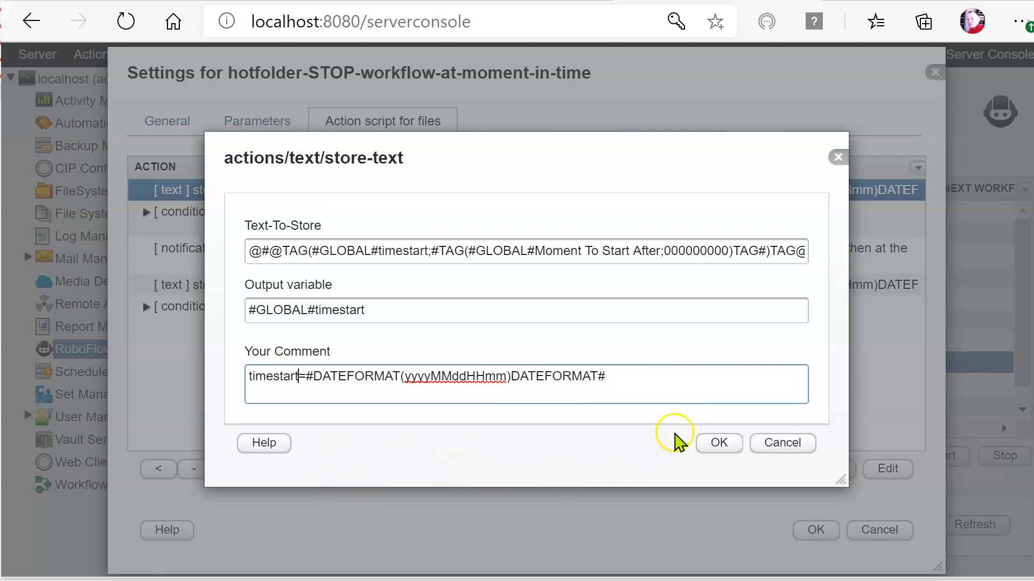
{"action": "left_click", "coordinate": [718, 443]}
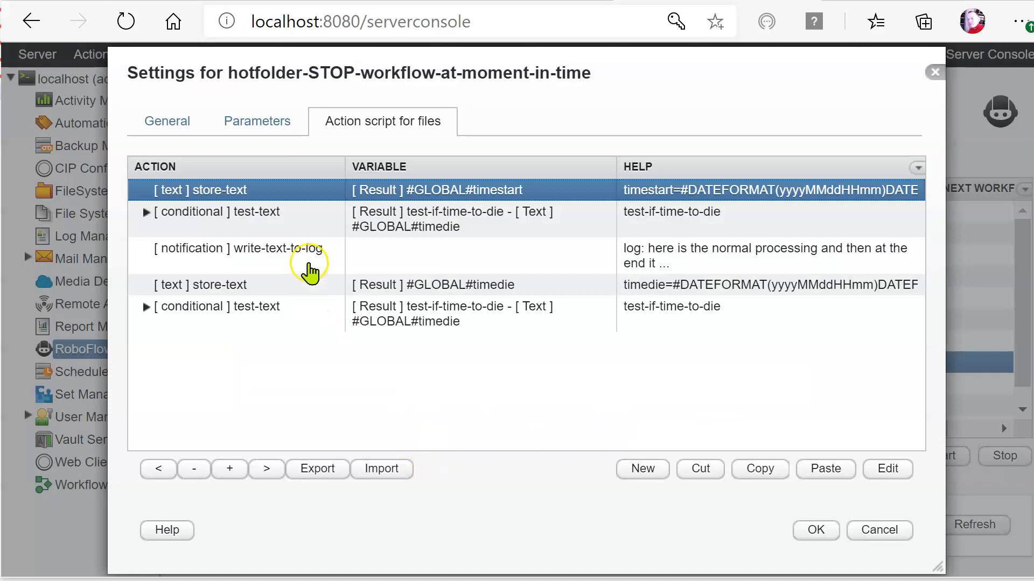
- Make the first test-text conditional process #GLOBAL#timestart with the test type greater
{"action": "double_click", "coordinate": [271, 220]}
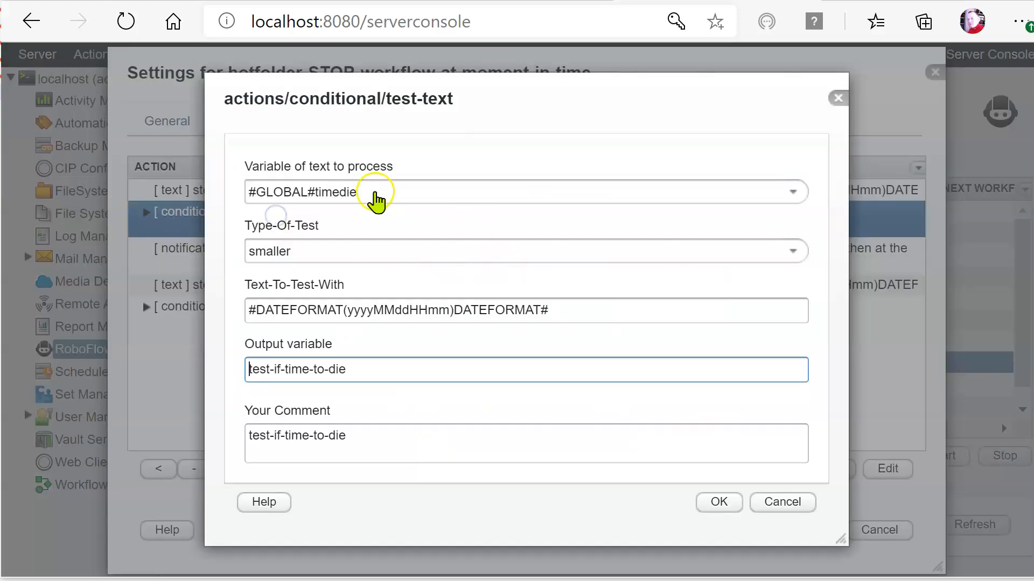
{"action": "left_click", "coordinate": [790, 194]}
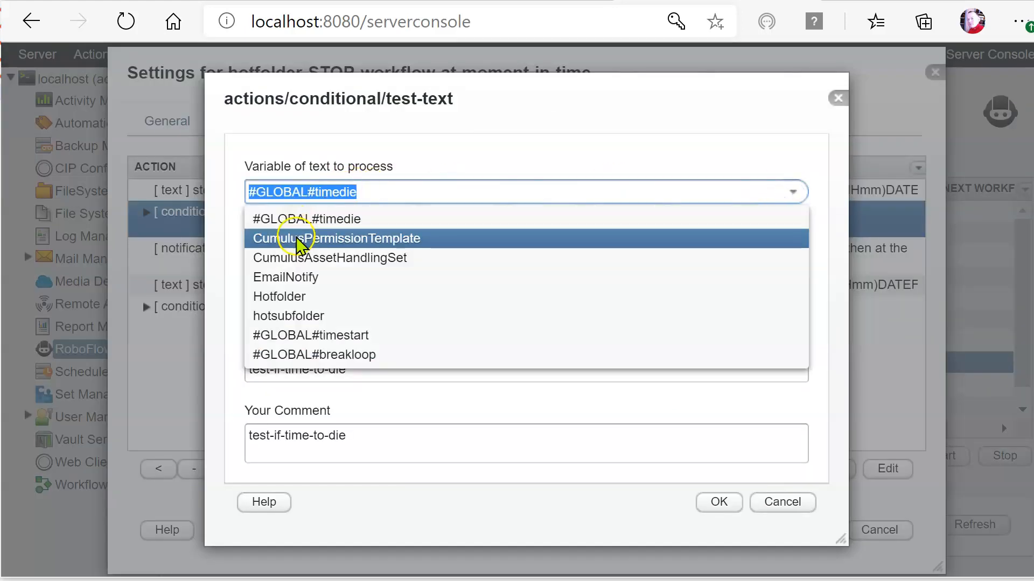
{"action": "left_click", "coordinate": [298, 335]}
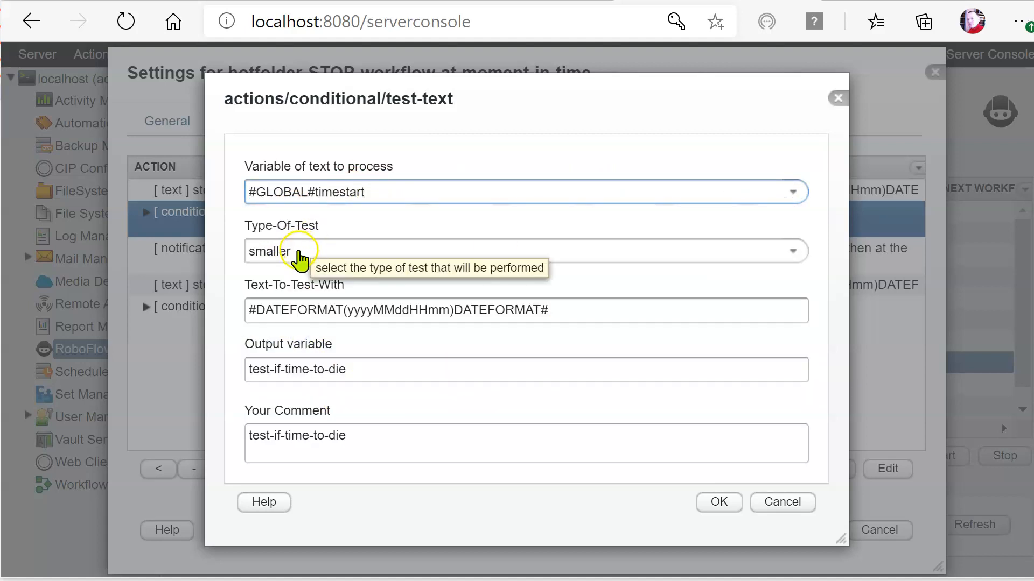
{"action": "left_click", "coordinate": [802, 251]}
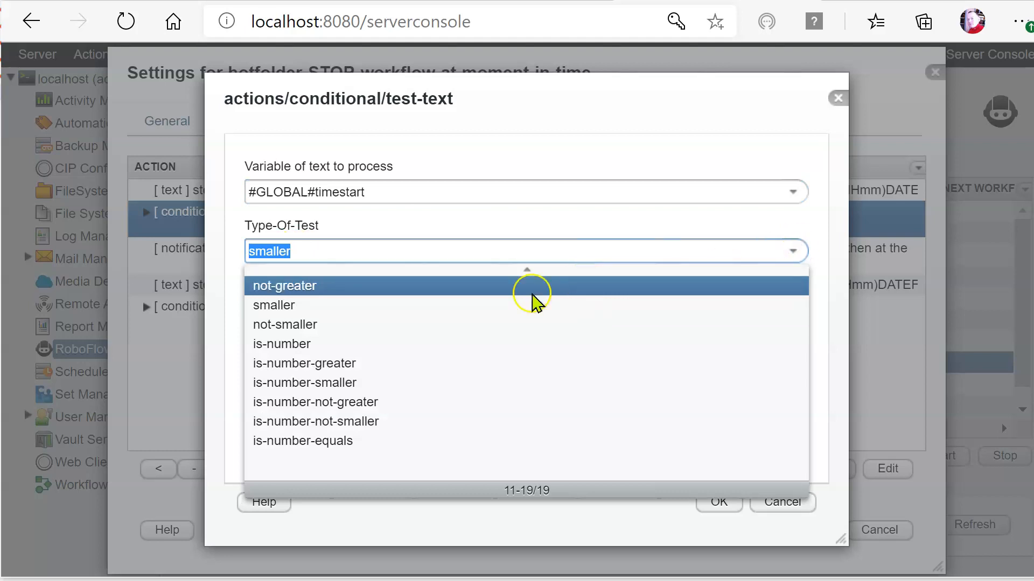
{"action": "scroll", "coordinate": [386, 352], "scroll_direction": "up", "scroll_amount": 3}
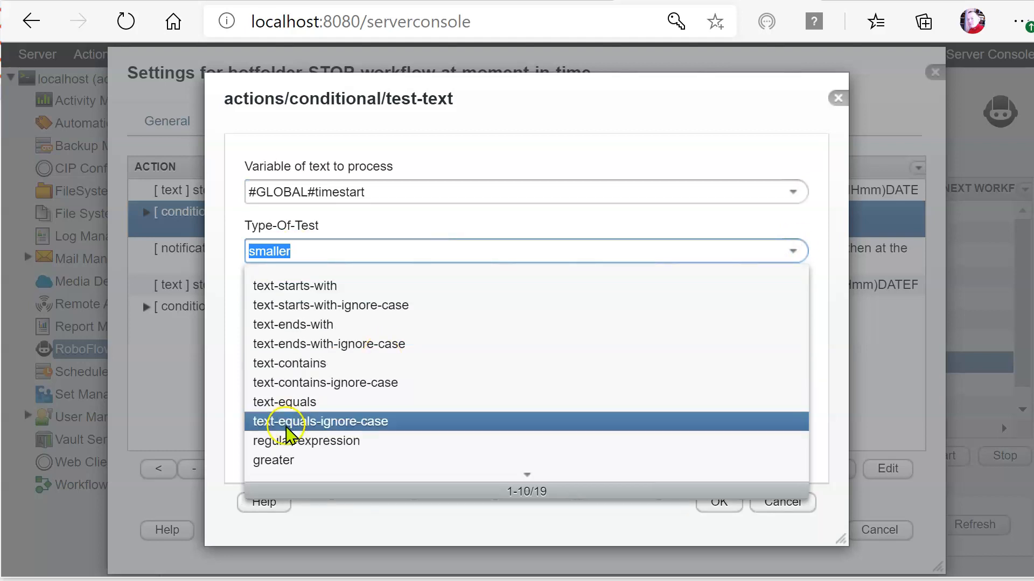
{"action": "left_click", "coordinate": [295, 461]}
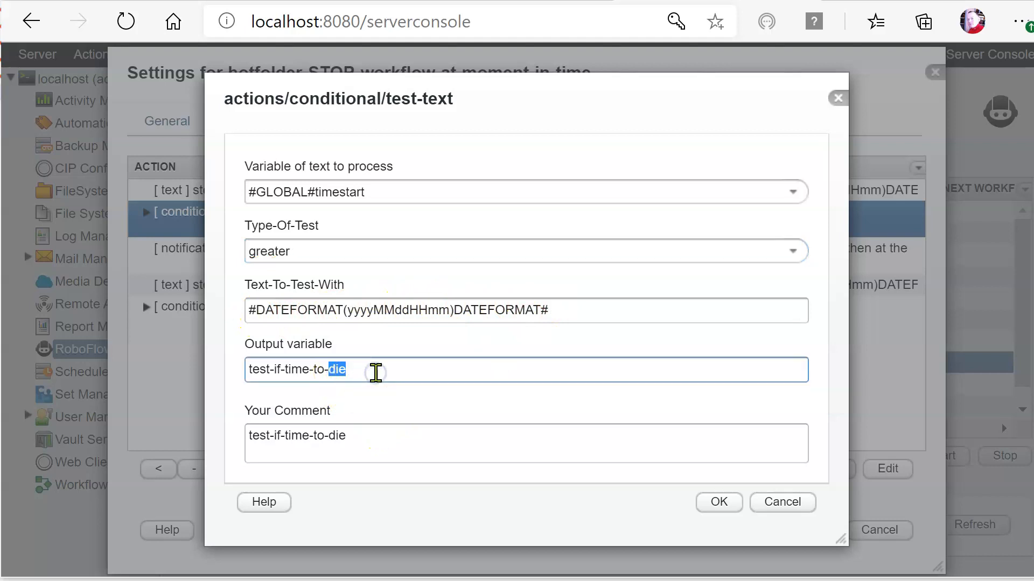
- Change the conditional's output variable and comment to test-if-time-to-start, and save the action
{"action": "type", "text": "start"}
{"action": "left_click", "coordinate": [343, 439]}
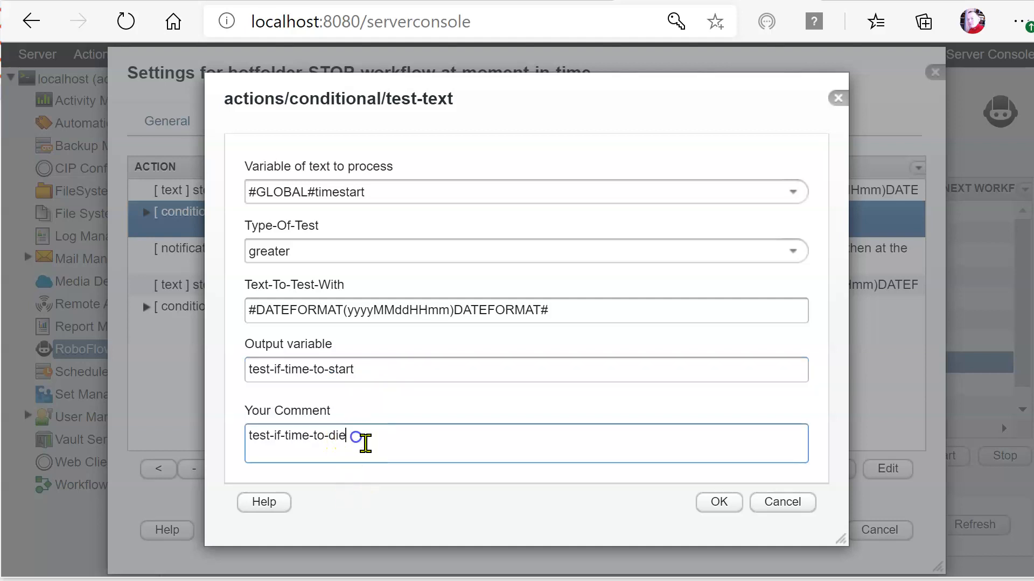
{"action": "key", "text": "BackSpace"}
{"action": "key", "text": "BackSpace"}
{"action": "key", "text": "BackSpace"}
{"action": "type", "text": "start"}
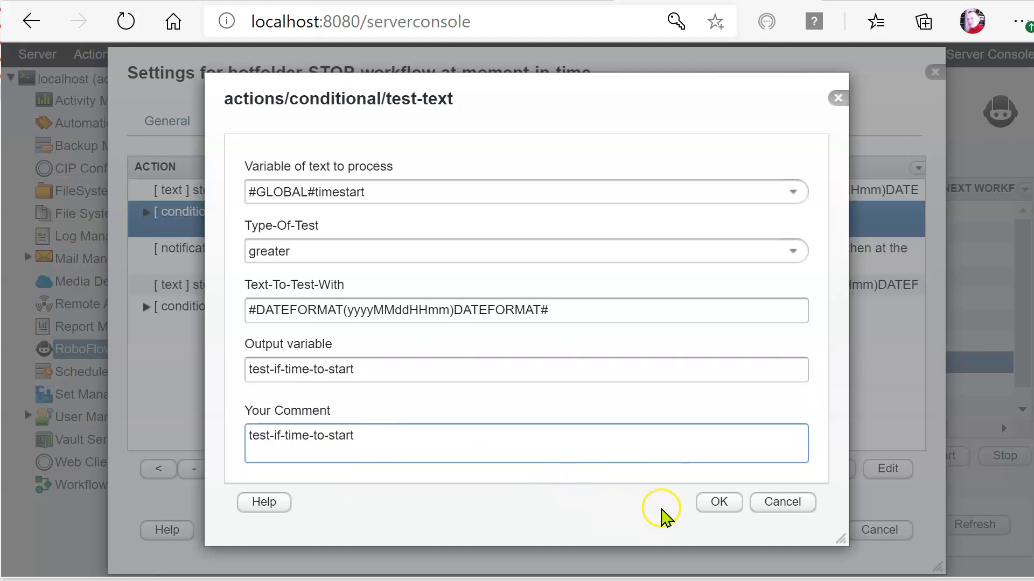
{"action": "left_click", "coordinate": [711, 503]}
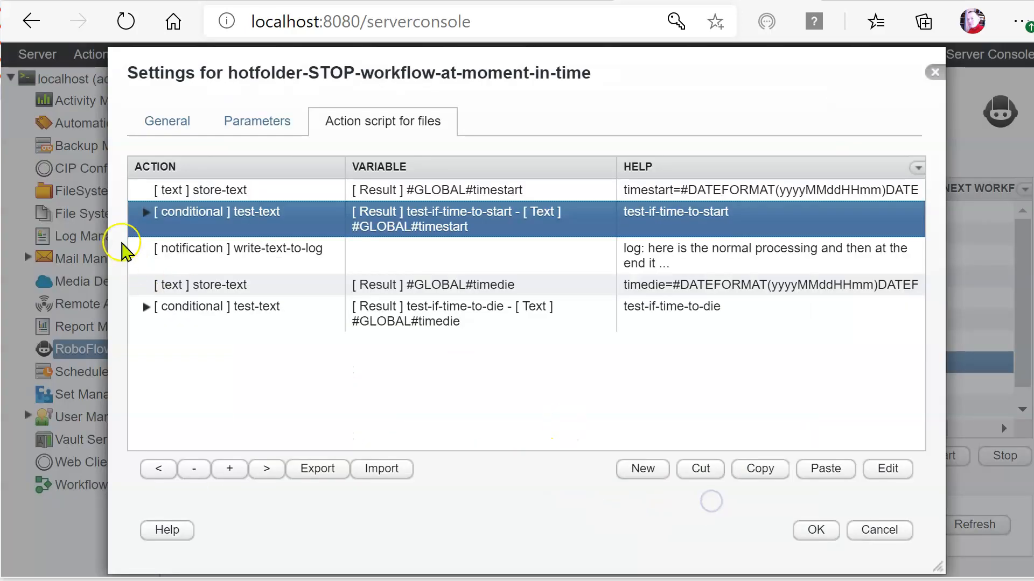
- Expand the test-if-time-to-start conditional, set its test type to smaller, and save it
{"action": "left_click", "coordinate": [143, 211]}
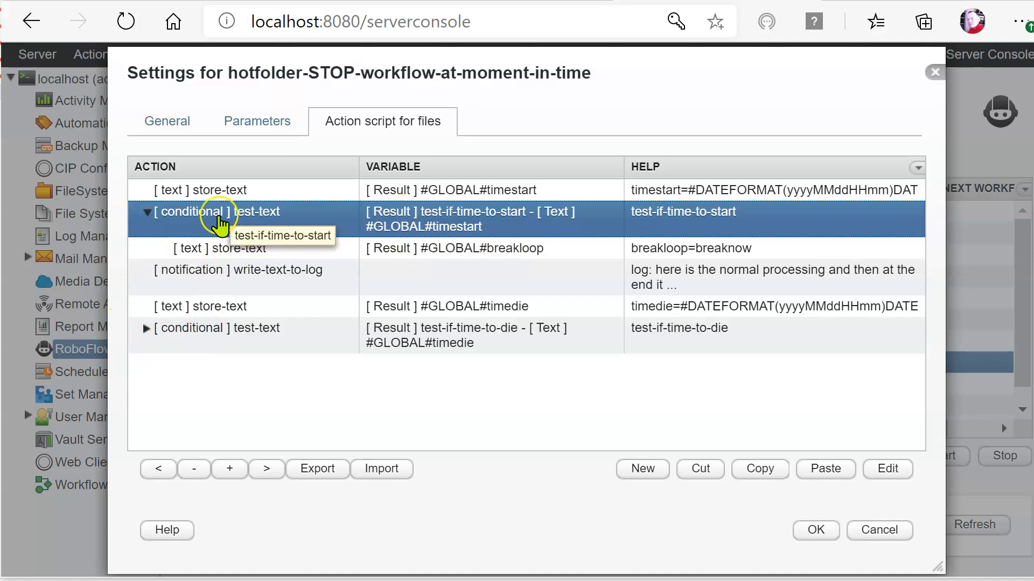
{"action": "double_click", "coordinate": [152, 212]}
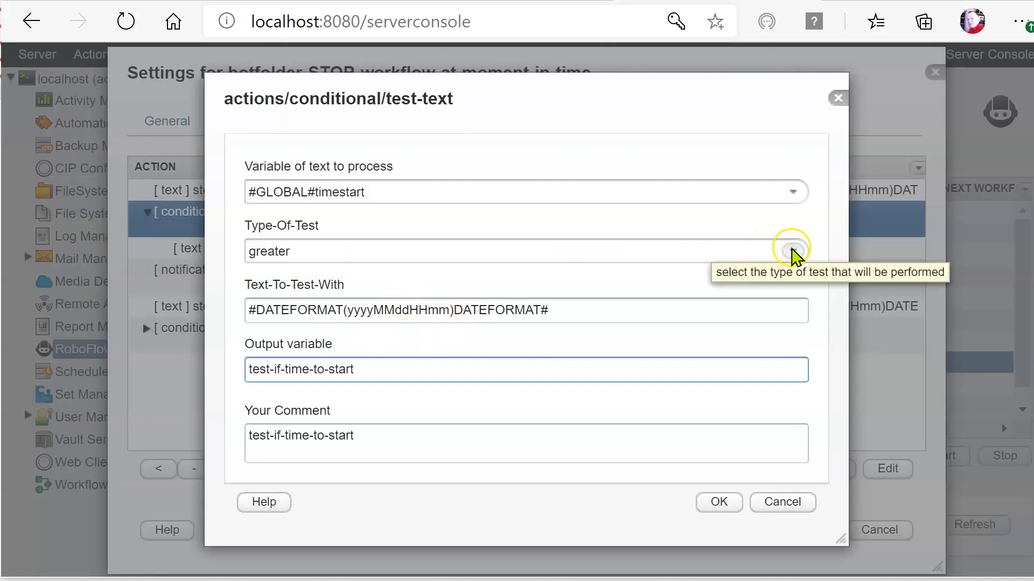
{"action": "left_click", "coordinate": [793, 252]}
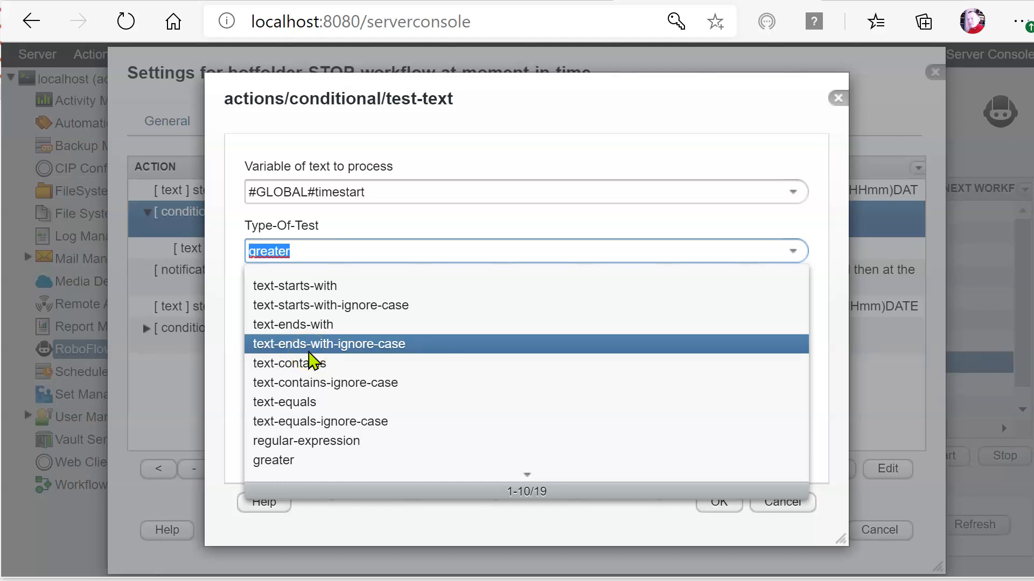
{"action": "left_click", "coordinate": [526, 476]}
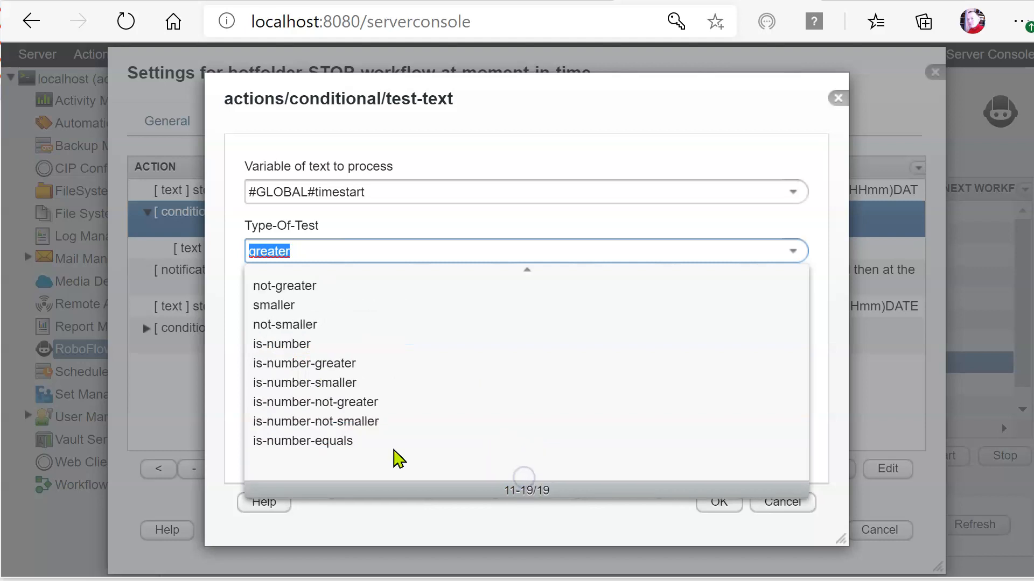
{"action": "left_click", "coordinate": [271, 305]}
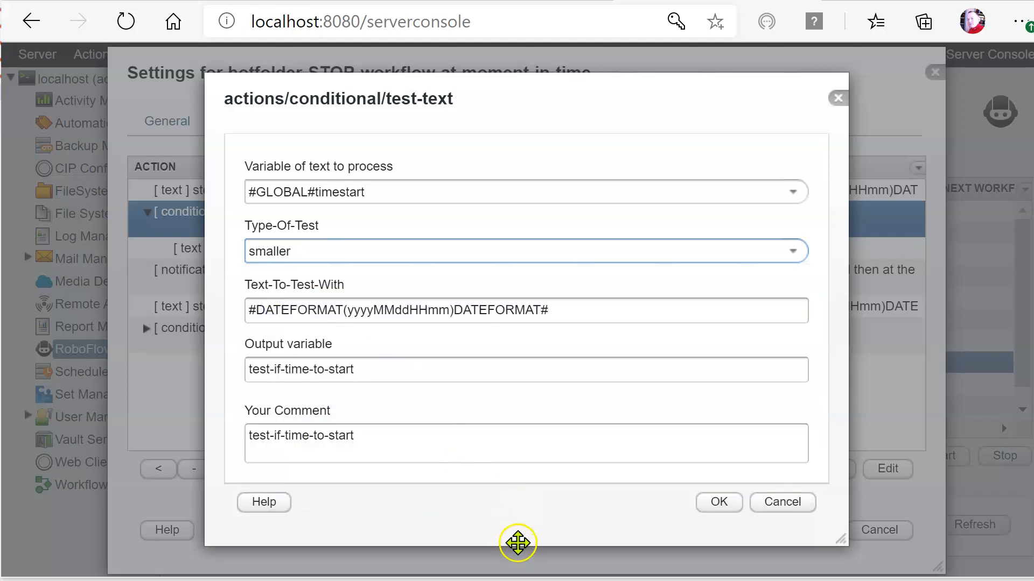
{"action": "left_click", "coordinate": [707, 501]}
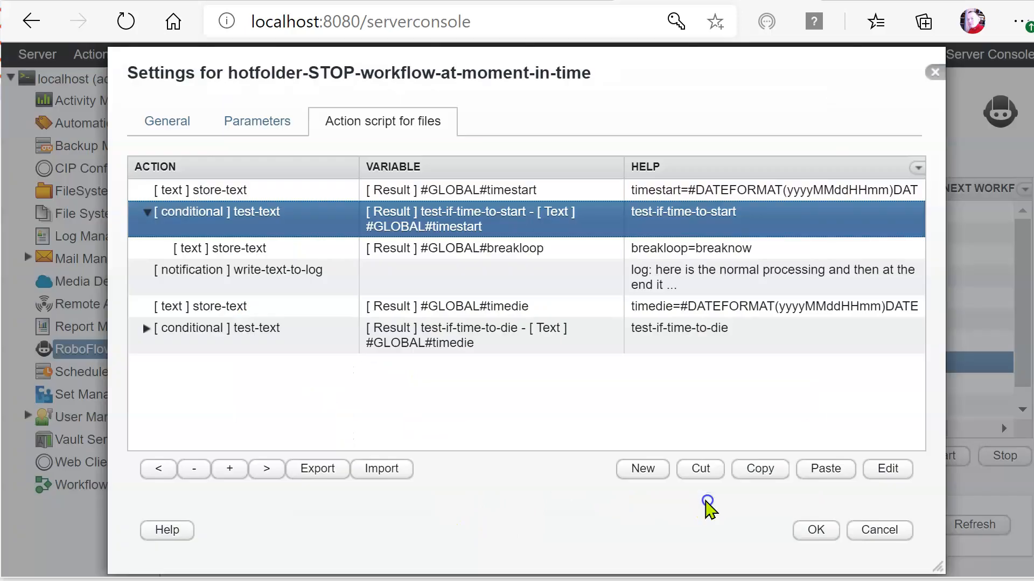
- Examine the test-if-time-to-start conditional's test settings, its nested breakloop action and the write-text-to-log action
{"action": "left_click", "coordinate": [243, 248]}
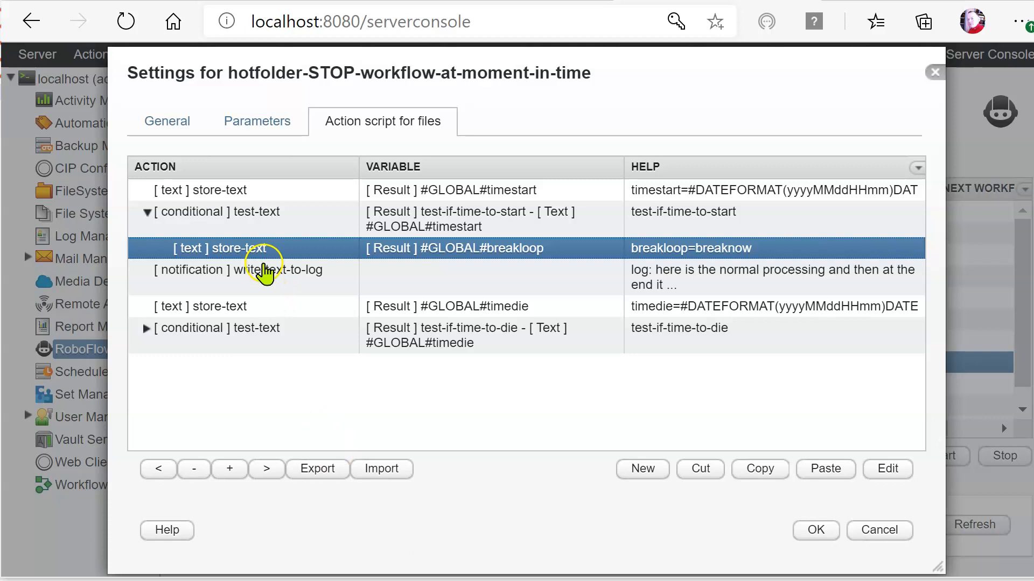
{"action": "double_click", "coordinate": [178, 218]}
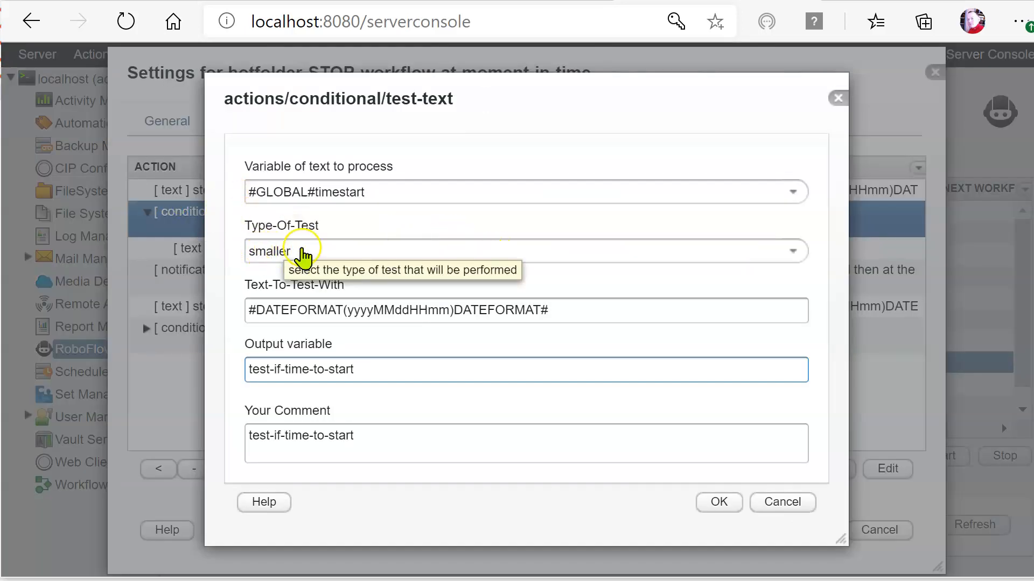
{"action": "left_click", "coordinate": [764, 504]}
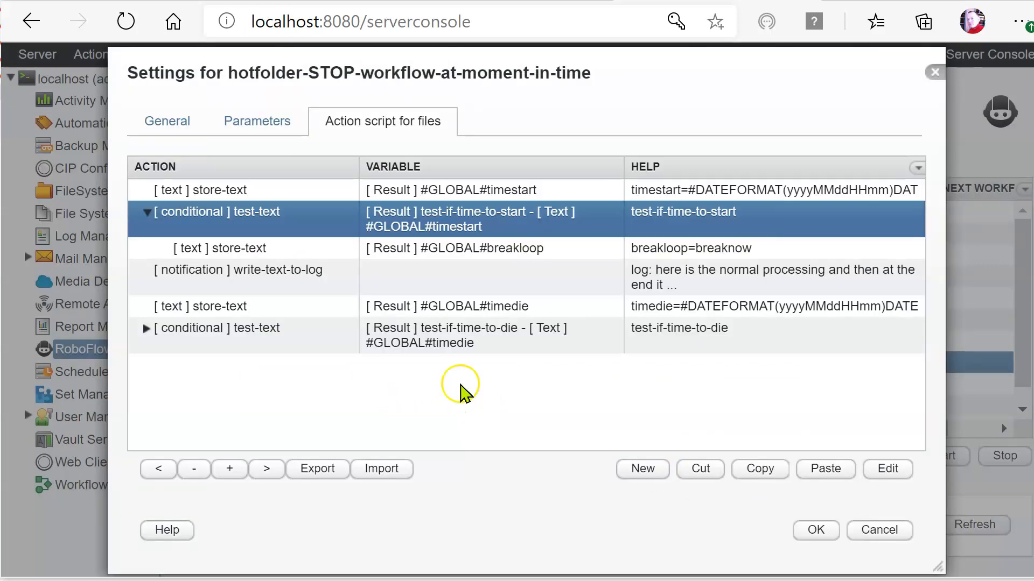
{"action": "left_click", "coordinate": [471, 253]}
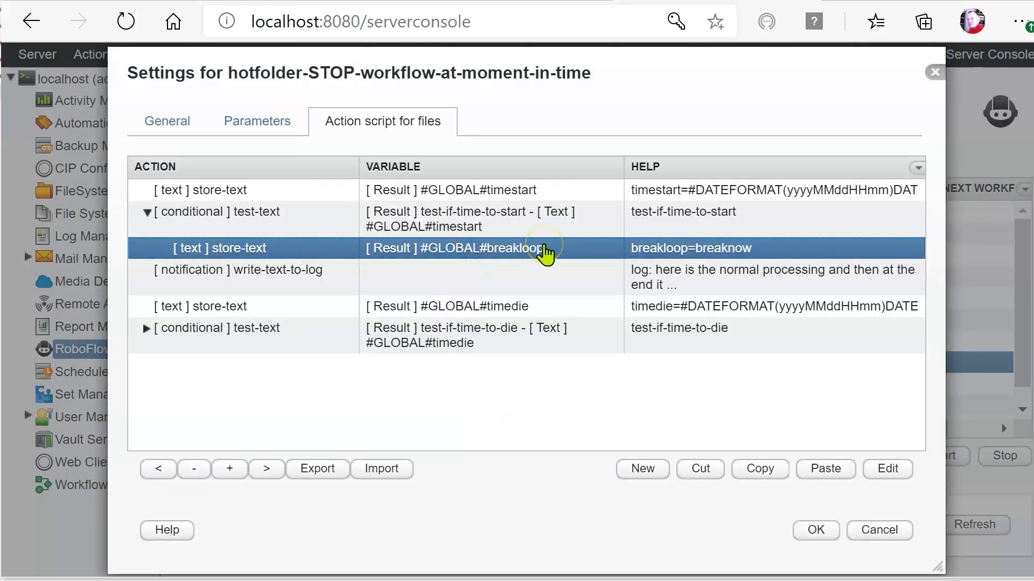
{"action": "left_click", "coordinate": [241, 281]}
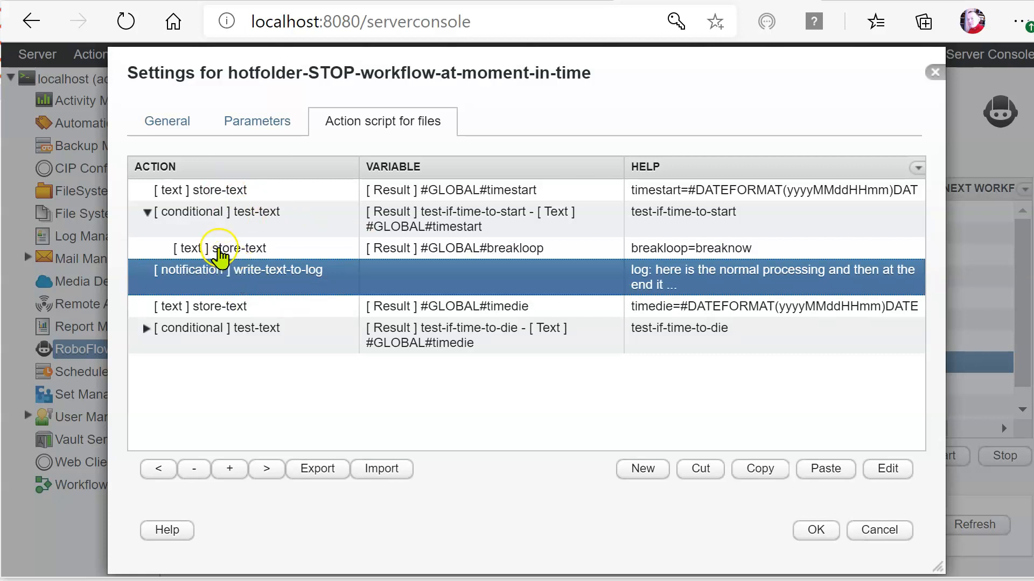
{"action": "left_click", "coordinate": [202, 218]}
{"action": "double_click", "coordinate": [428, 226]}
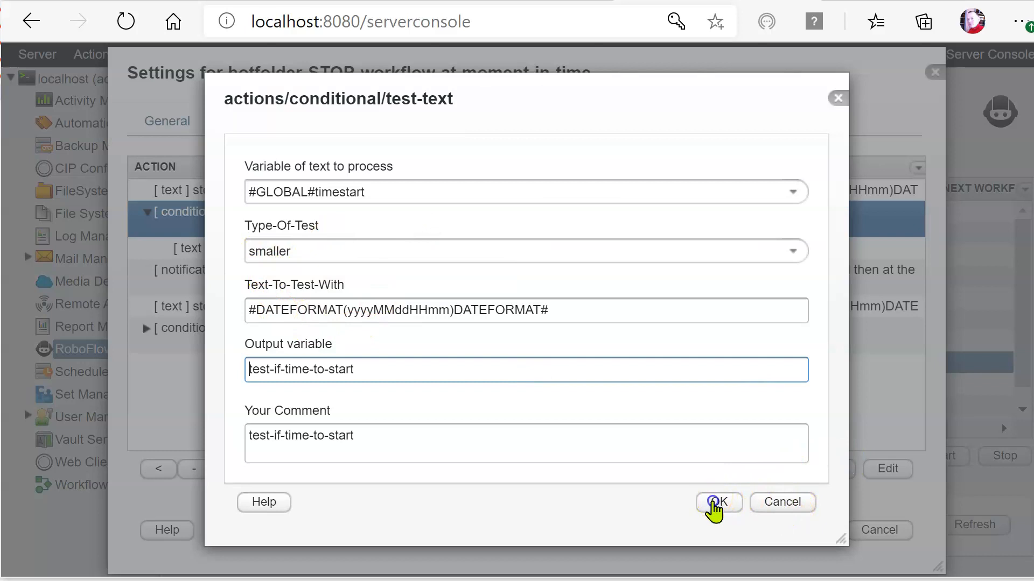
{"action": "left_click", "coordinate": [715, 506]}
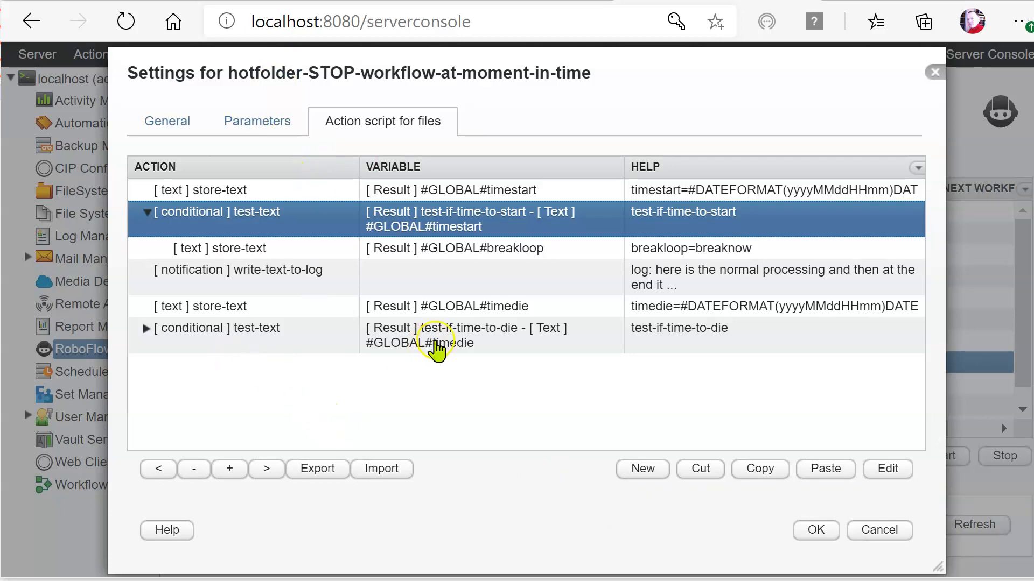
- Set the time at the end of the Moment To Stop After parameter's value to 0700
{"action": "left_click", "coordinate": [249, 123]}
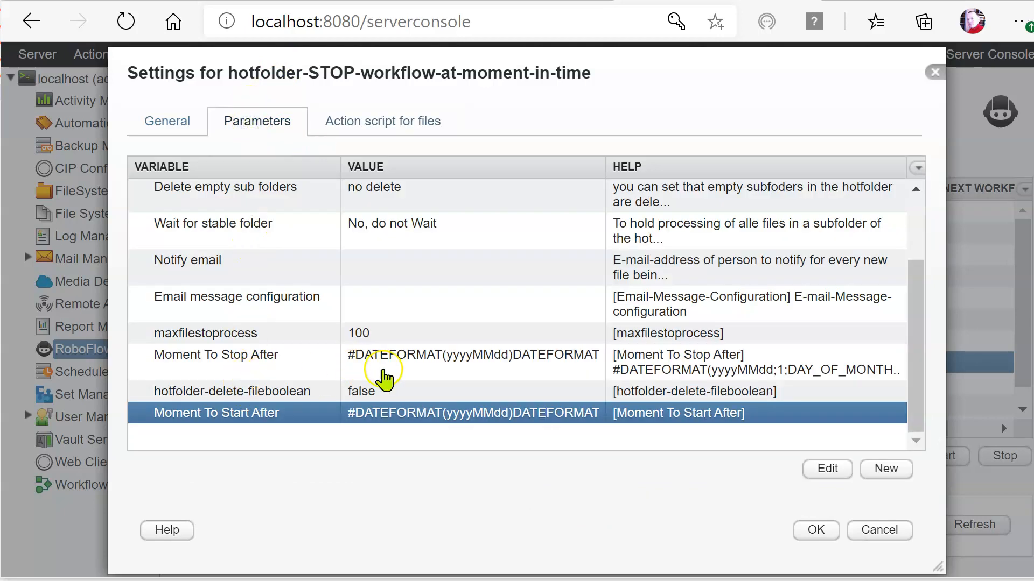
{"action": "double_click", "coordinate": [409, 362]}
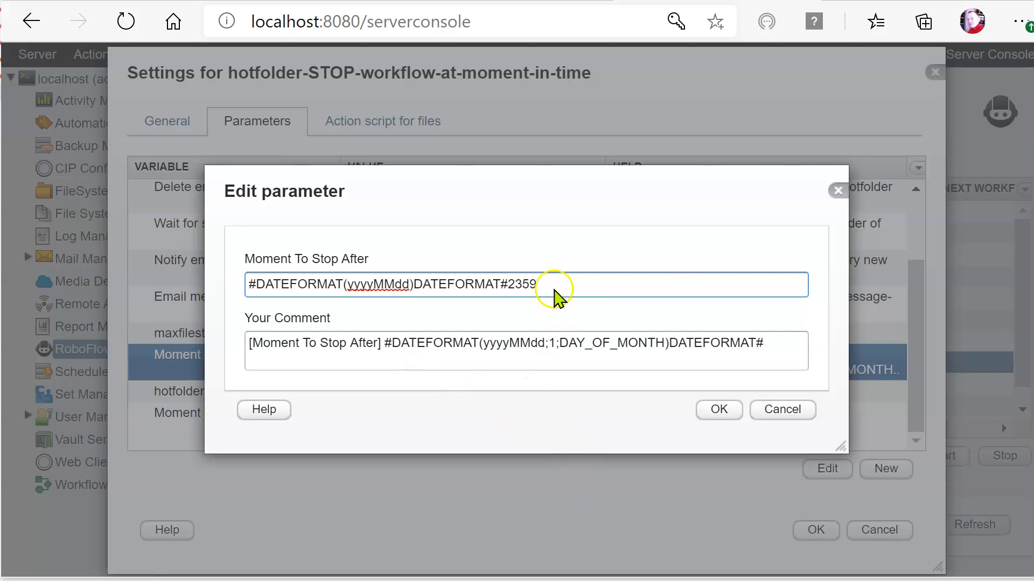
{"action": "left_click_drag", "start_coordinate": [507, 283], "coordinate": [587, 293]}
{"action": "type", "text": "0700"}
- Replace the date part of Moment To Stop After with the comment's #DATEFORMAT(yyyyMMdd;1;DAY_OF_MONTH)DATEFORMAT# expression, keep the comment, and save the parameter
{"action": "left_click_drag", "start_coordinate": [384, 344], "coordinate": [780, 347]}
{"action": "key", "text": "ctrl+c"}
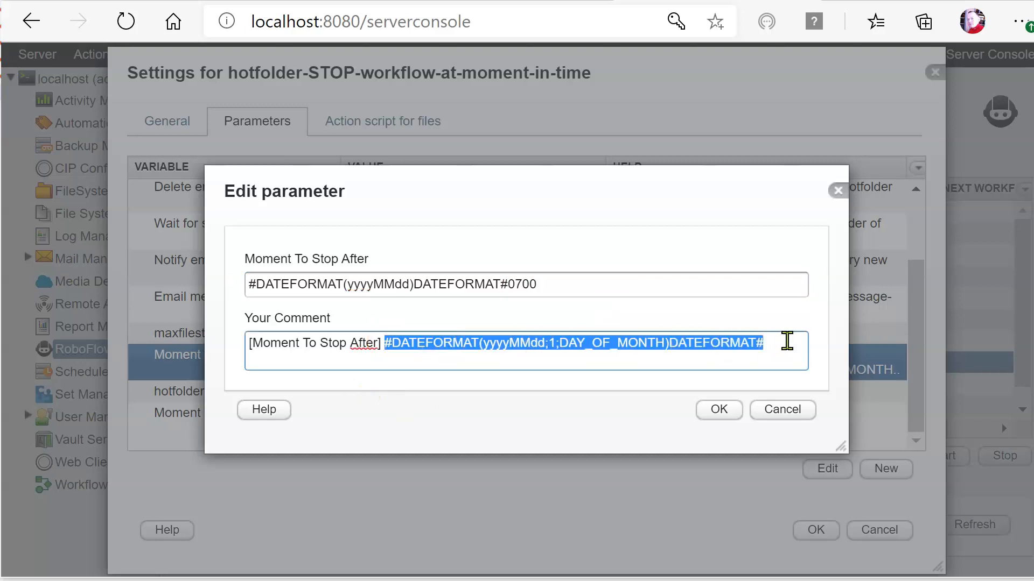
{"action": "key", "text": "BackSpace"}
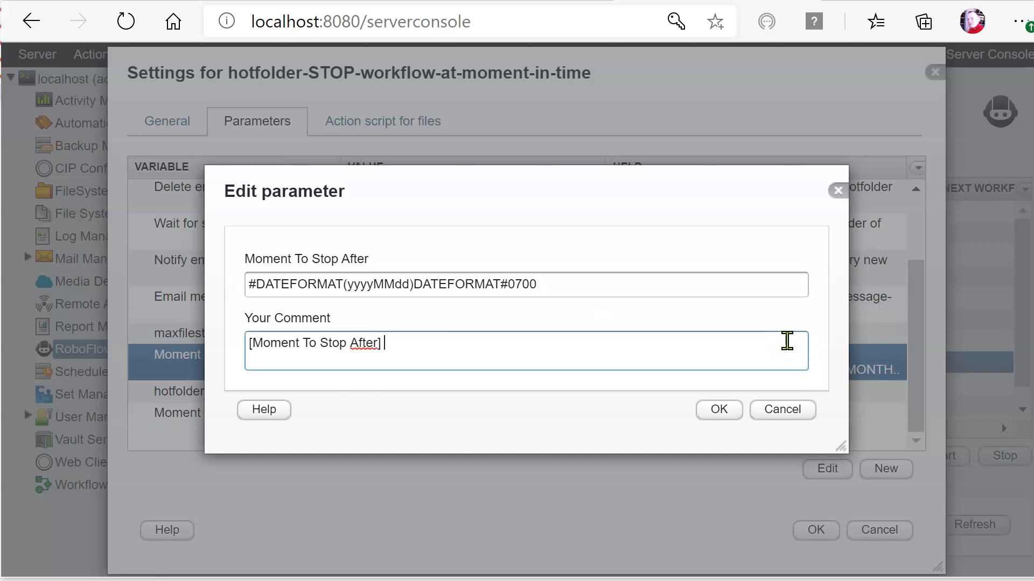
{"action": "key", "text": "ctrl+z"}
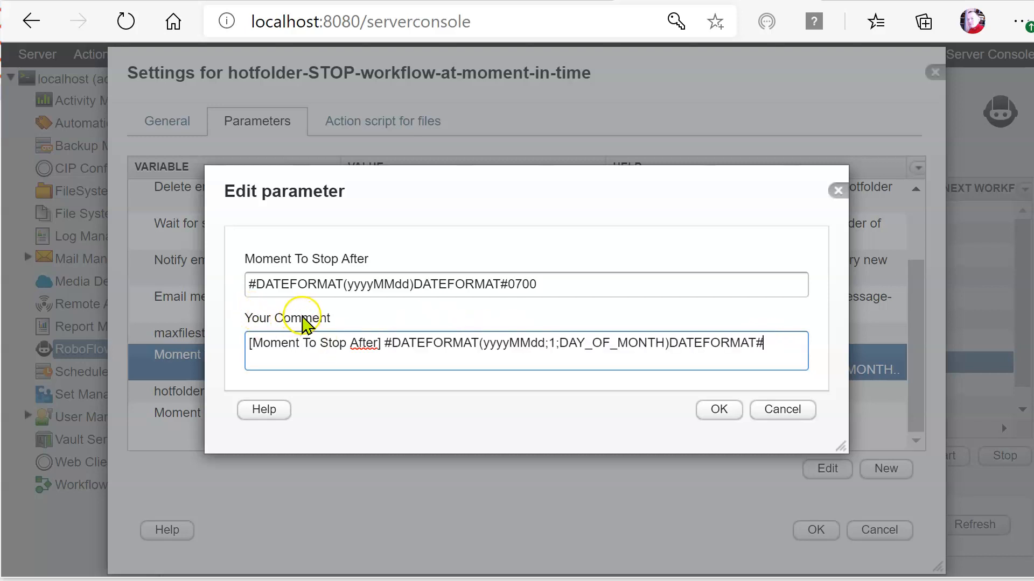
{"action": "left_click_drag", "start_coordinate": [251, 284], "coordinate": [508, 286]}
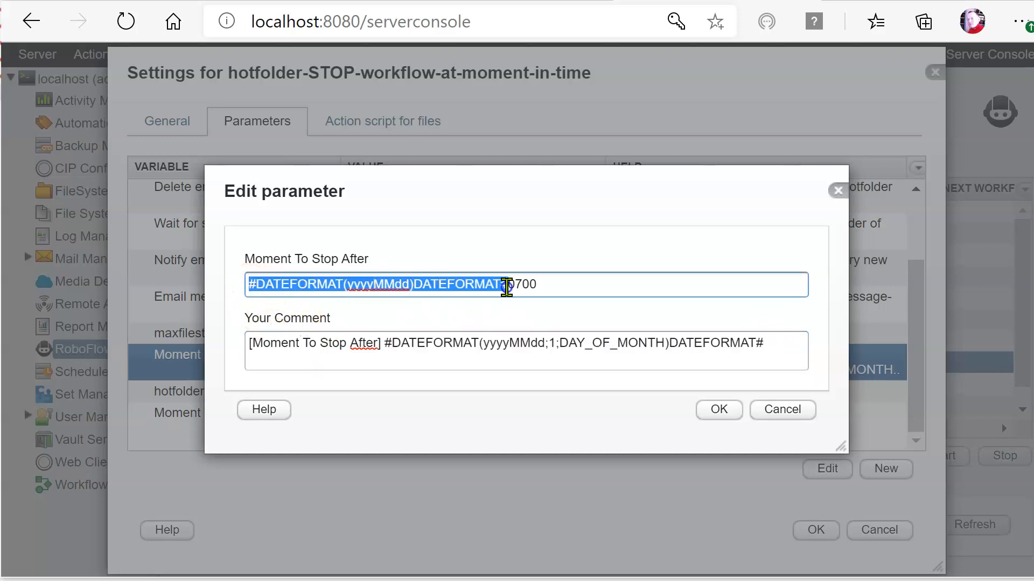
{"action": "key", "text": "ctrl+v"}
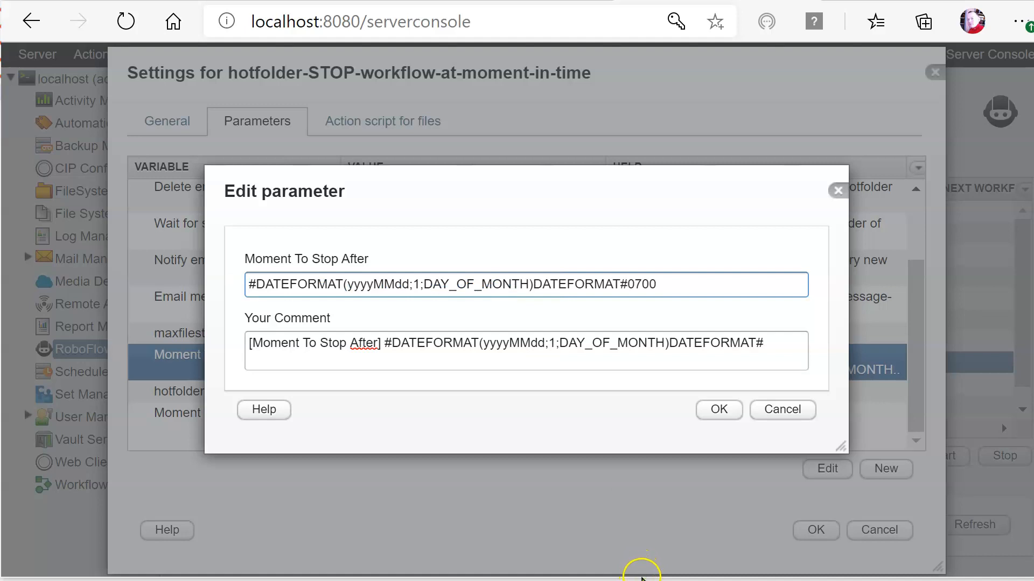
{"action": "left_click", "coordinate": [717, 419]}
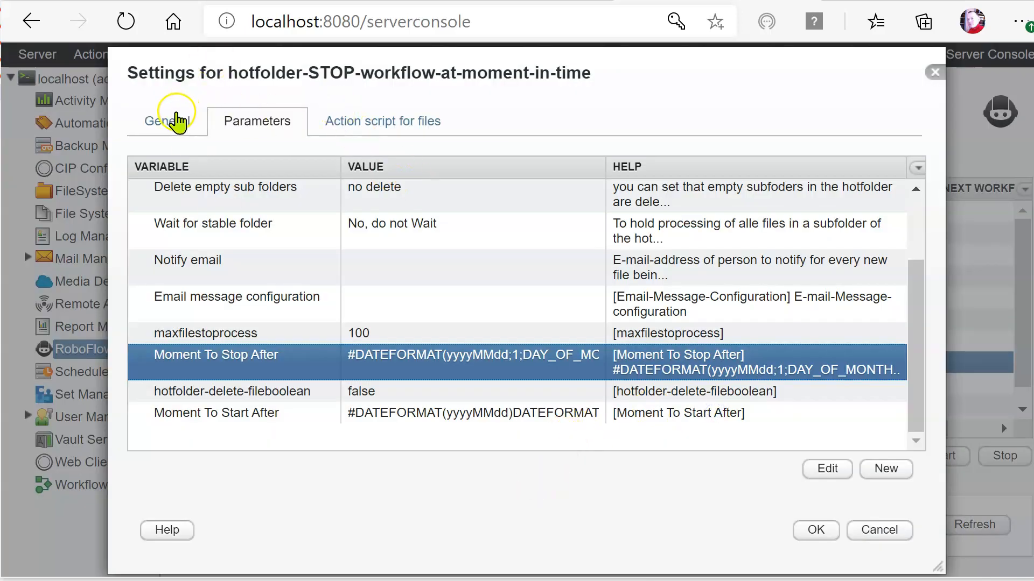
- Review the workflow's general settings, its parameters, and the test-if-time-to-start conditional with its nested breakloop action
{"action": "left_click", "coordinate": [167, 121]}
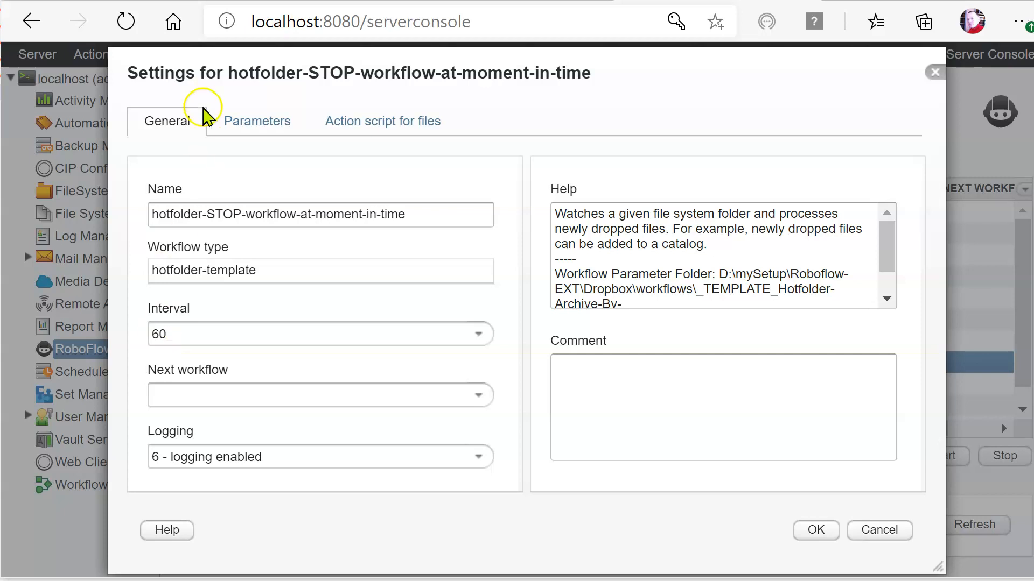
{"action": "left_click", "coordinate": [236, 133]}
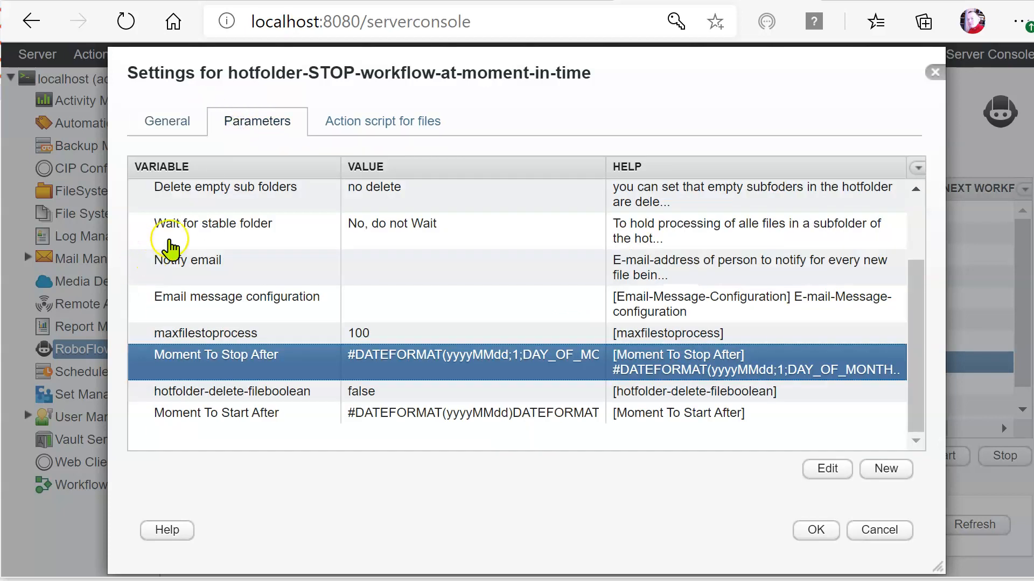
{"action": "left_click", "coordinate": [331, 123]}
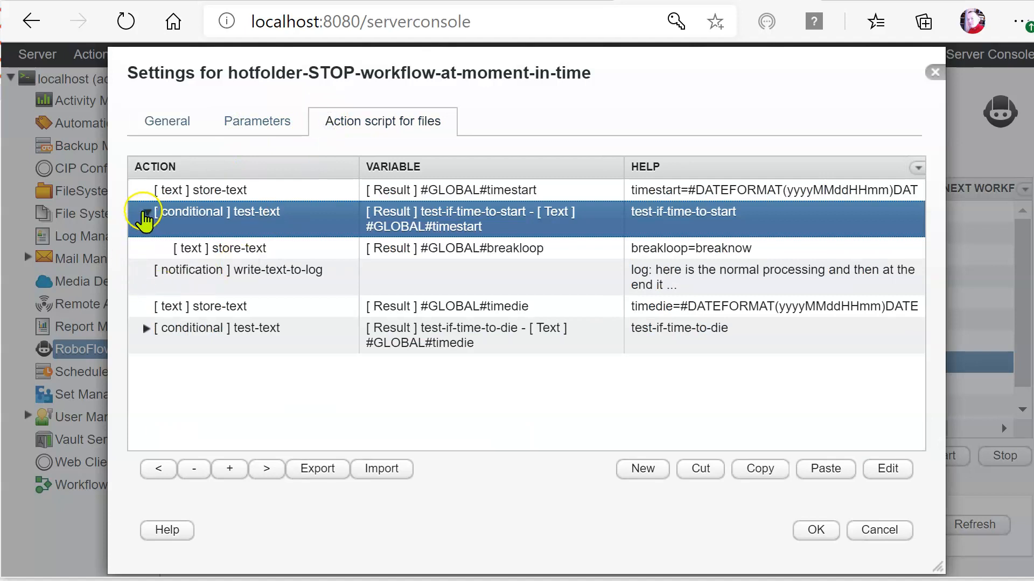
{"action": "left_click", "coordinate": [237, 251]}
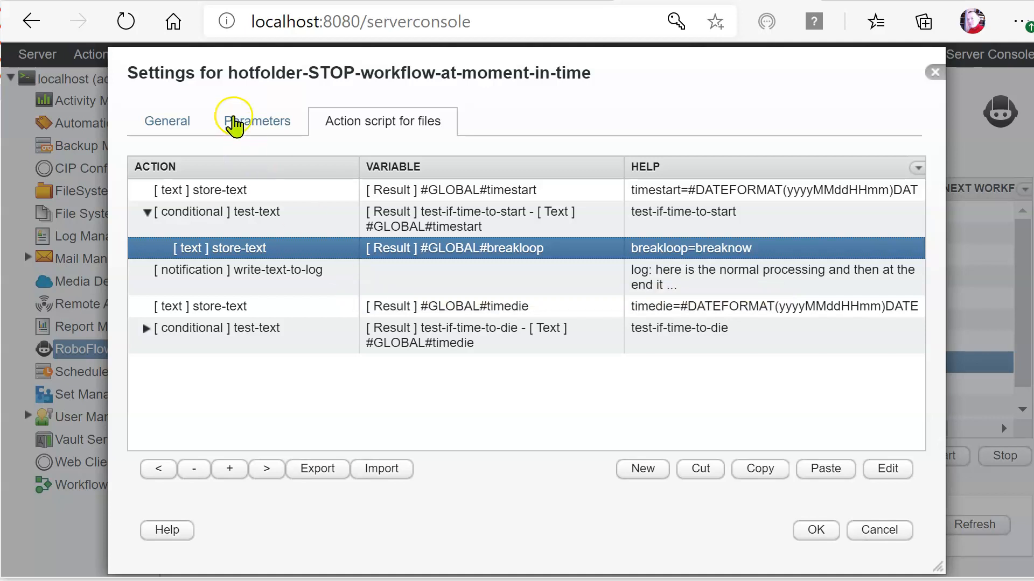
{"action": "left_click", "coordinate": [233, 121]}
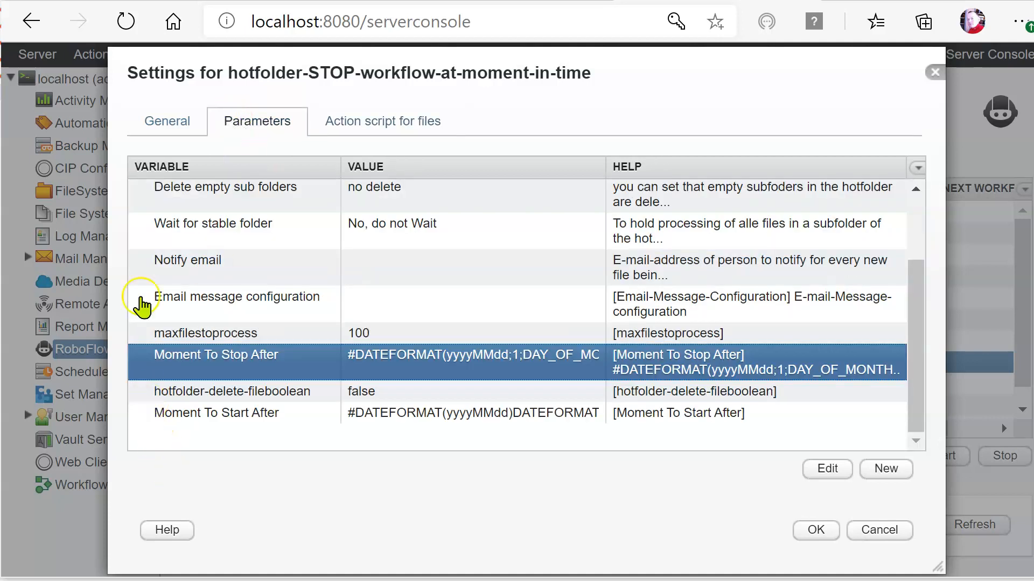
{"action": "left_click", "coordinate": [210, 392]}
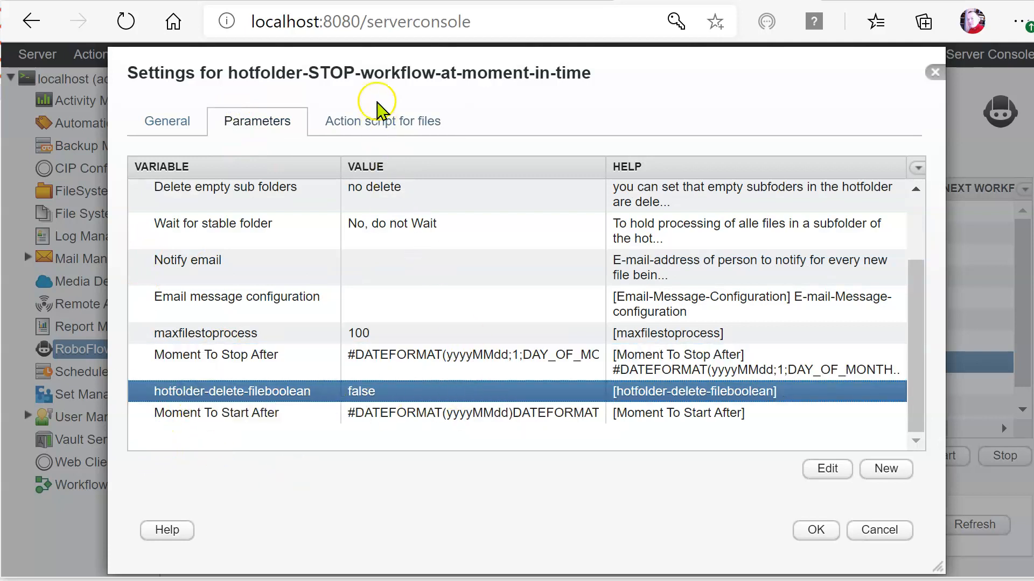
{"action": "left_click", "coordinate": [378, 121]}
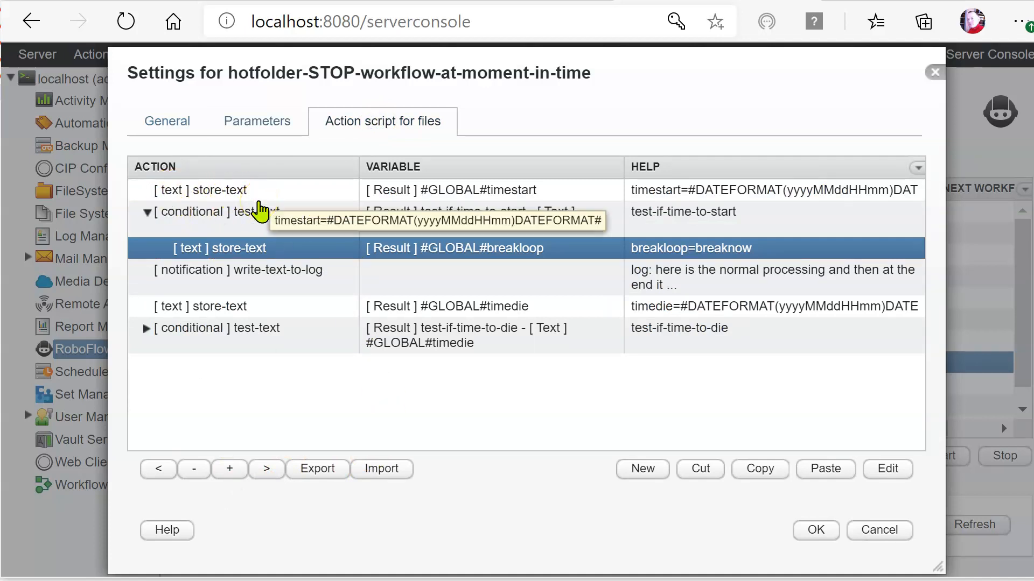
{"action": "left_click", "coordinate": [305, 221]}
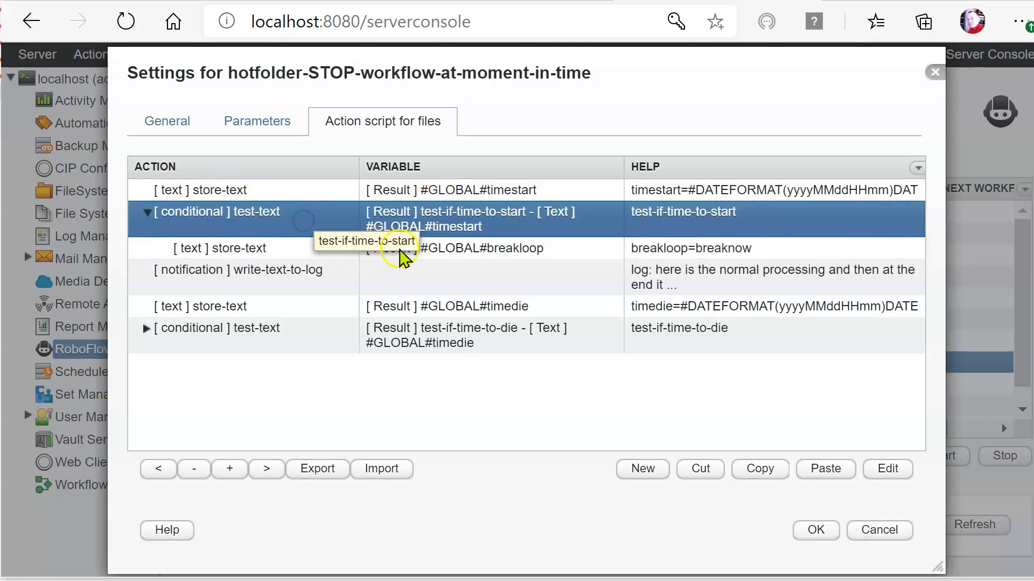
{"action": "left_click", "coordinate": [454, 248]}
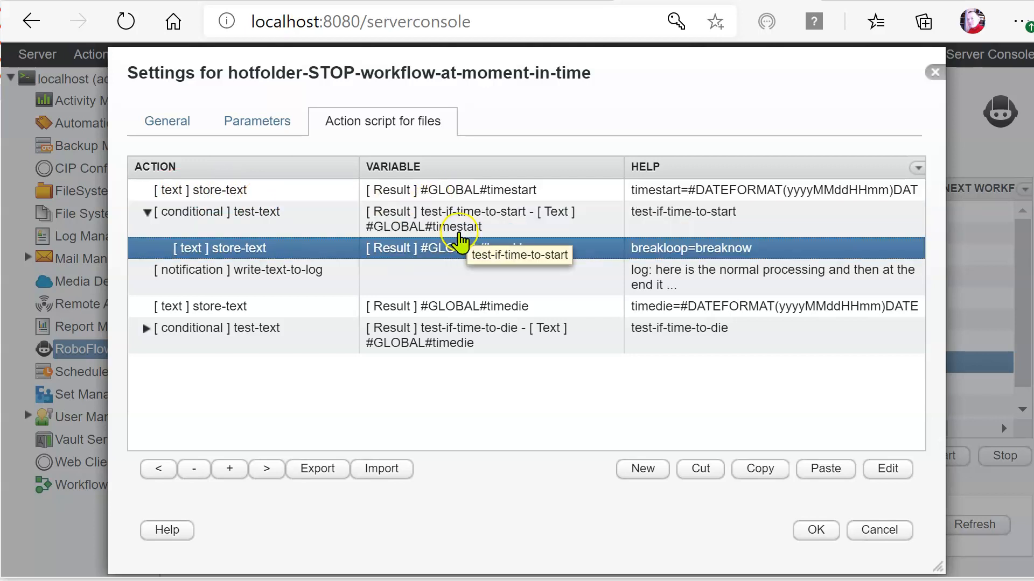
{"action": "left_click", "coordinate": [147, 213]}
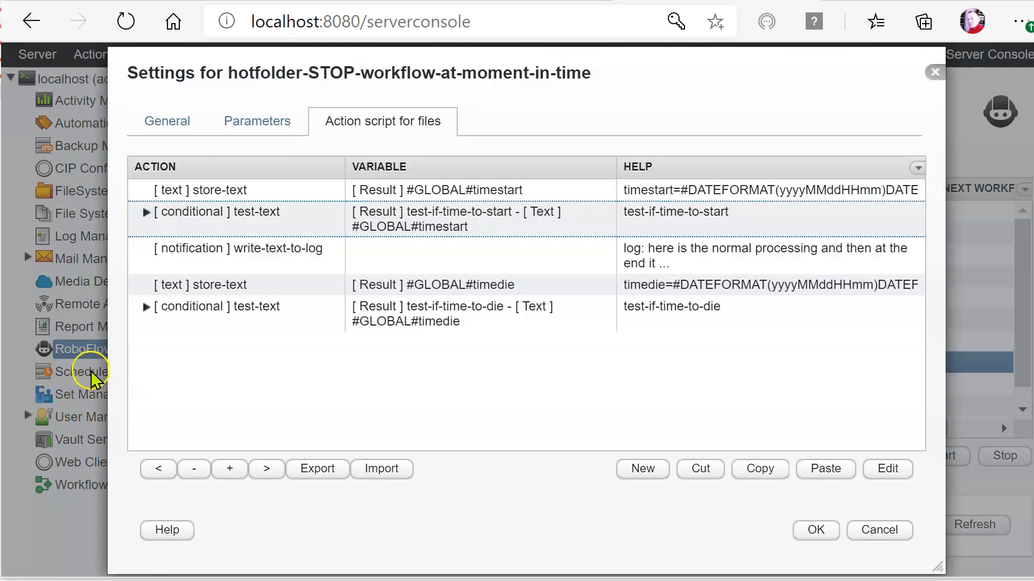
{"action": "left_click", "coordinate": [146, 213]}
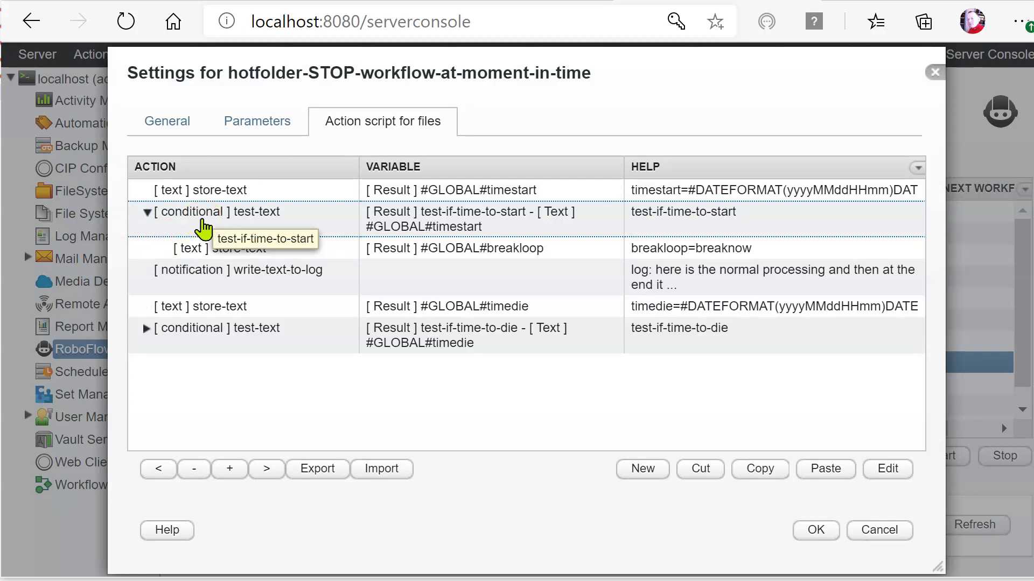
- Compare the start-time conditional in the action script with the Moment To Stop After and Moment To Start After parameters
{"action": "left_click", "coordinate": [258, 123]}
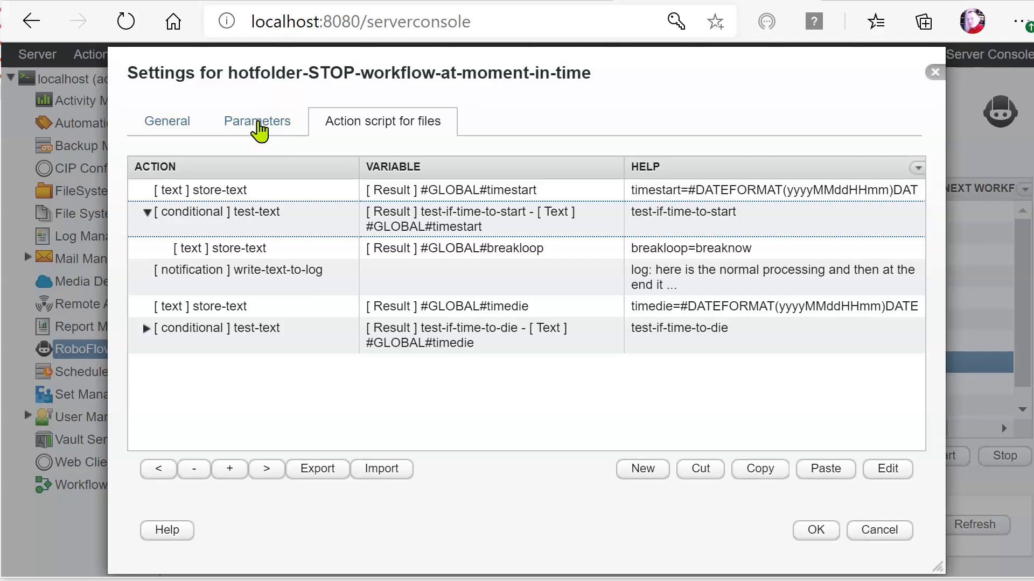
{"action": "left_click", "coordinate": [258, 125]}
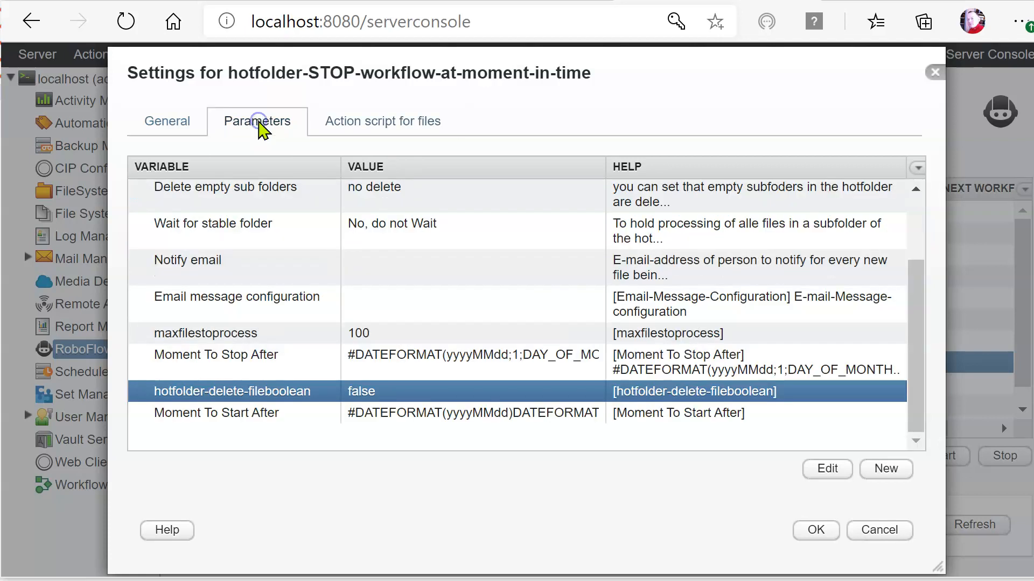
{"action": "left_click", "coordinate": [345, 121]}
{"action": "left_click", "coordinate": [200, 226]}
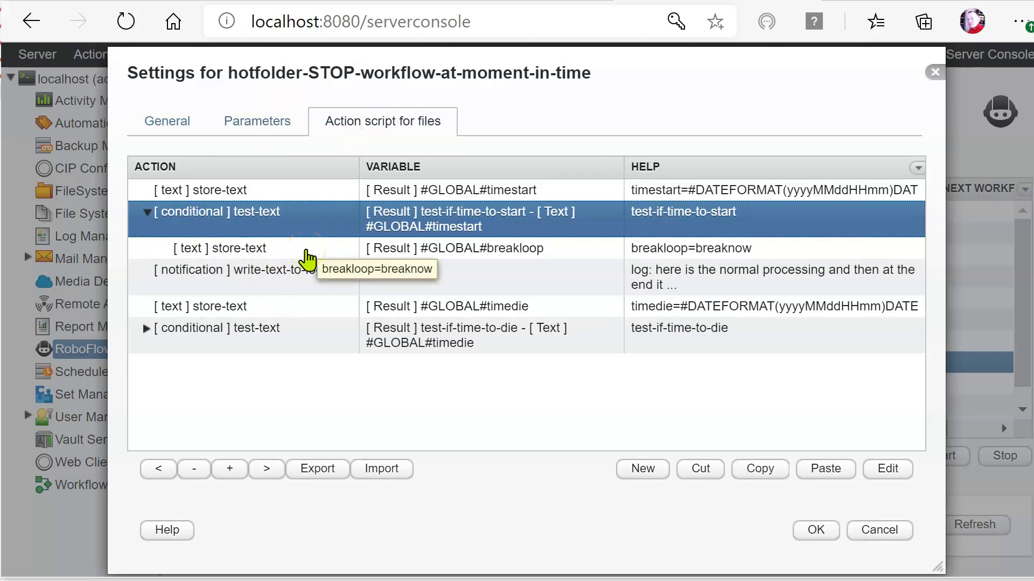
{"action": "left_click", "coordinate": [258, 125]}
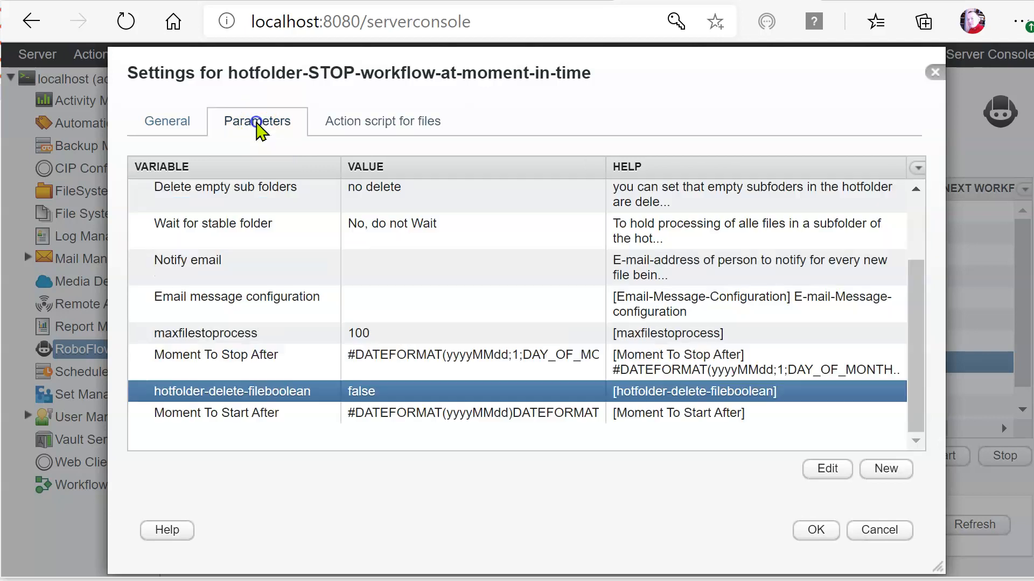
{"action": "left_click", "coordinate": [418, 366]}
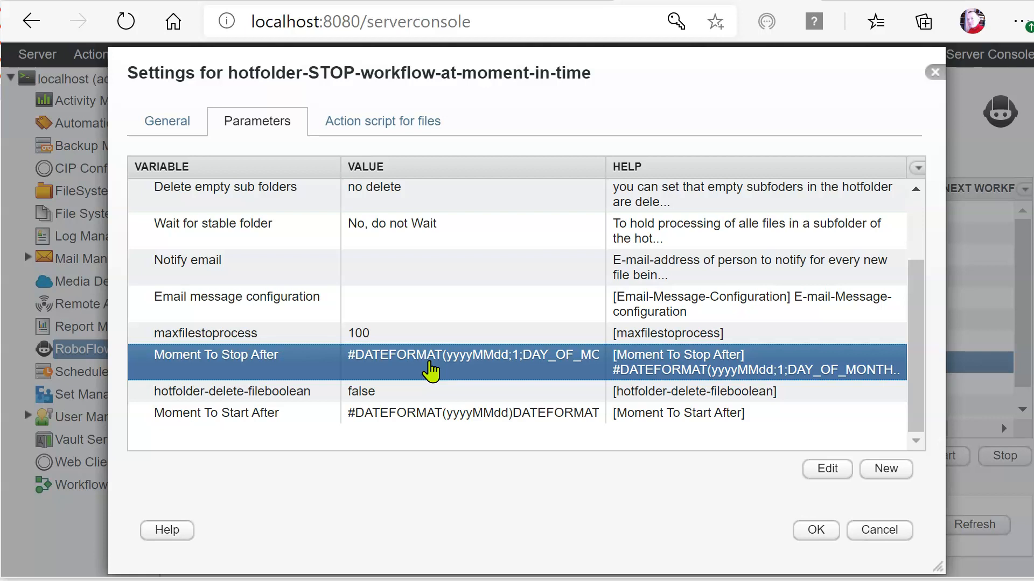
{"action": "left_click", "coordinate": [432, 419]}
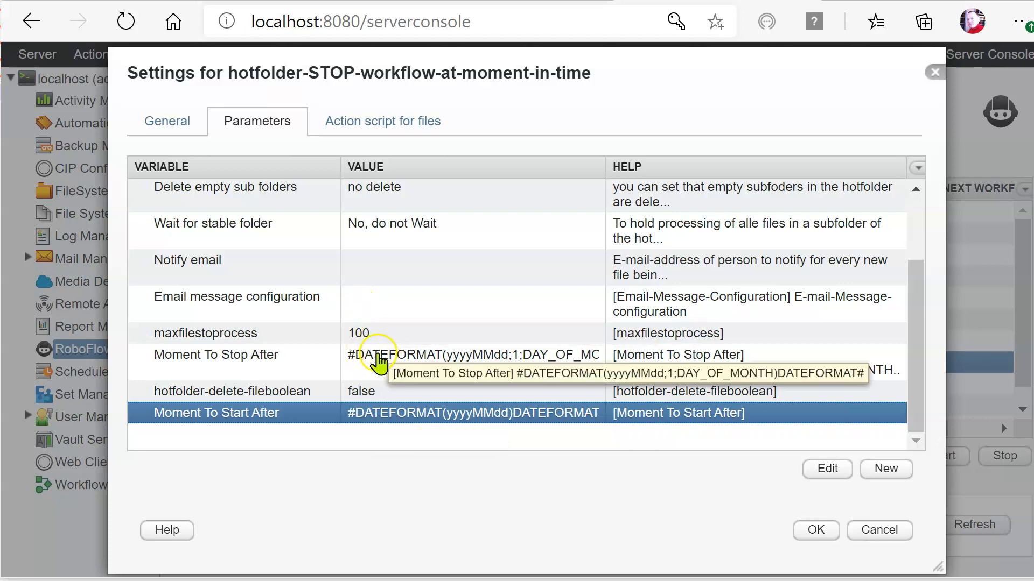
- Copy the #DATEFORMAT(yyyyMMdd;1;DAY_OF_MONTH)DATEFORMAT# expression from the Moment To Stop After value and close the parameter without saving
{"action": "double_click", "coordinate": [366, 358]}
{"action": "left_click", "coordinate": [262, 275]}
{"action": "left_click_drag", "start_coordinate": [245, 281], "coordinate": [624, 293]}
{"action": "key", "text": "shift+Right"}
{"action": "key", "text": "ctrl+c"}
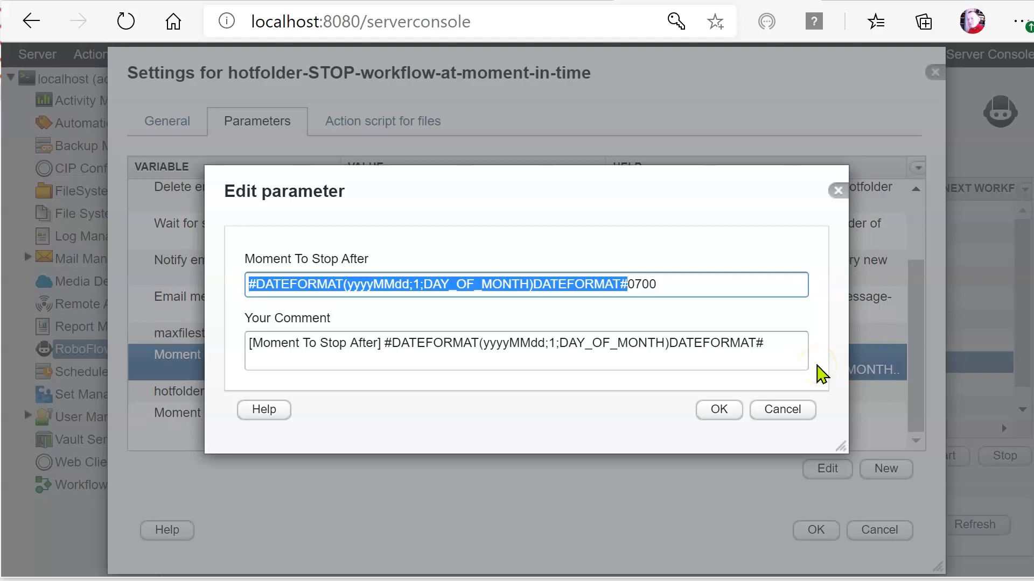
{"action": "left_click", "coordinate": [787, 418]}
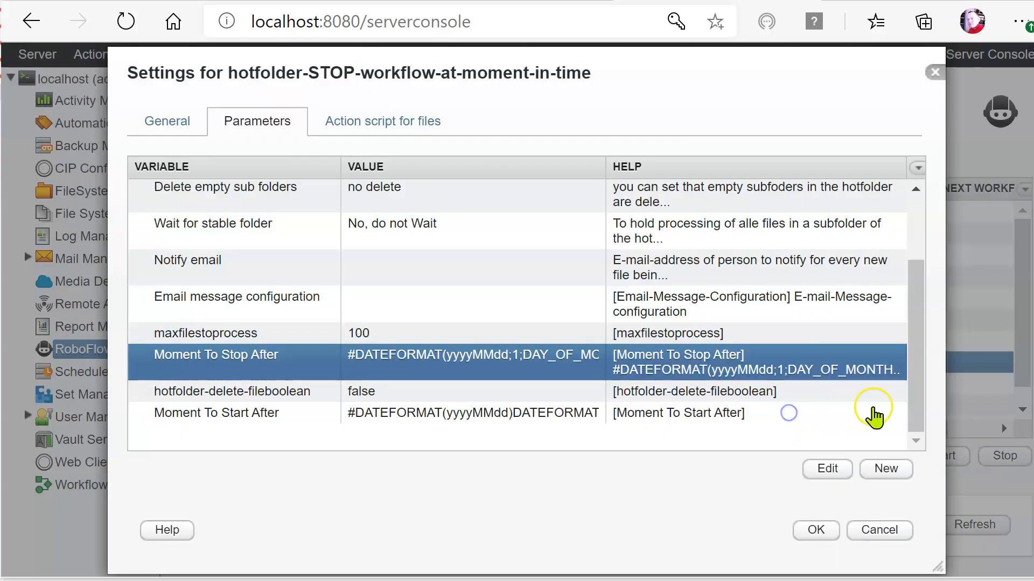
- Change the Moment To Start After value to #DATEFORMAT(yyyyMMdd;-1;DAY_OF_MONTH)DATEFORMAT#19:00 and save the parameter
{"action": "double_click", "coordinate": [242, 415]}
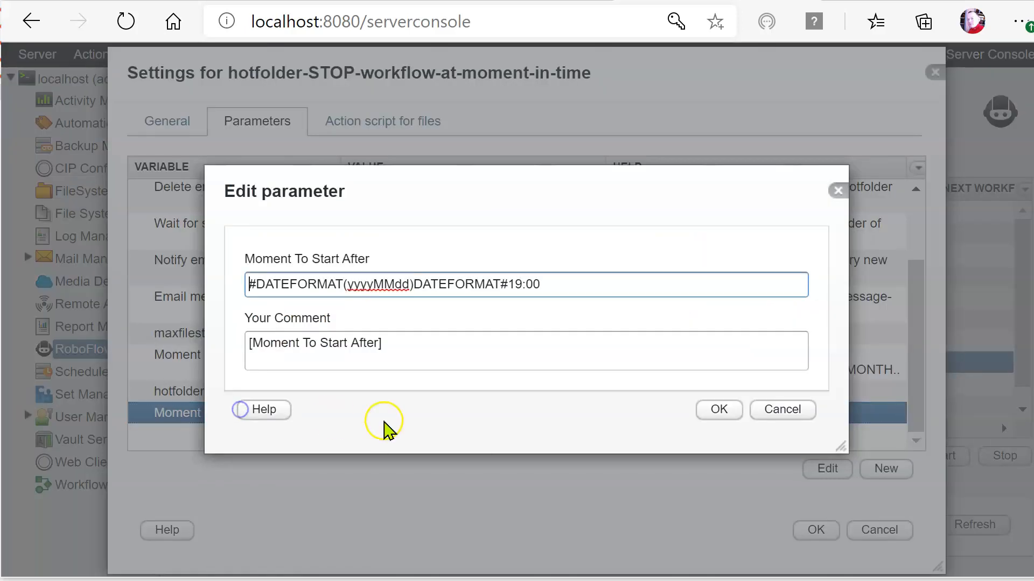
{"action": "left_click_drag", "start_coordinate": [247, 284], "coordinate": [496, 282]}
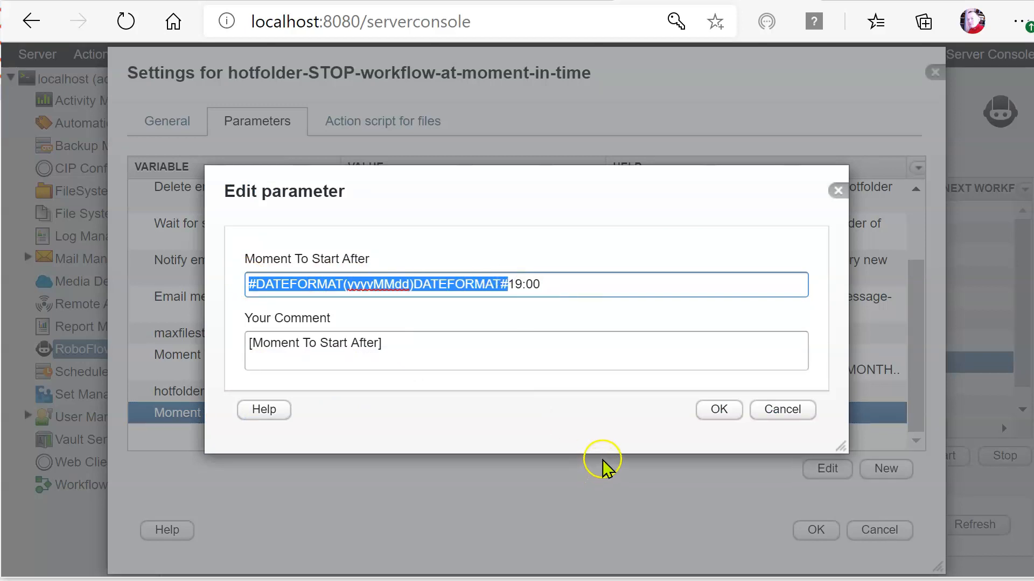
{"action": "key", "text": "ctrl+v"}
{"action": "left_click", "coordinate": [412, 285]}
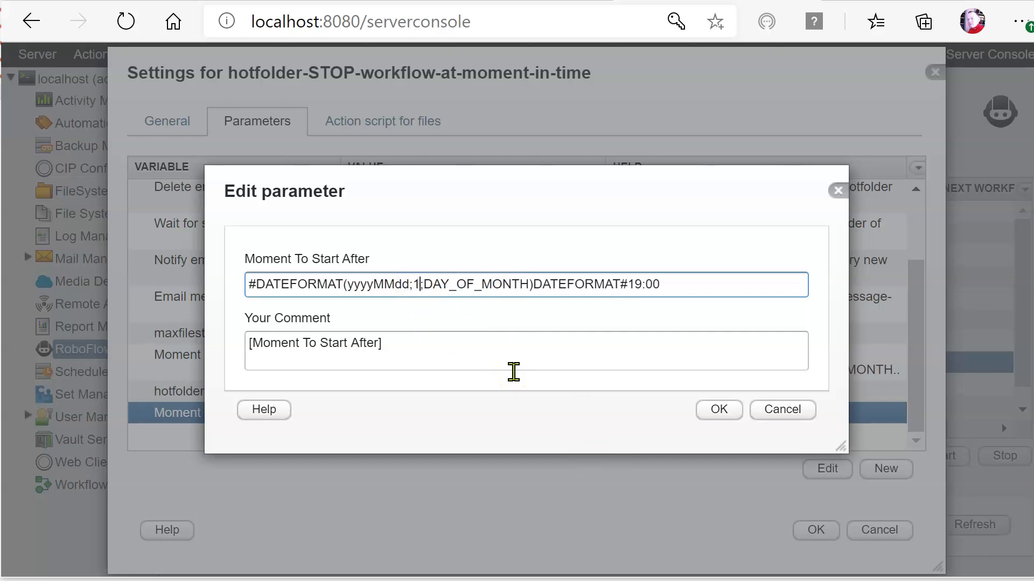
{"action": "type", "text": "-"}
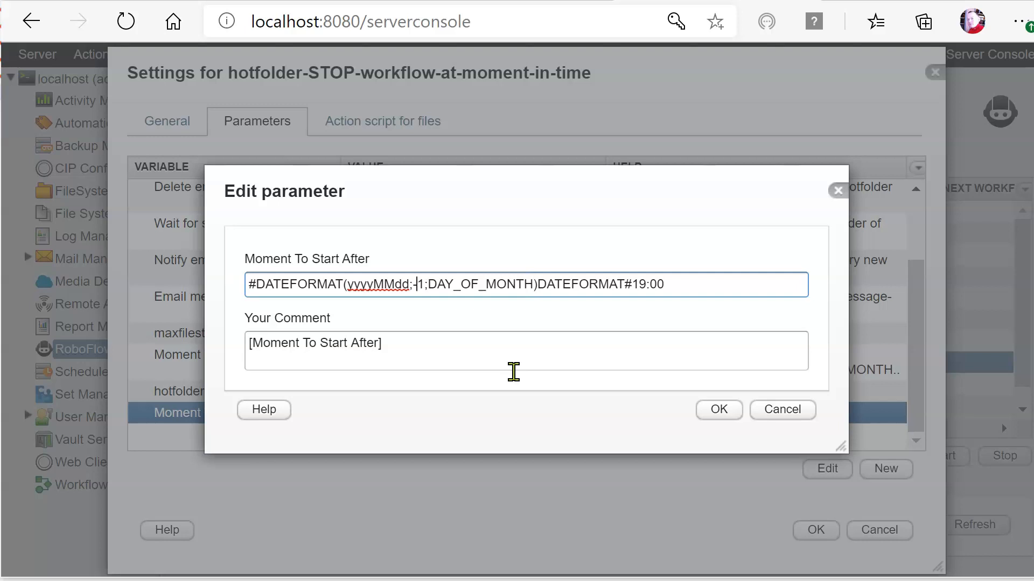
{"action": "left_click", "coordinate": [718, 413]}
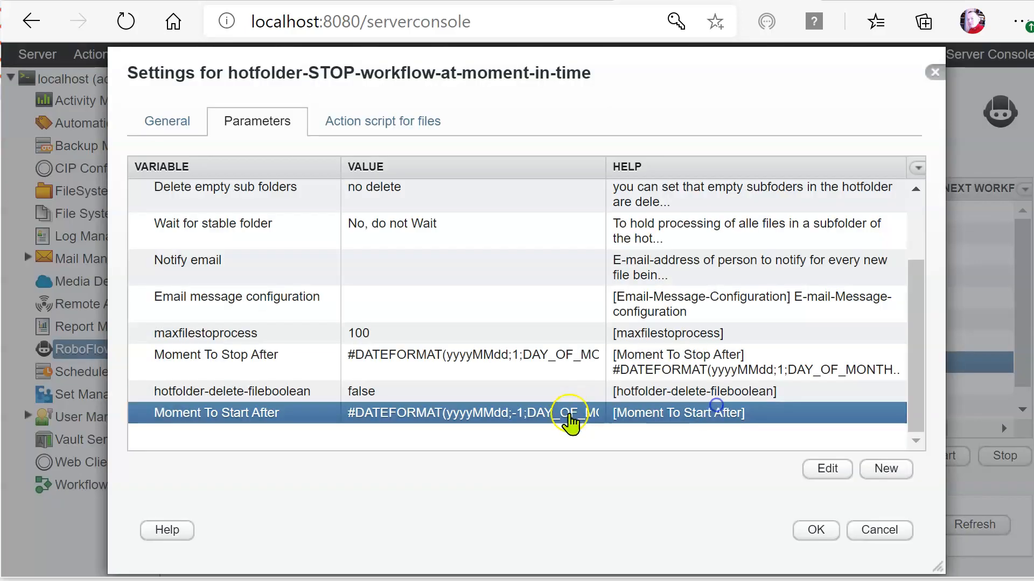
- Remove the ;1;DAY_OF_MONTH offset from the Moment To Stop After value, leaving #DATEFORMAT(yyyyMMdd)DATEFORMAT#0700, and save the parameter
{"action": "left_click", "coordinate": [386, 364]}
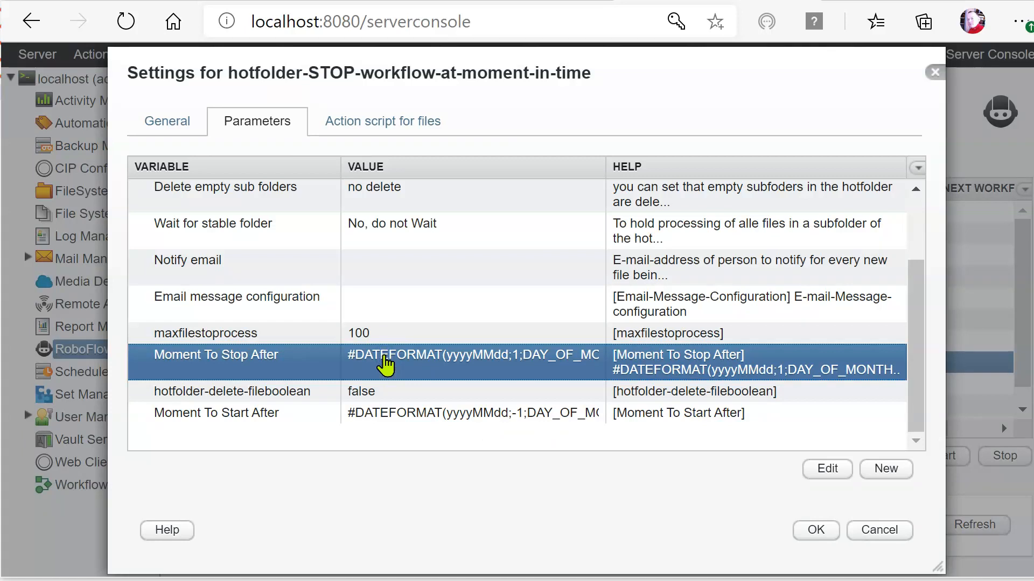
{"action": "double_click", "coordinate": [386, 364]}
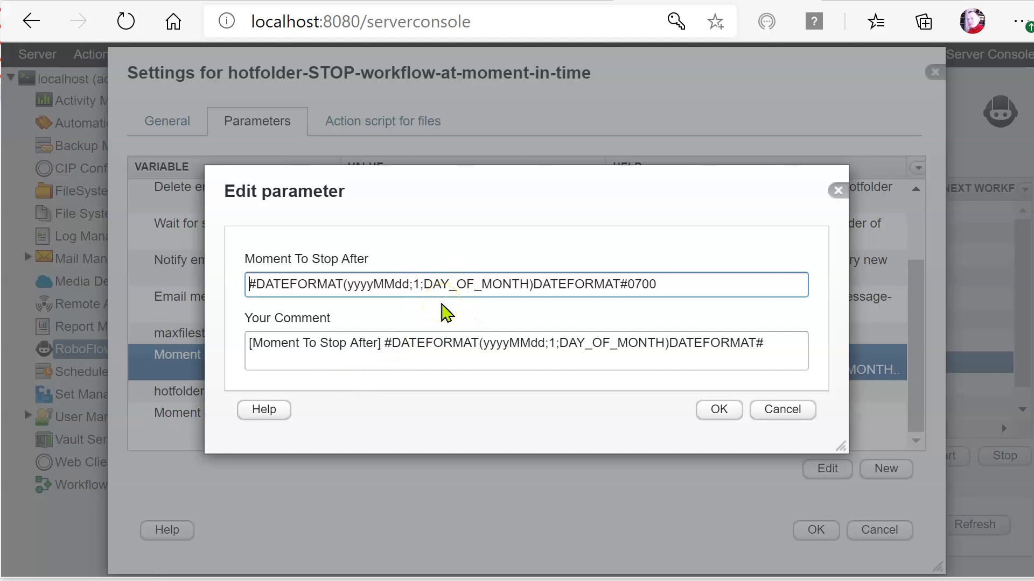
{"action": "left_click", "coordinate": [419, 288]}
{"action": "left_click_drag", "start_coordinate": [410, 285], "coordinate": [528, 285]}
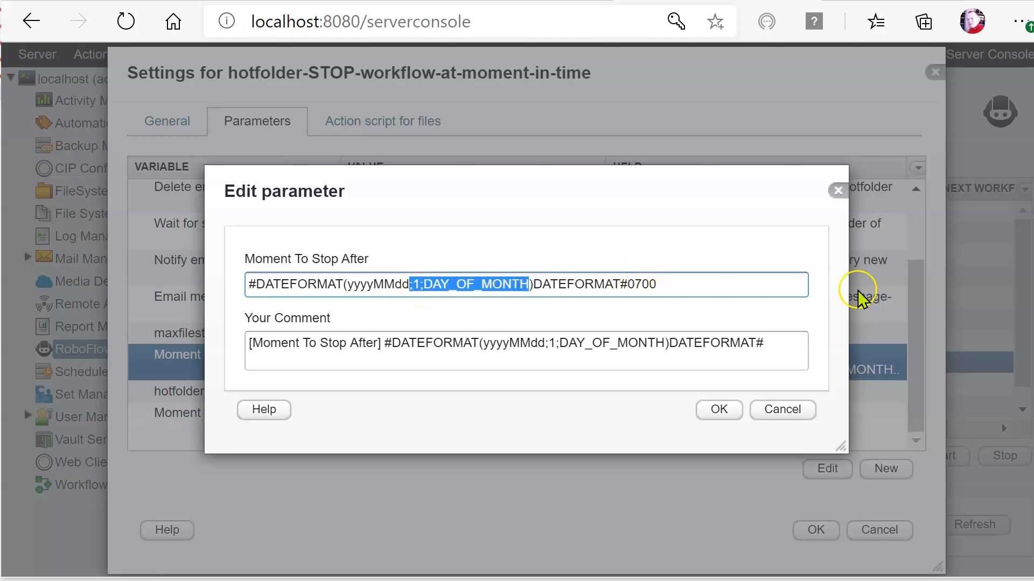
{"action": "key", "text": "Delete"}
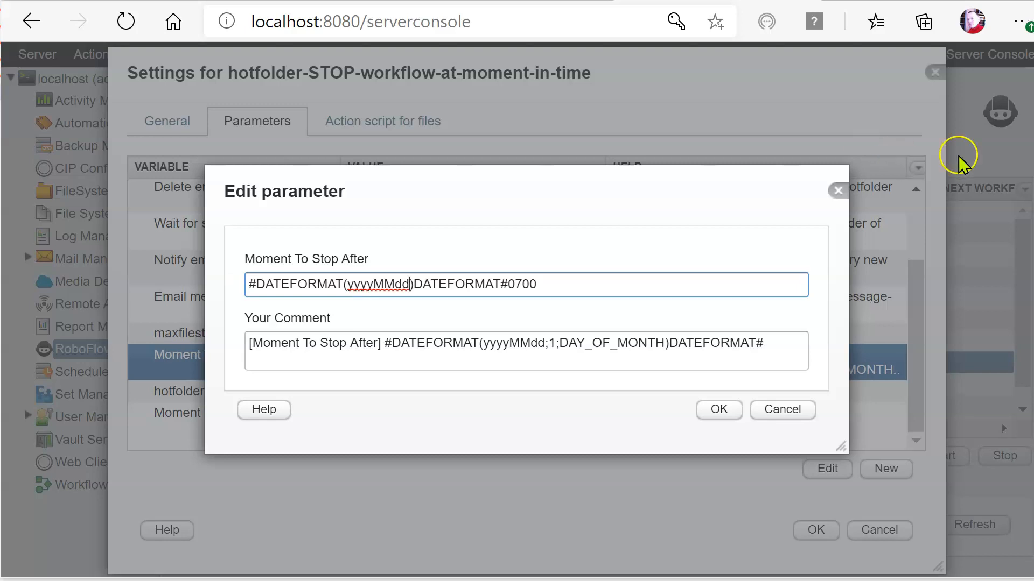
{"action": "left_click", "coordinate": [719, 410]}
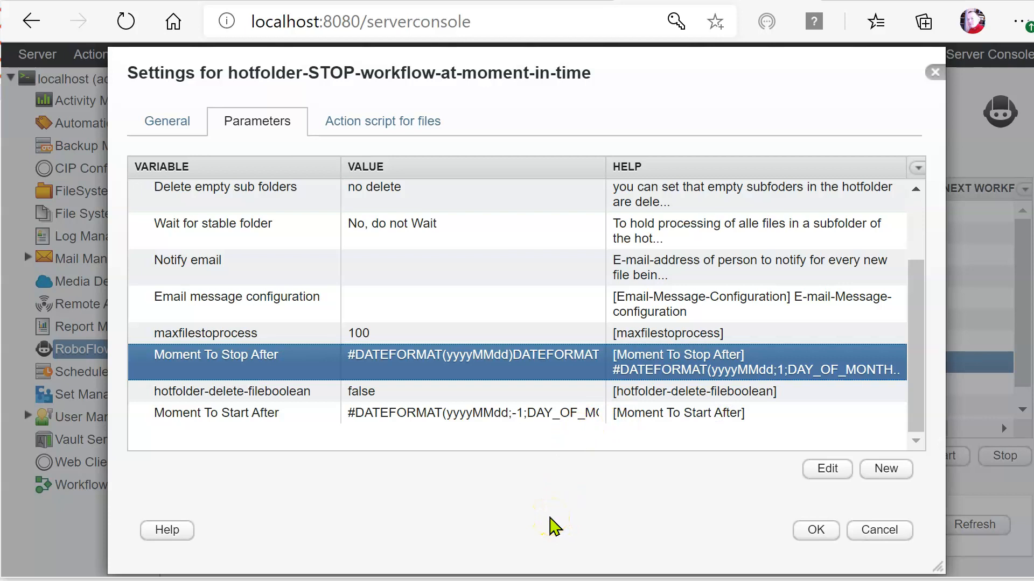
- Check the time part and the commented day offset of Moment To Stop After, and widen the parameter table's Value column
{"action": "double_click", "coordinate": [490, 359]}
{"action": "left_click_drag", "start_coordinate": [508, 285], "coordinate": [547, 284]}
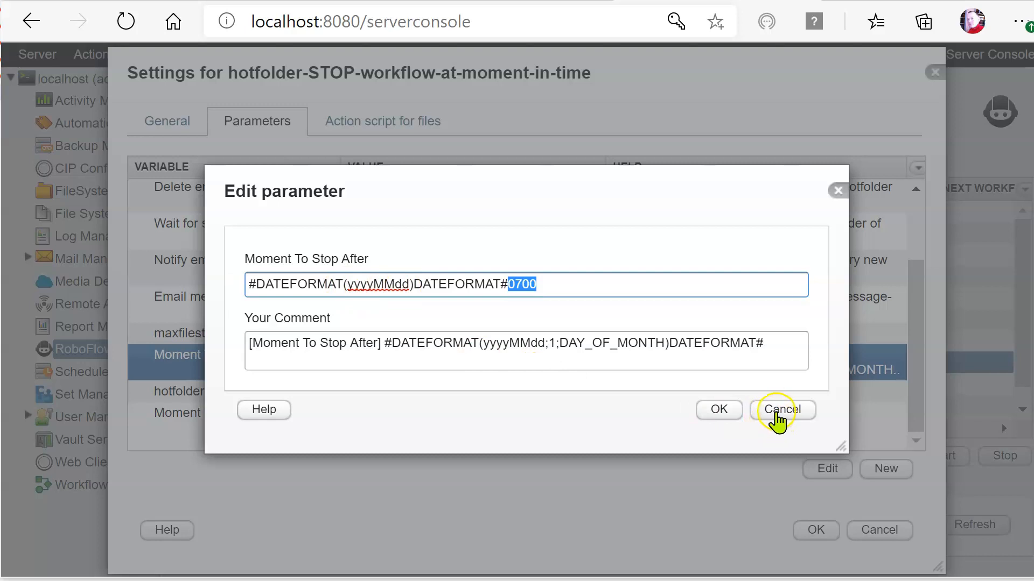
{"action": "left_click_drag", "start_coordinate": [537, 345], "coordinate": [568, 348]}
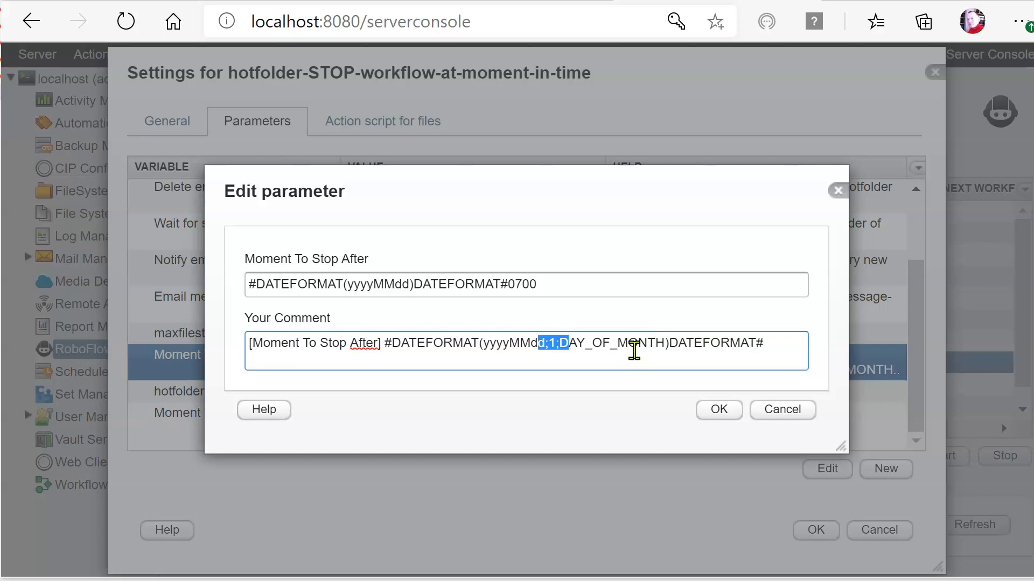
{"action": "left_click", "coordinate": [711, 412]}
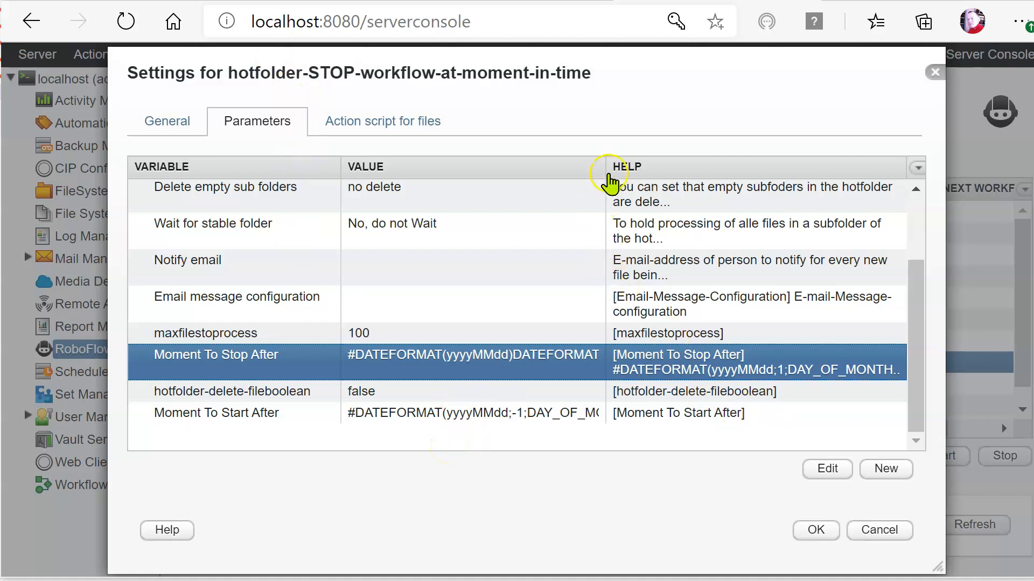
{"action": "left_click_drag", "start_coordinate": [606, 162], "coordinate": [667, 161]}
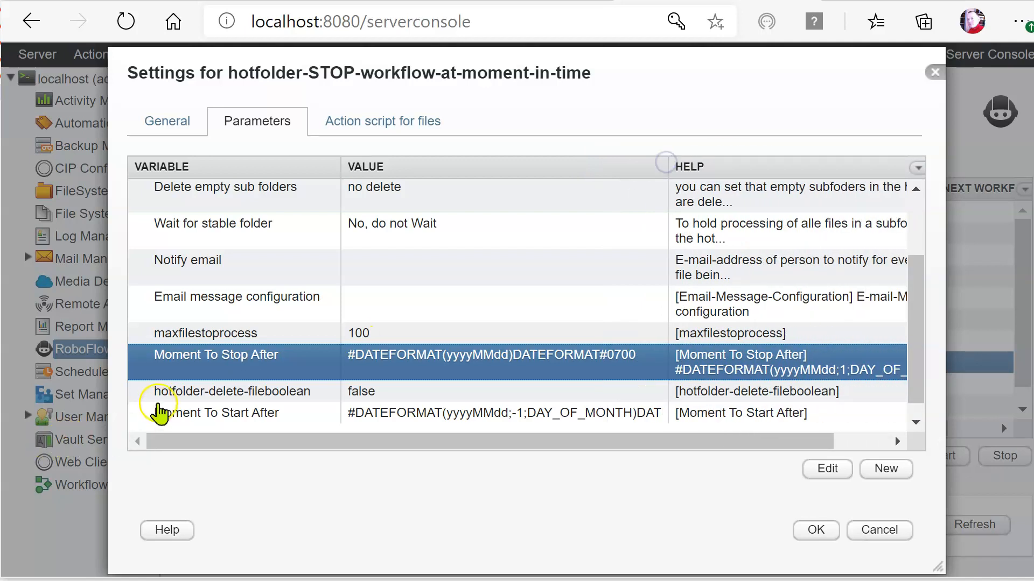
- Copy the variable name hotfolder-delete-fileboolean from that parameter's comment and close the parameter without saving
{"action": "double_click", "coordinate": [158, 396]}
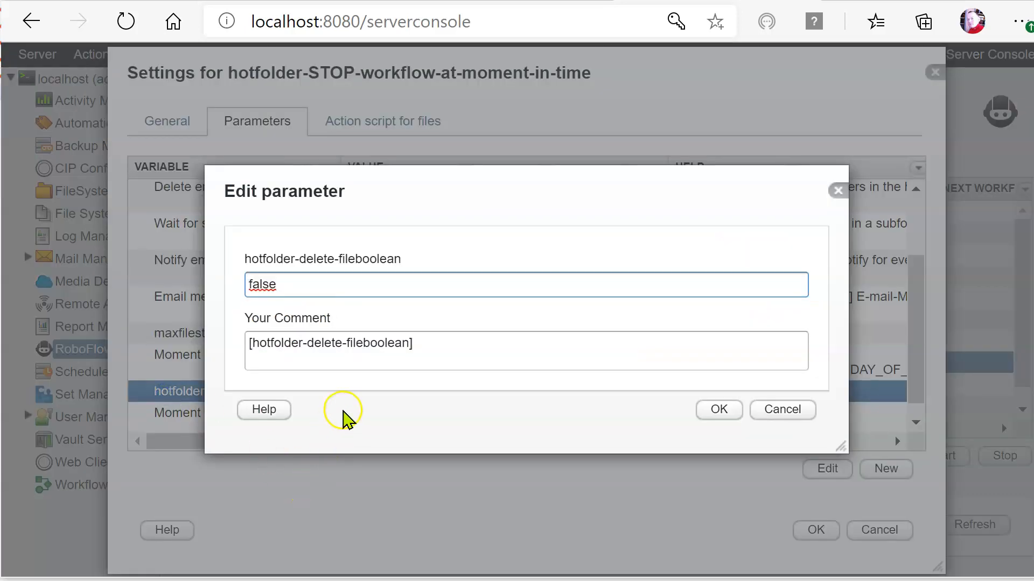
{"action": "double_click", "coordinate": [264, 345]}
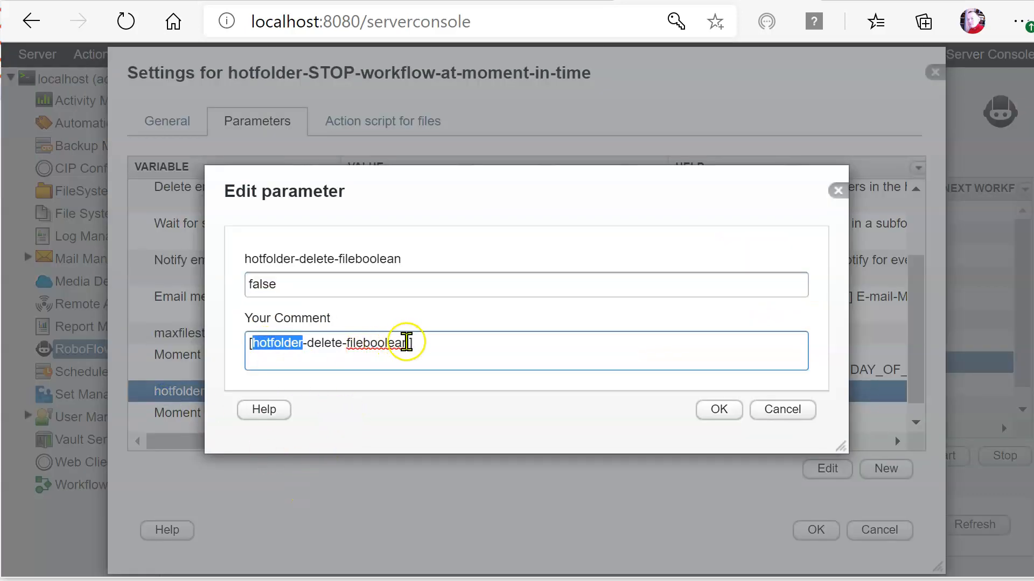
{"action": "left_click", "coordinate": [407, 342], "text": "shift"}
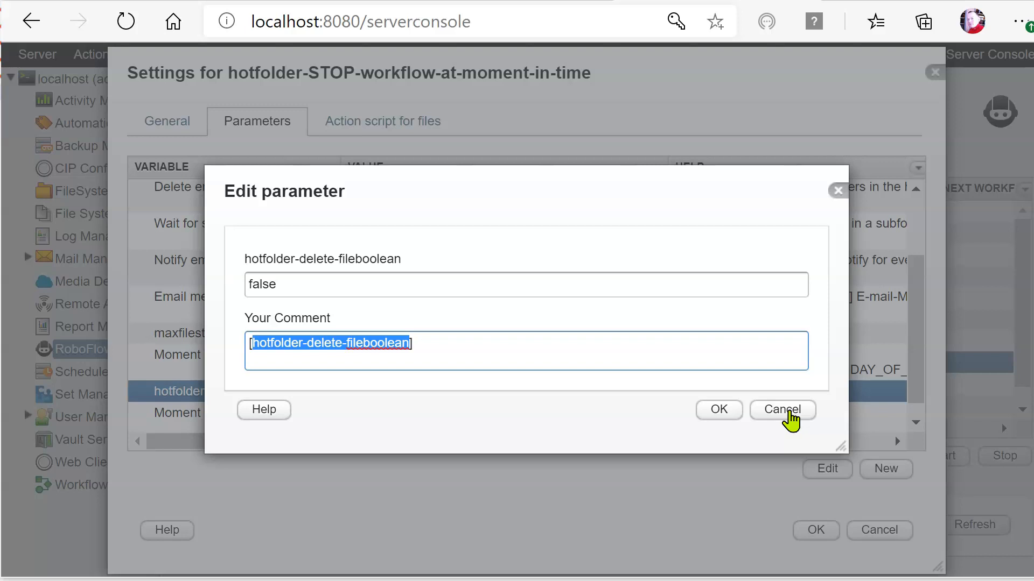
{"action": "left_click", "coordinate": [782, 410]}
- In the action script for files, paste a copy of the #GLOBAL#timedie store-text action directly after the #GLOBAL#timestart store-text
{"action": "left_click", "coordinate": [385, 121]}
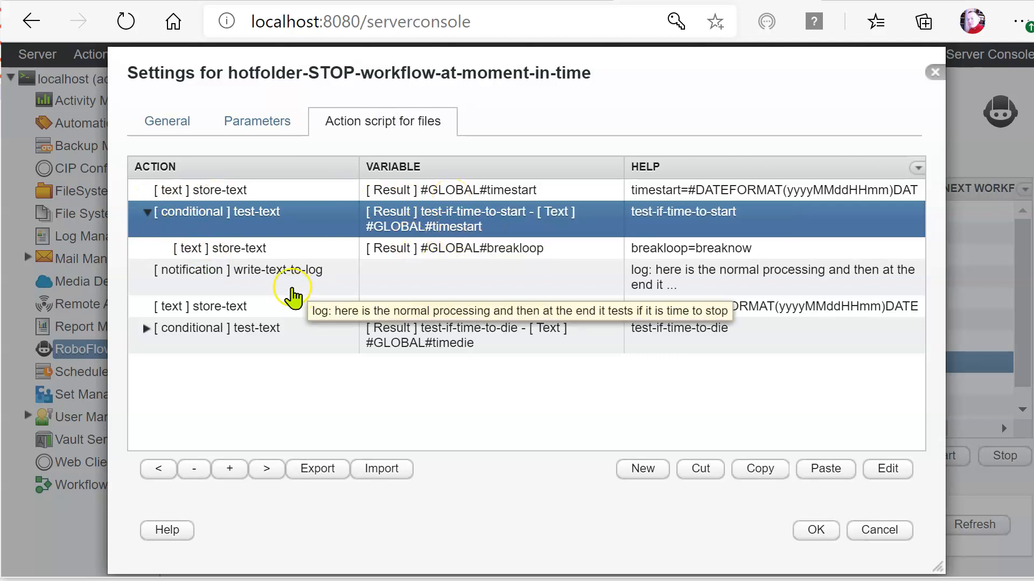
{"action": "left_click", "coordinate": [256, 253]}
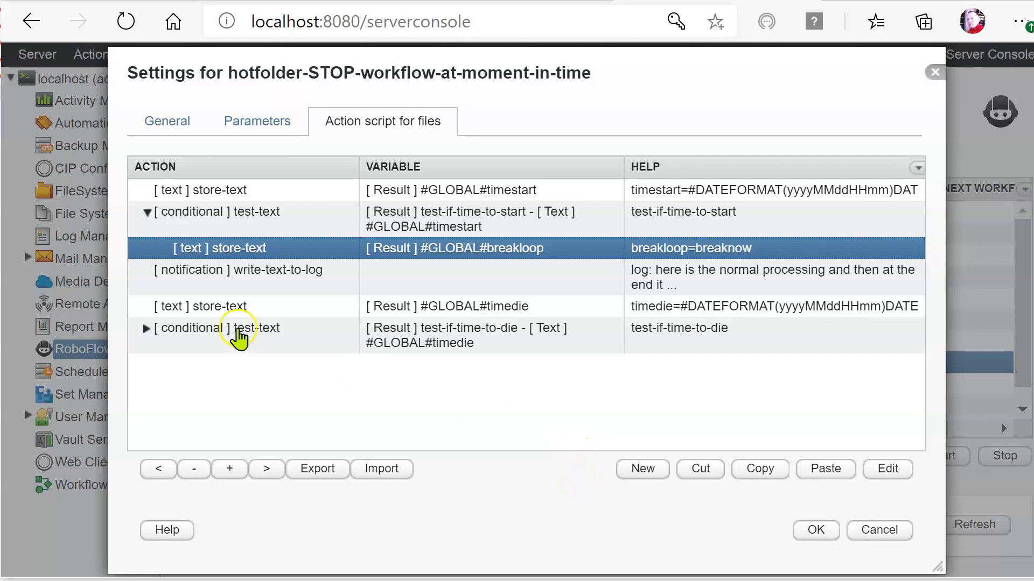
{"action": "left_click", "coordinate": [137, 189]}
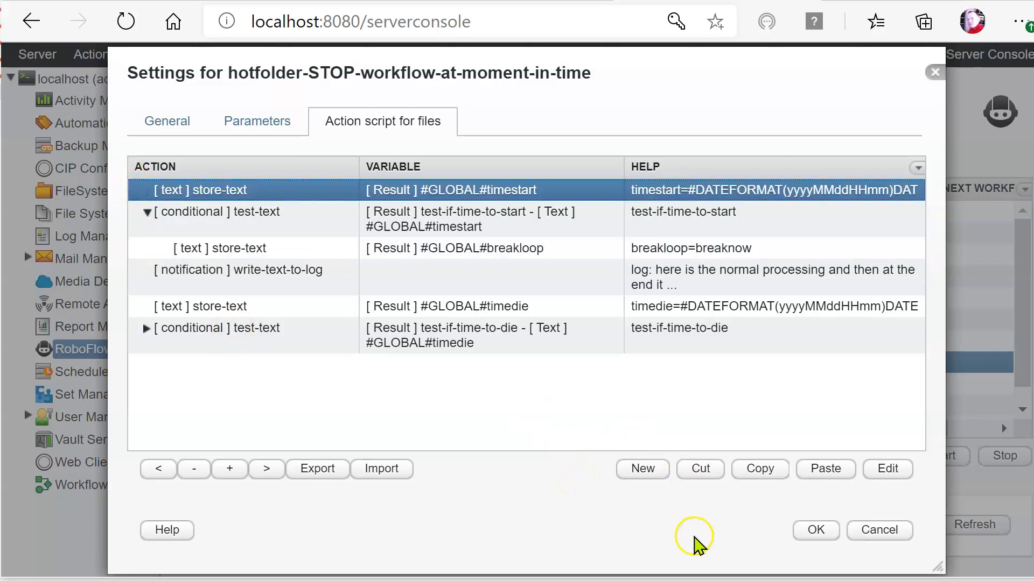
{"action": "left_click", "coordinate": [219, 308]}
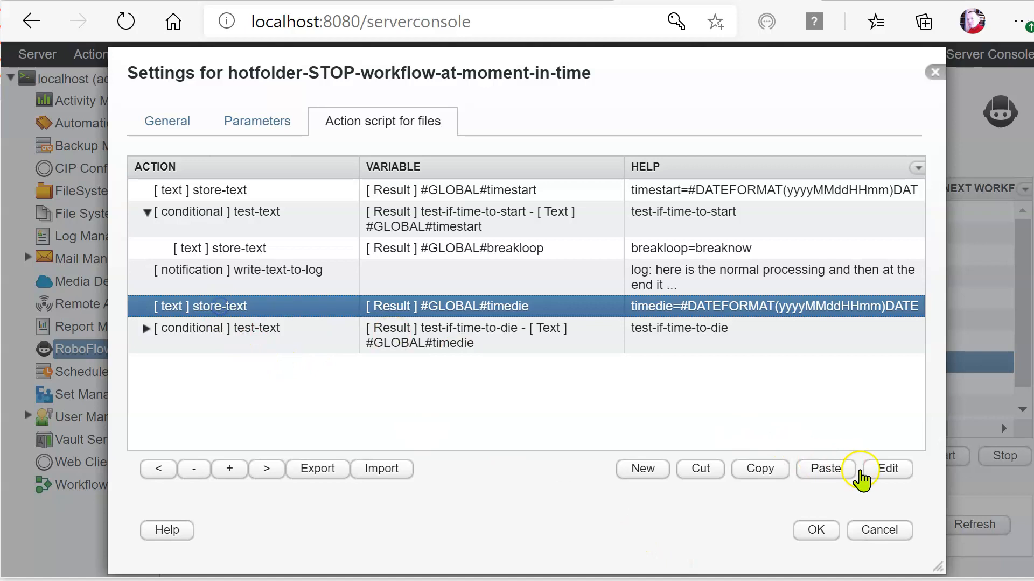
{"action": "left_click", "coordinate": [759, 472]}
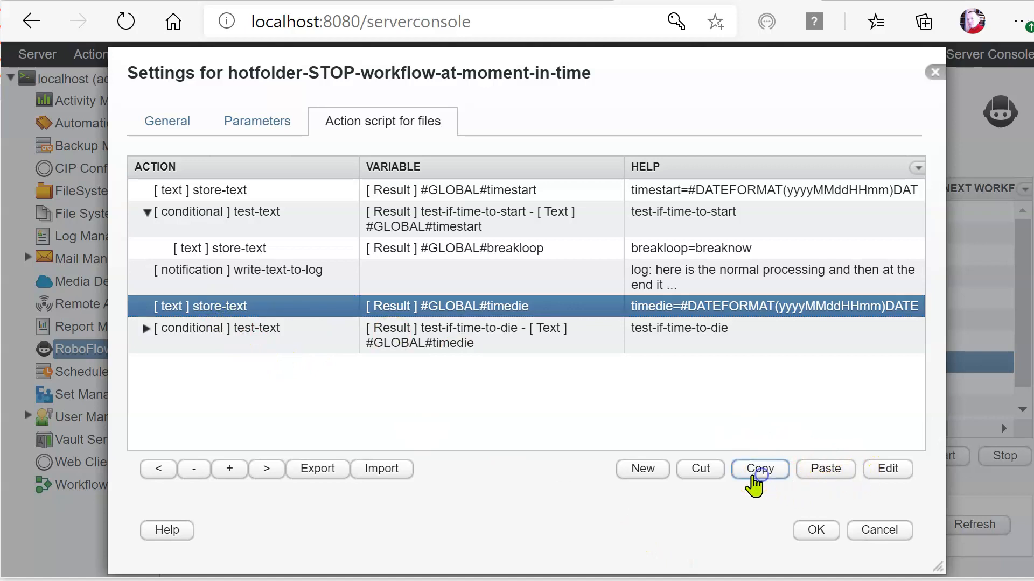
{"action": "left_click", "coordinate": [139, 191]}
{"action": "left_click", "coordinate": [845, 473]}
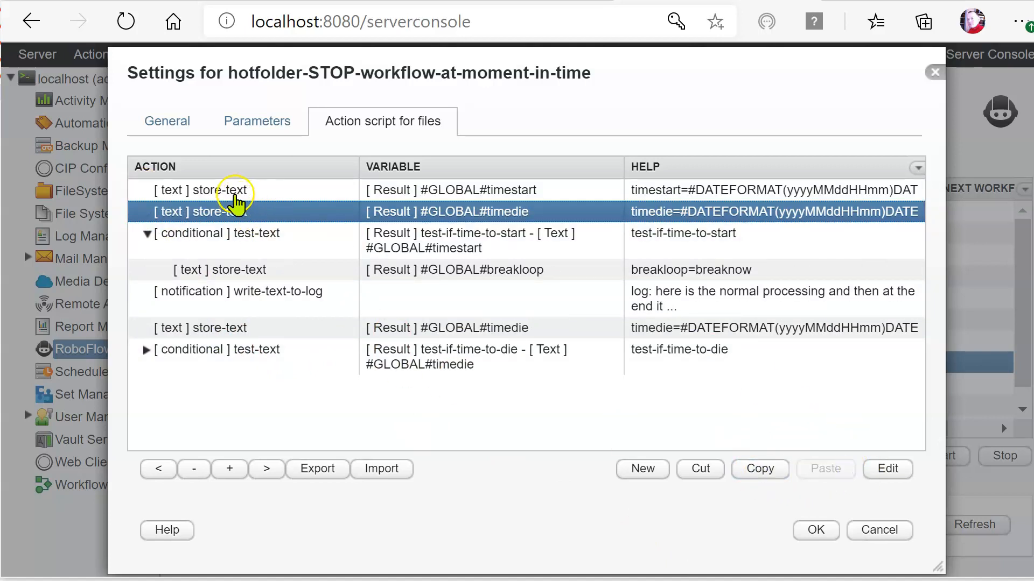
- Move the #GLOBAL#timestart store-text action to directly after the test-if-time-to-start conditional
{"action": "left_click", "coordinate": [243, 195]}
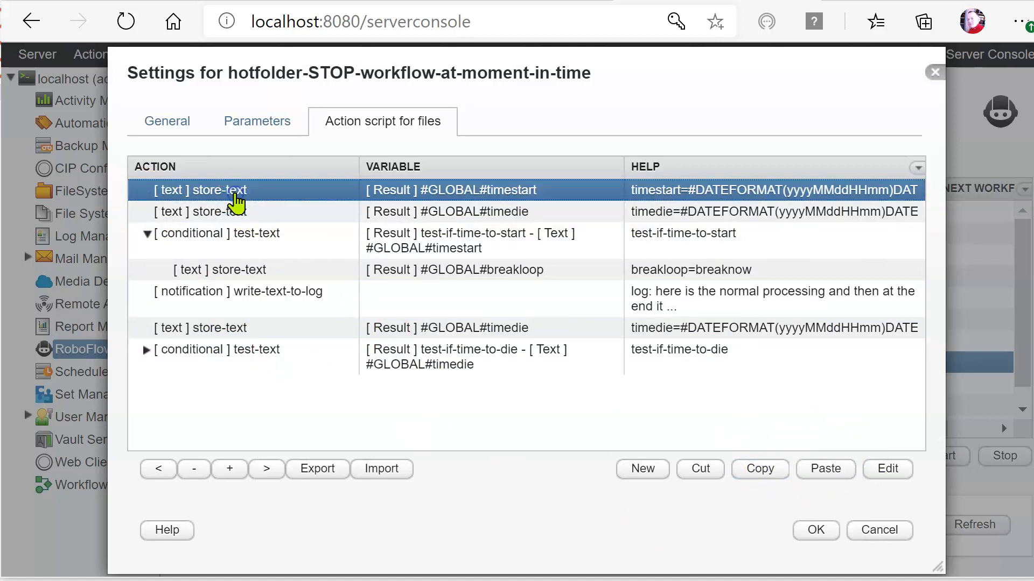
{"action": "left_click", "coordinate": [706, 477]}
{"action": "left_click", "coordinate": [146, 213]}
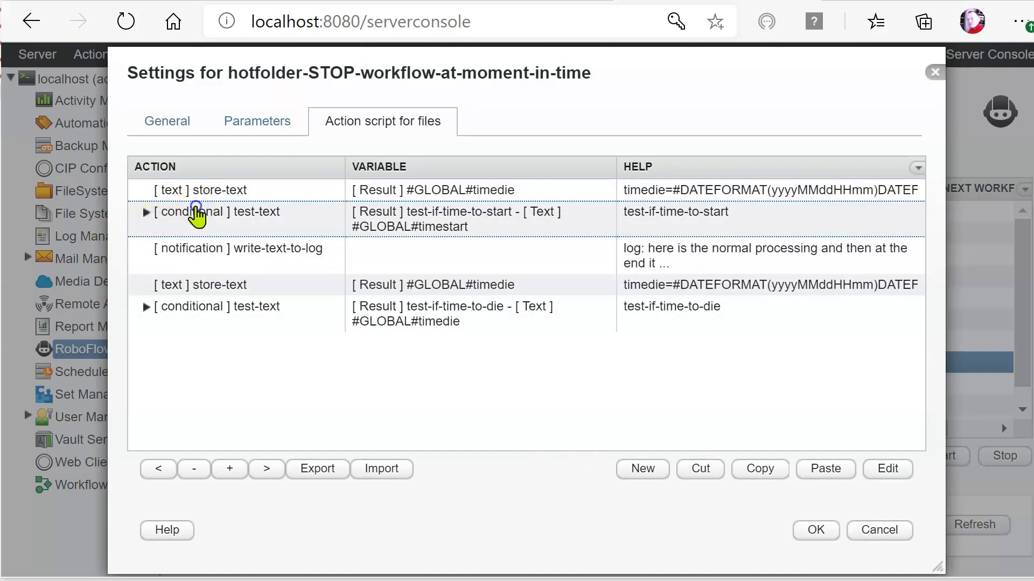
{"action": "left_click", "coordinate": [197, 215]}
{"action": "left_click", "coordinate": [824, 472]}
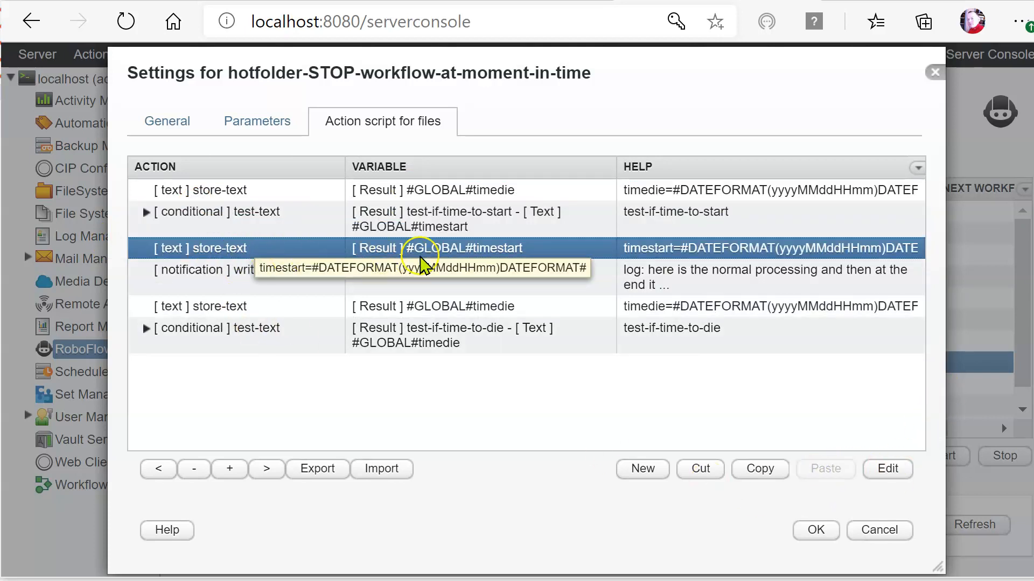
- Set the moved store-text action's output variable to #GLOBAL#hotfolder-delete-fileboolean and its text to store to true, and save it
{"action": "double_click", "coordinate": [311, 248]}
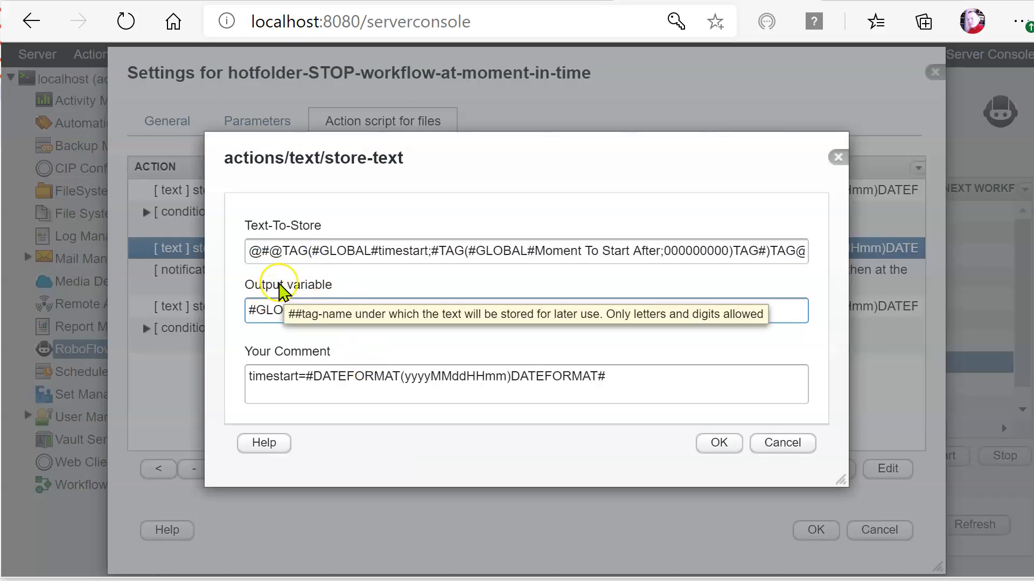
{"action": "left_click_drag", "start_coordinate": [316, 312], "coordinate": [503, 337]}
{"action": "type", "text": "t"}
{"action": "key", "text": "BackSpace"}
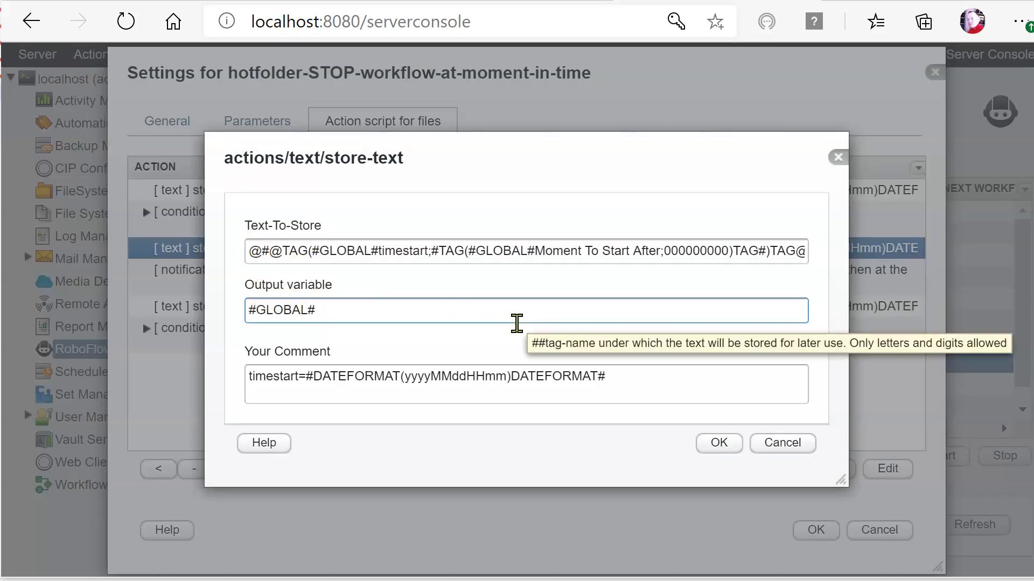
{"action": "key", "text": "ctrl+v"}
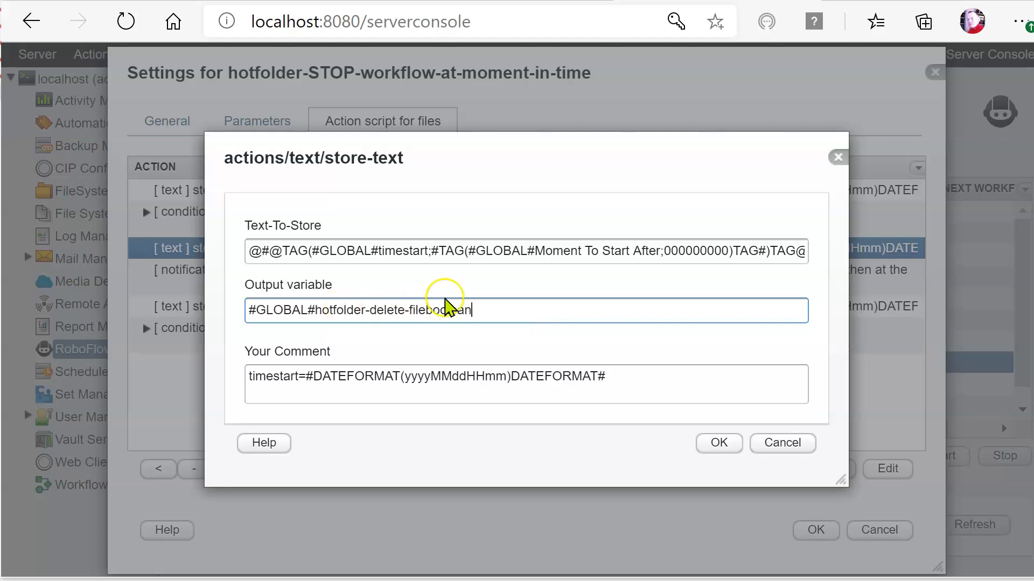
{"action": "left_click", "coordinate": [252, 252]}
{"action": "key", "text": "ctrl+a"}
{"action": "key", "text": "BackSpace"}
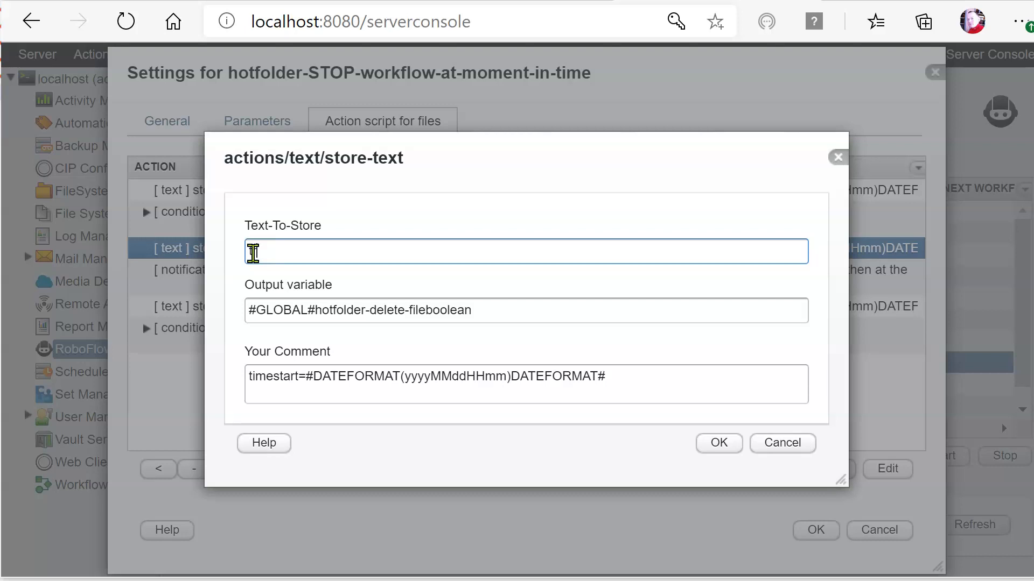
{"action": "type", "text": "true"}
{"action": "left_click", "coordinate": [700, 446]}
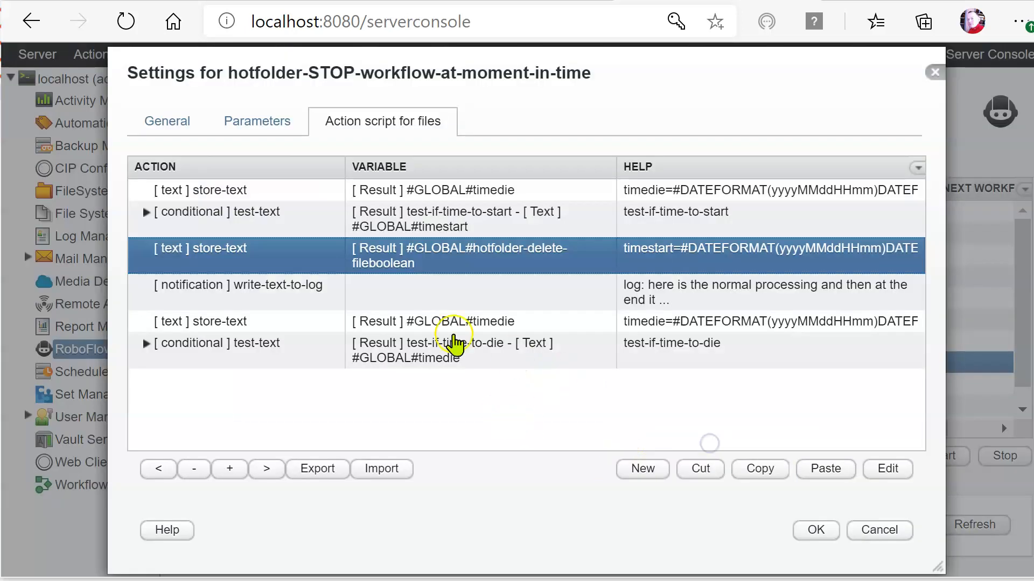
- Clear the comment of the hotfolder-delete-fileboolean store-text action and save it
{"action": "double_click", "coordinate": [377, 256]}
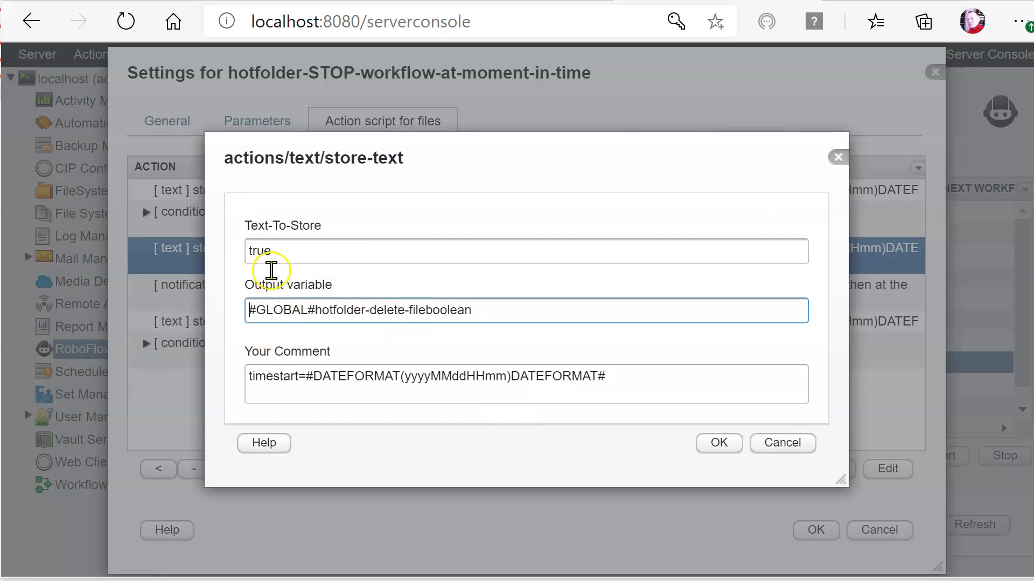
{"action": "left_click_drag", "start_coordinate": [632, 382], "coordinate": [69, 381]}
{"action": "key", "text": "BackSpace"}
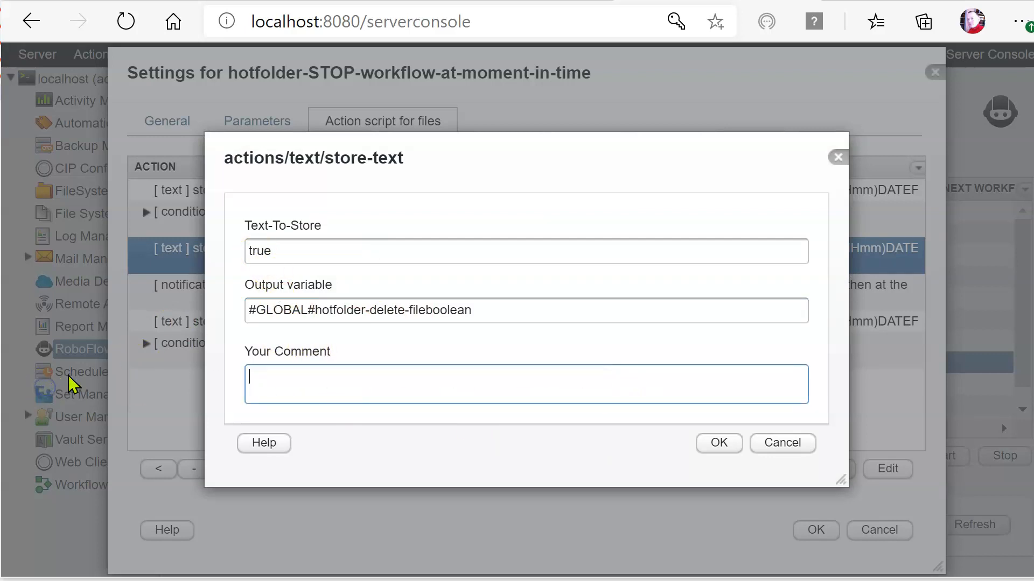
{"action": "left_click", "coordinate": [720, 444]}
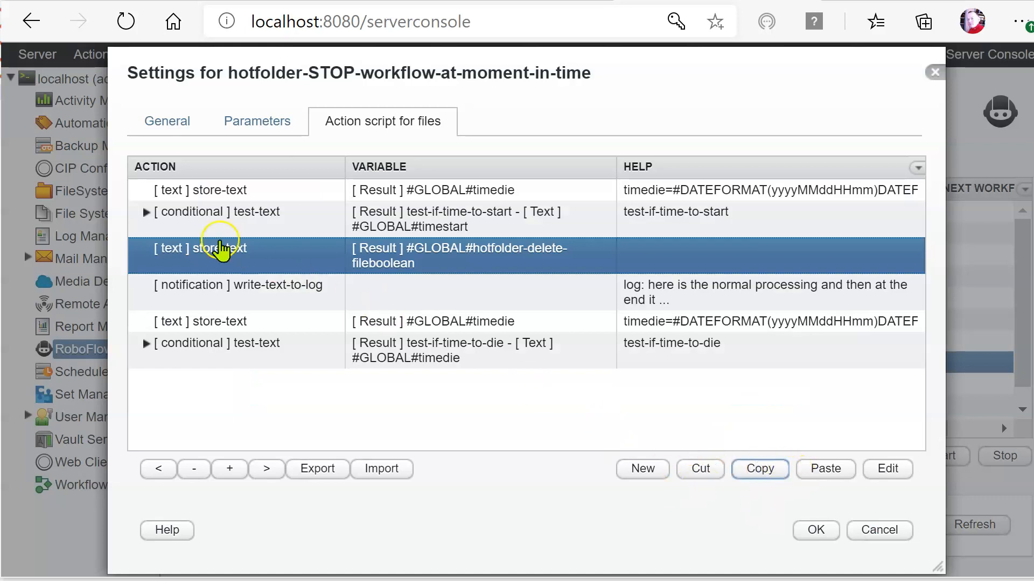
- Paste a copy of the #GLOBAL#hotfolder-delete-fileboolean store-text action inside the test-if-time-to-start conditional, directly after the #GLOBAL#breakloop store-text
{"action": "left_click", "coordinate": [147, 219]}
{"action": "left_click", "coordinate": [146, 214]}
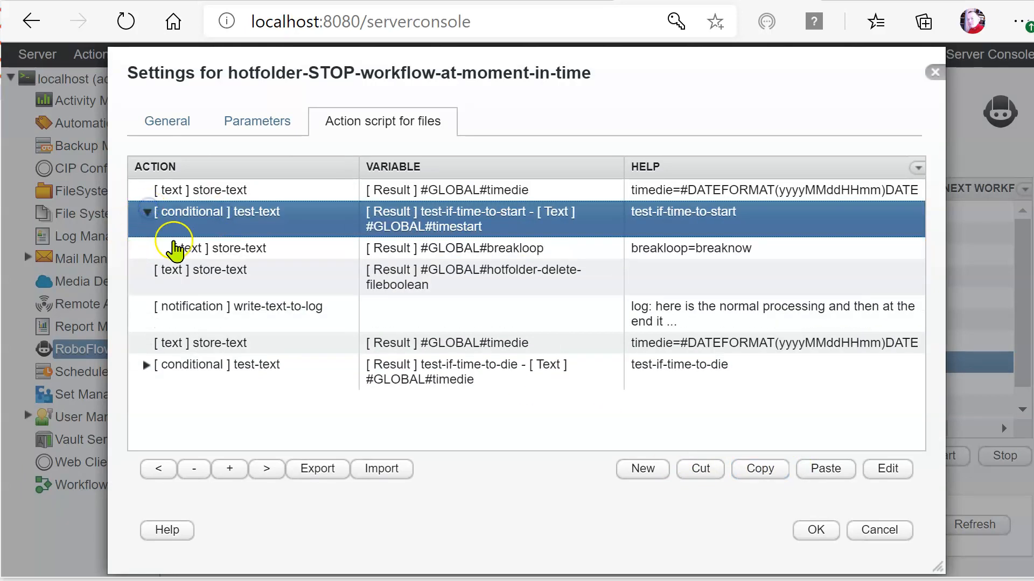
{"action": "left_click", "coordinate": [304, 250]}
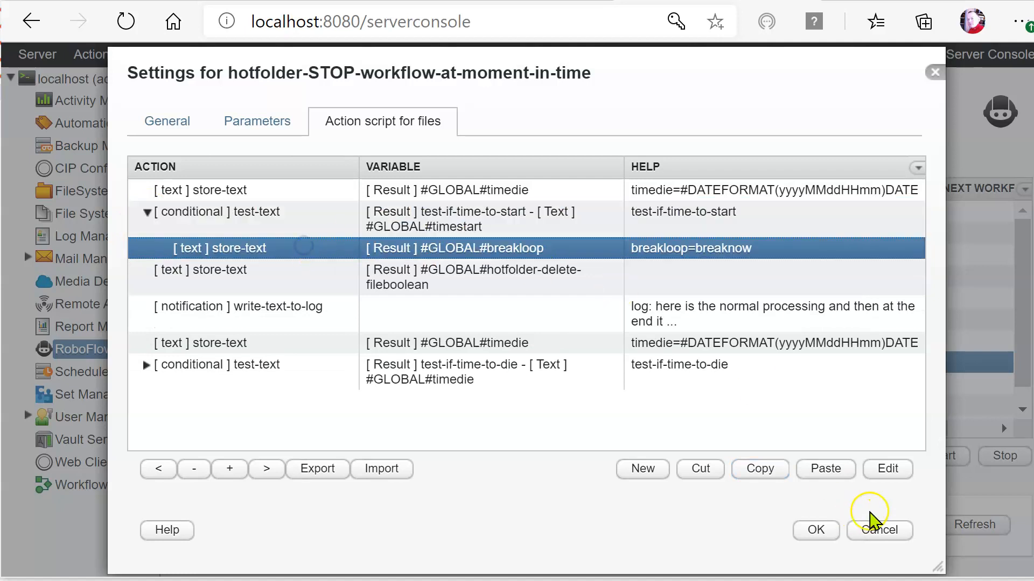
{"action": "left_click", "coordinate": [827, 473]}
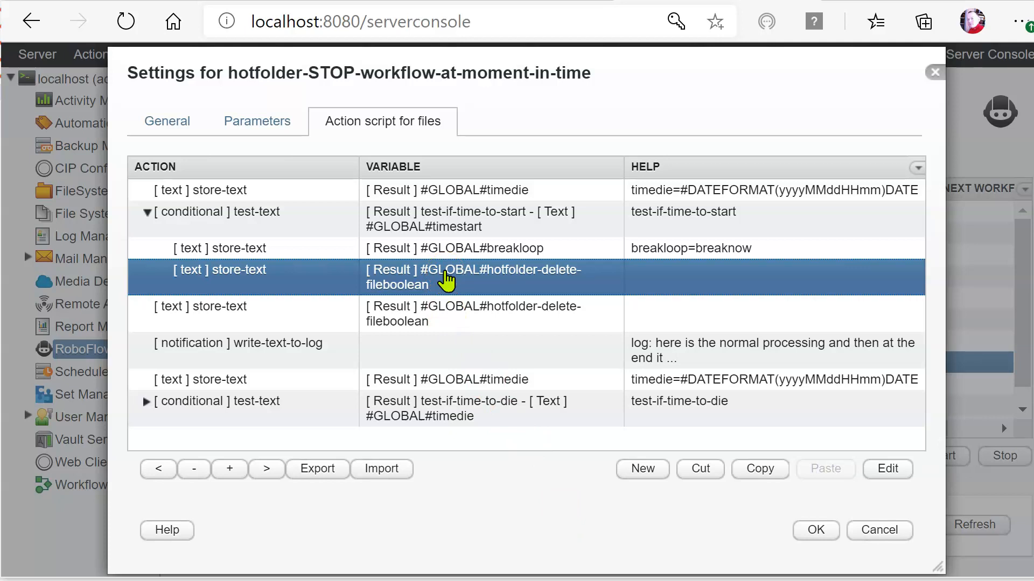
- Set the text to store of the hotfolder-delete-fileboolean copy inside the test-if-time-to-start conditional to false, and save the action
{"action": "double_click", "coordinate": [446, 280]}
{"action": "left_click", "coordinate": [268, 251]}
{"action": "double_click", "coordinate": [268, 251]}
{"action": "type", "text": "false"}
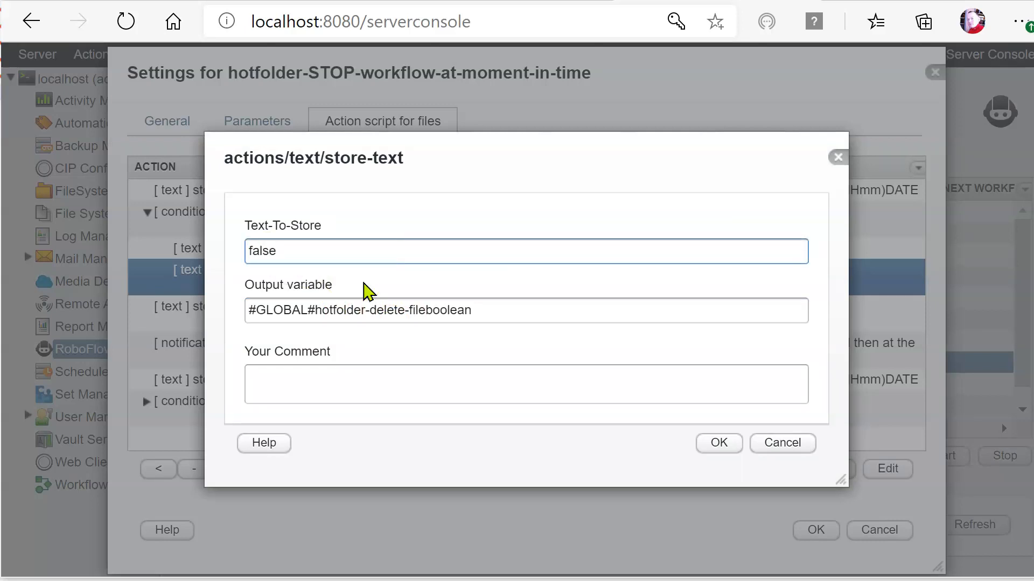
{"action": "left_click", "coordinate": [719, 443]}
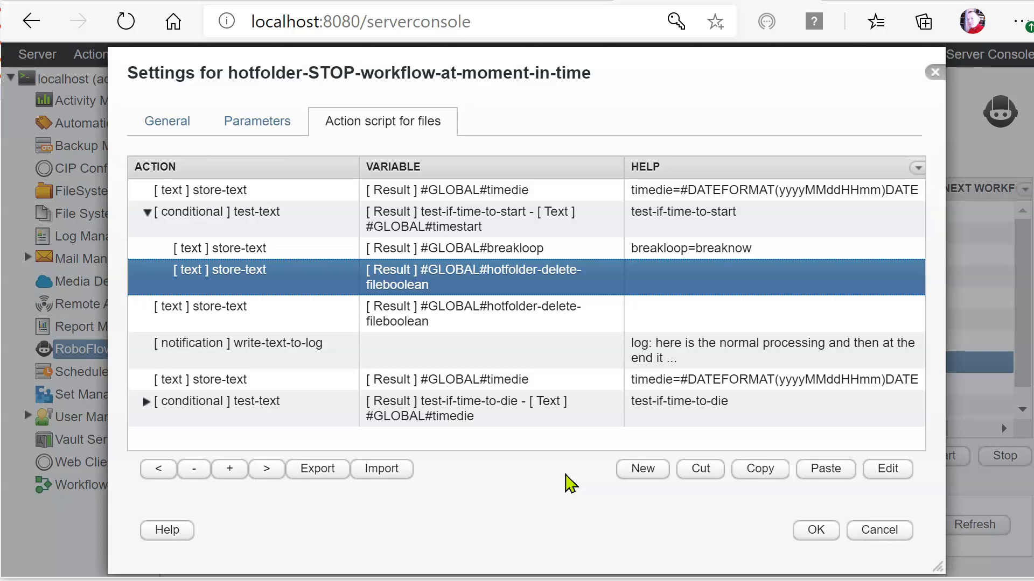
- Review the stored text of both hotfolder-delete-fileboolean store-text actions and the actions inside the test-if-time-to-die conditional
{"action": "double_click", "coordinate": [474, 277]}
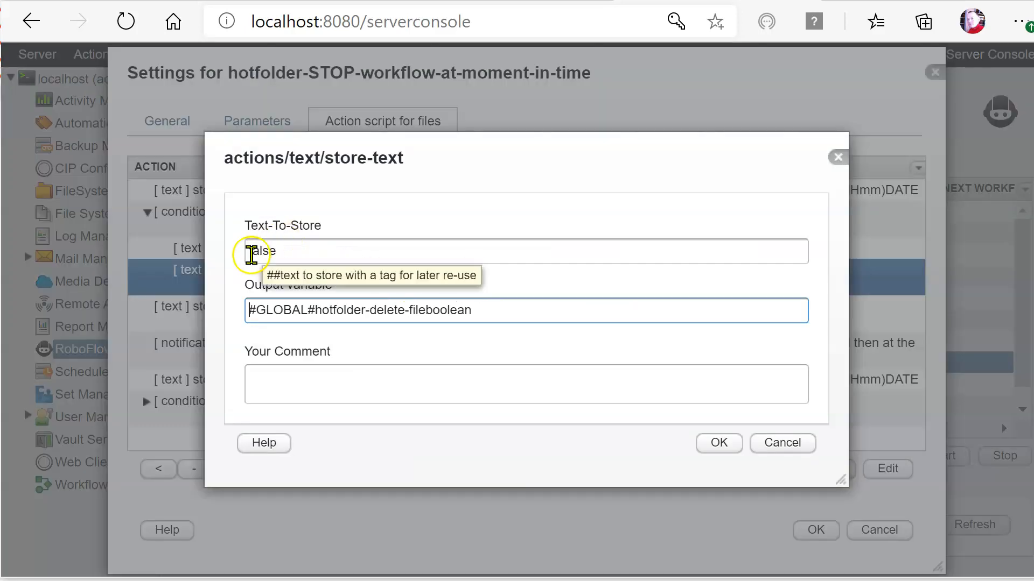
{"action": "left_click", "coordinate": [781, 451]}
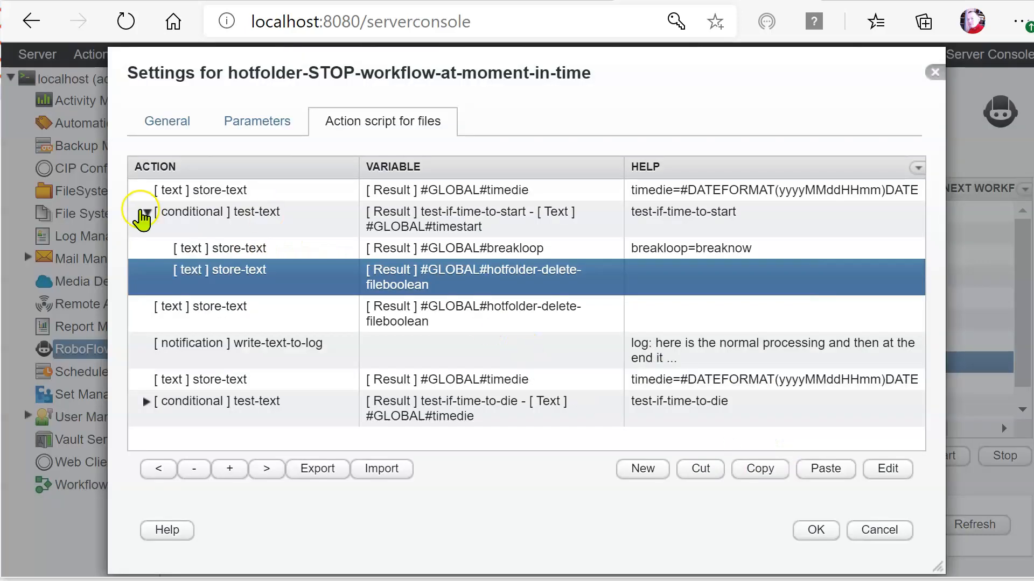
{"action": "left_click", "coordinate": [194, 213]}
{"action": "left_click", "coordinate": [146, 213]}
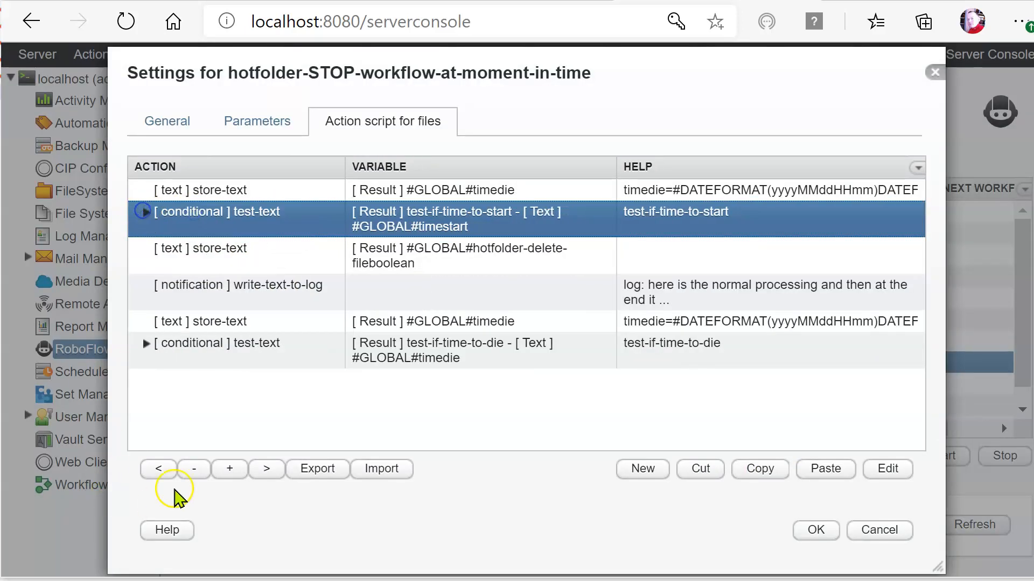
{"action": "left_click", "coordinate": [187, 347]}
{"action": "left_click", "coordinate": [144, 345]}
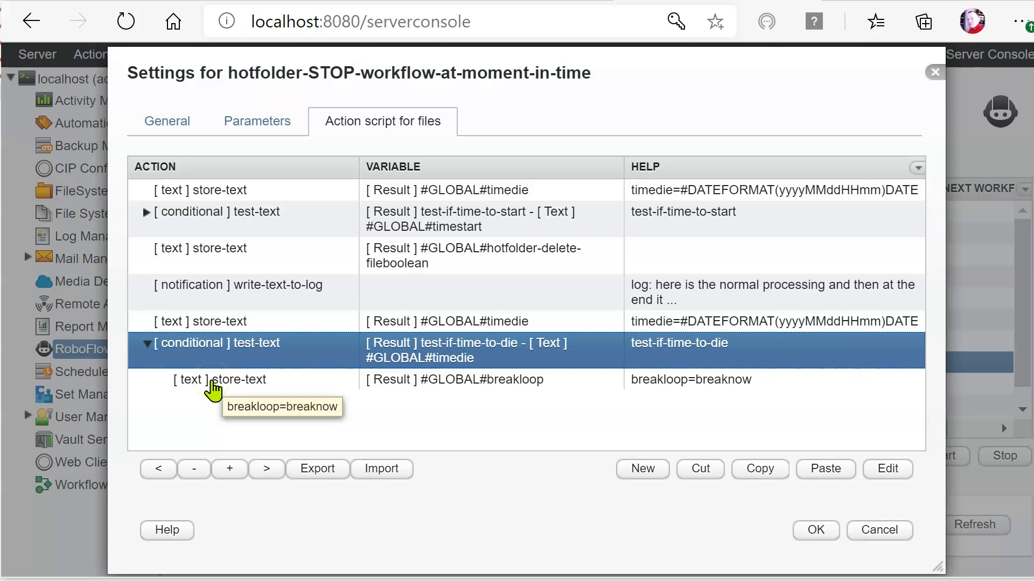
{"action": "left_click", "coordinate": [282, 252]}
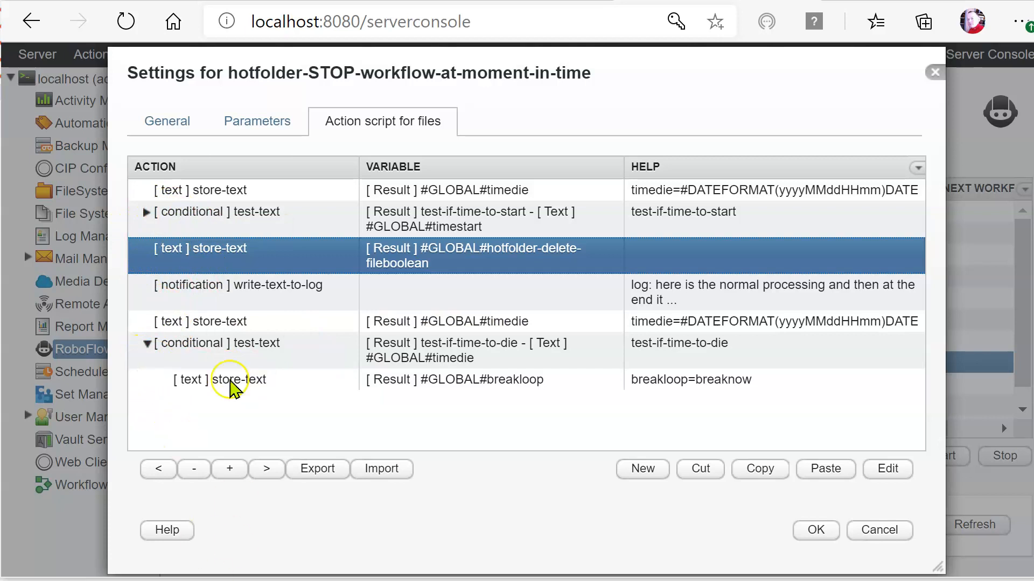
{"action": "double_click", "coordinate": [216, 253]}
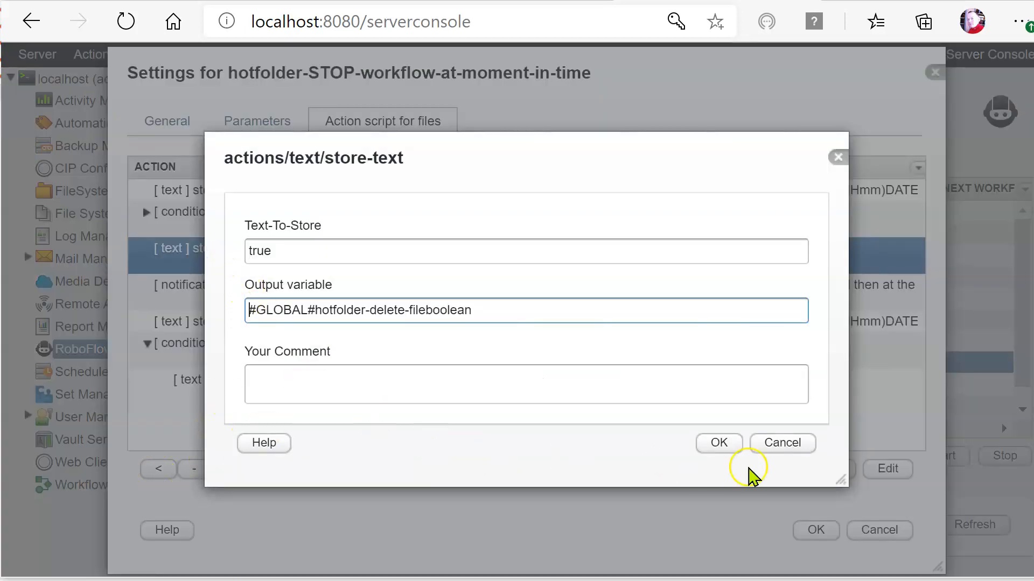
{"action": "left_click", "coordinate": [798, 442]}
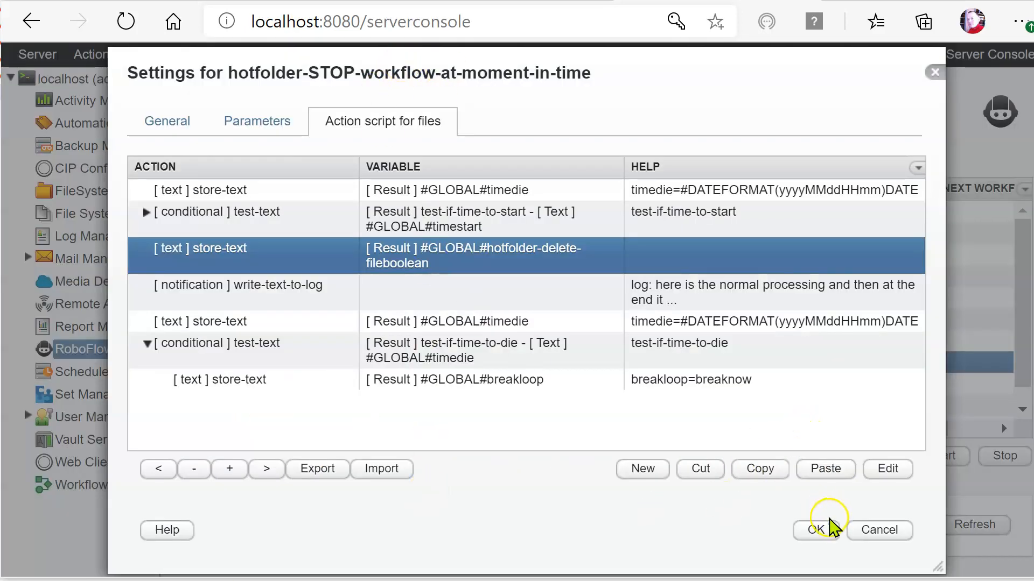
- Save the workflow settings and select hotfolder-STOP-workflow-at-moment-in-time in the workflow overview
{"action": "left_click", "coordinate": [812, 530]}
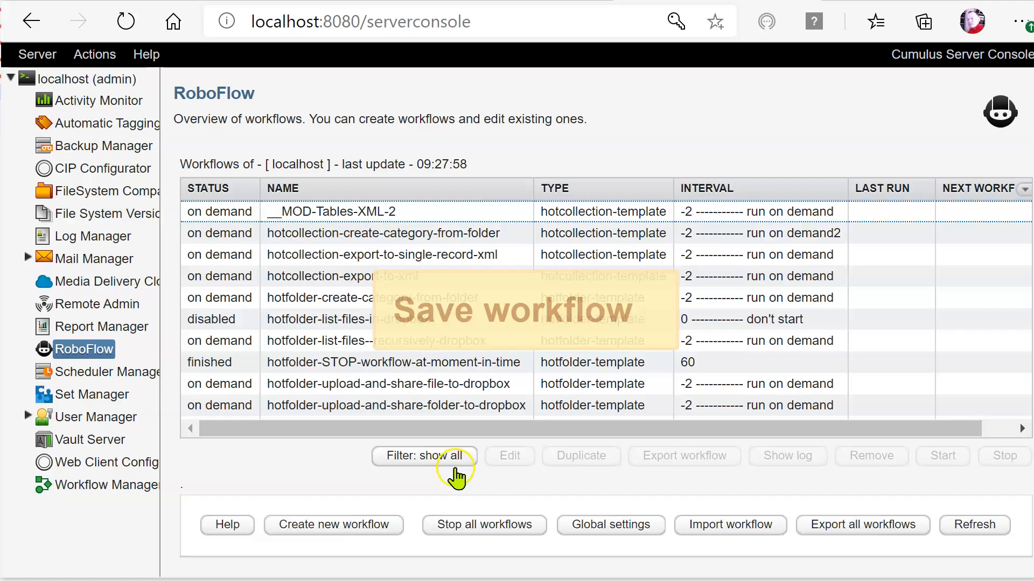
{"action": "left_click", "coordinate": [258, 365]}
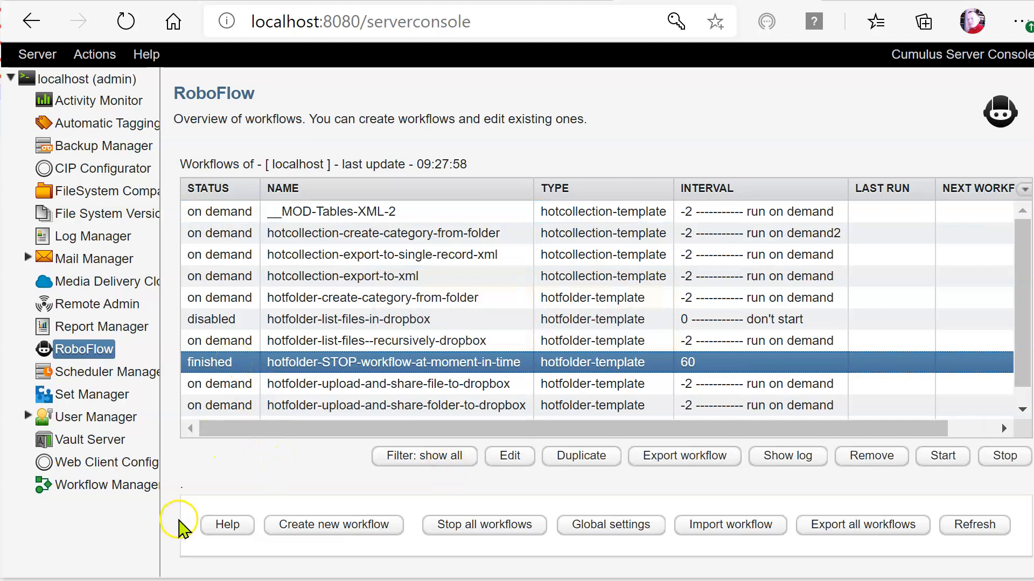